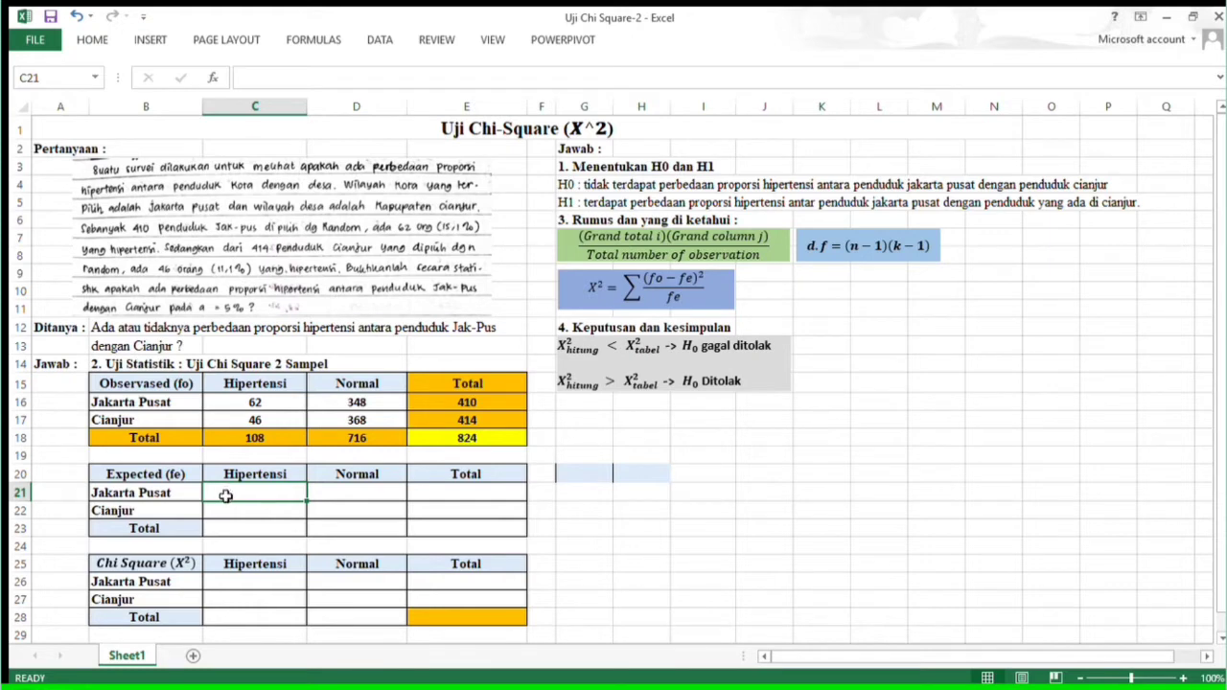
Calculate the expected Hipertensi frequency for Jakarta Pusat in C21 with the formula =E16*C18/E18.
type("=")
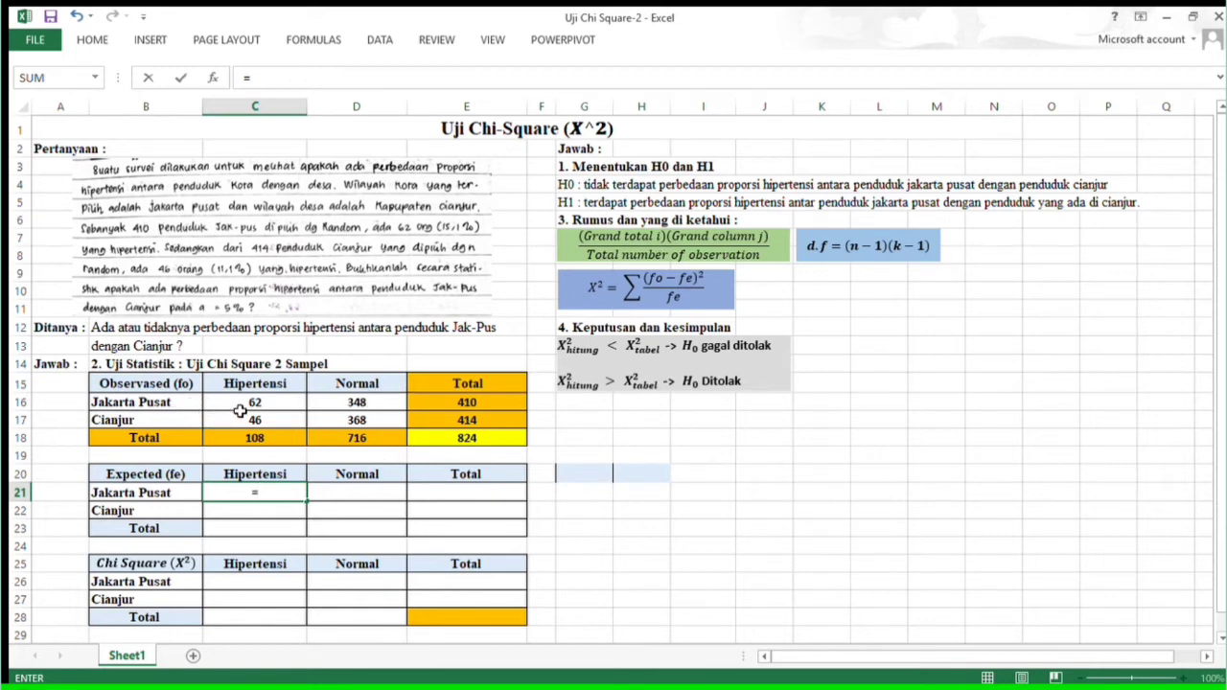
left_click(490, 403)
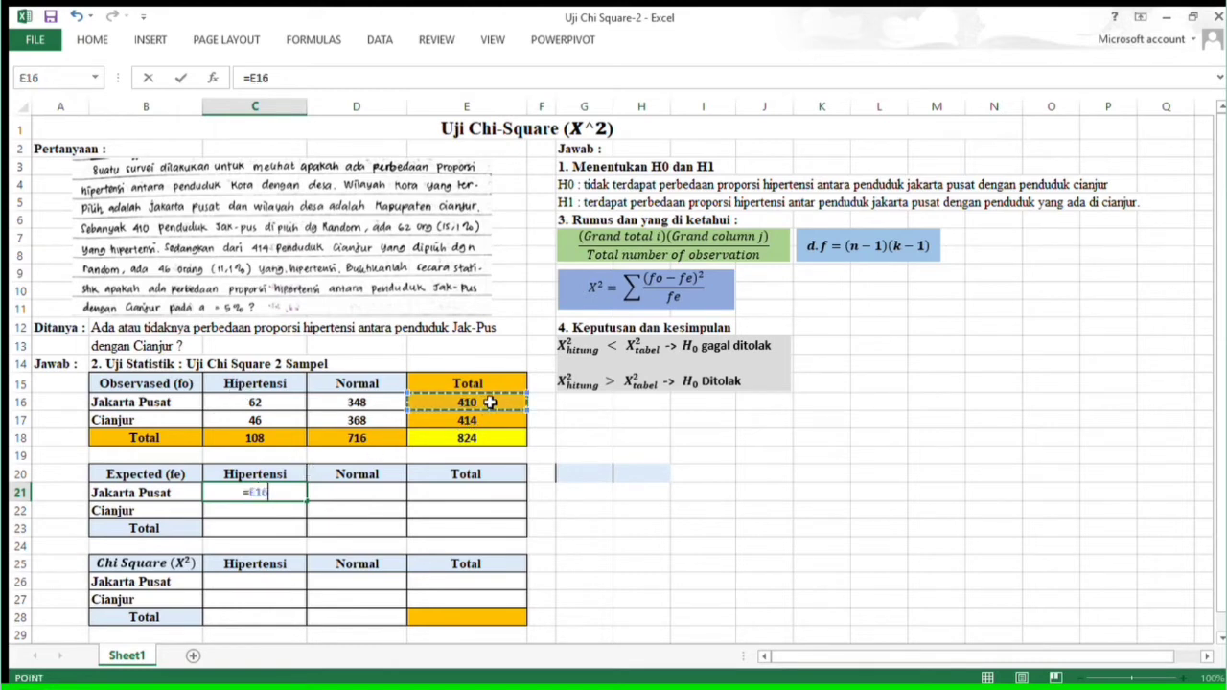
type("*")
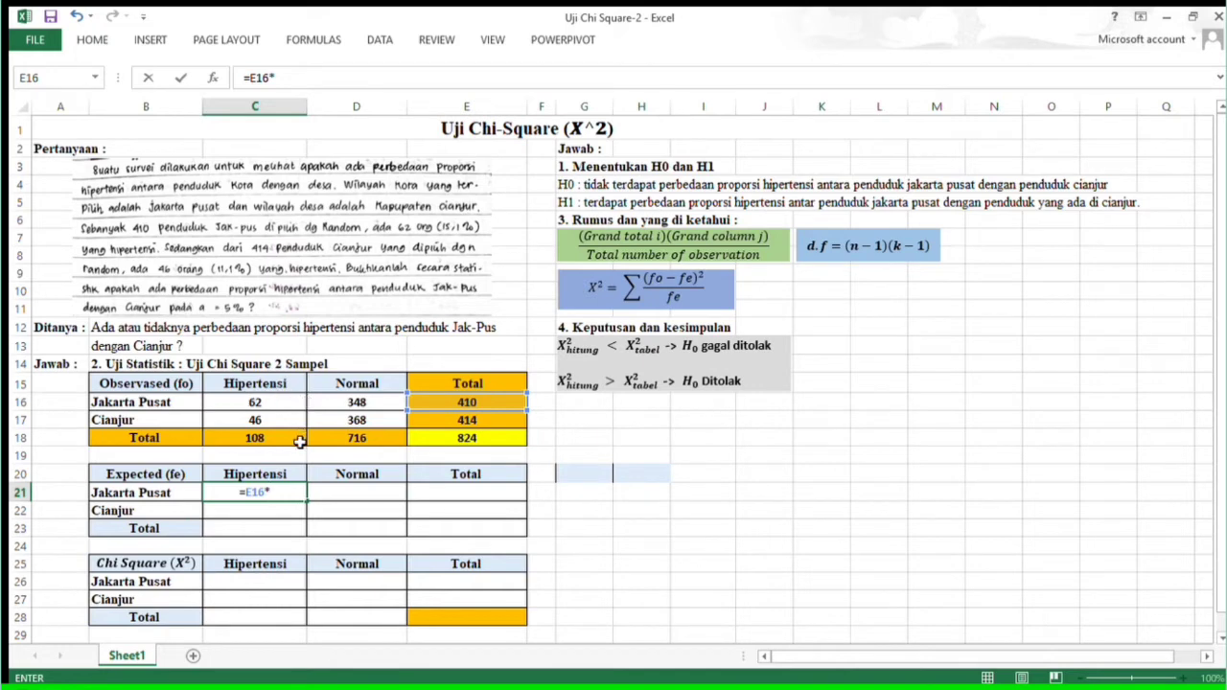
left_click(272, 441)
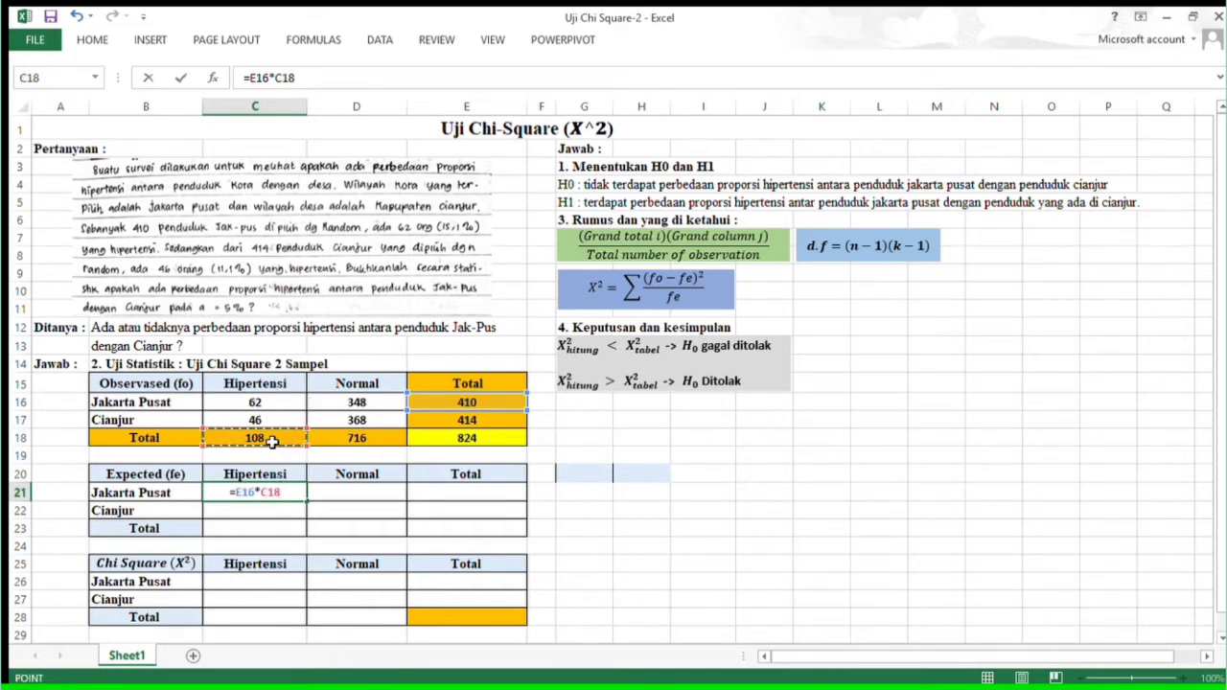
type("/")
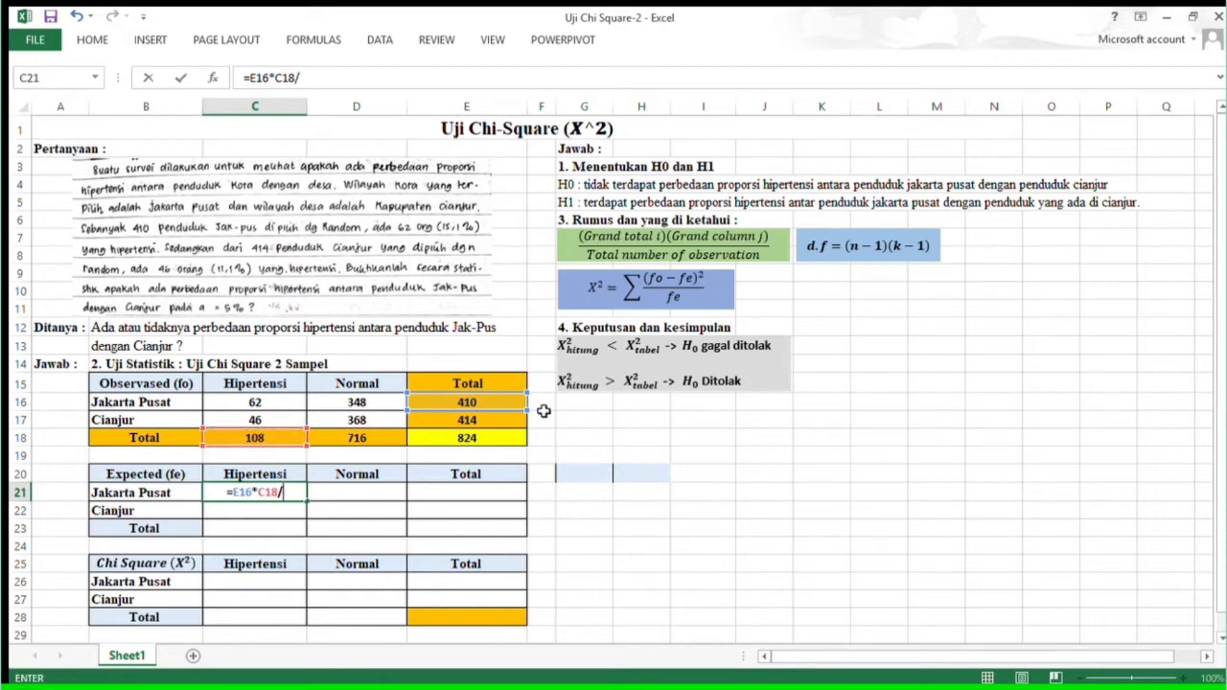
left_click(485, 439)
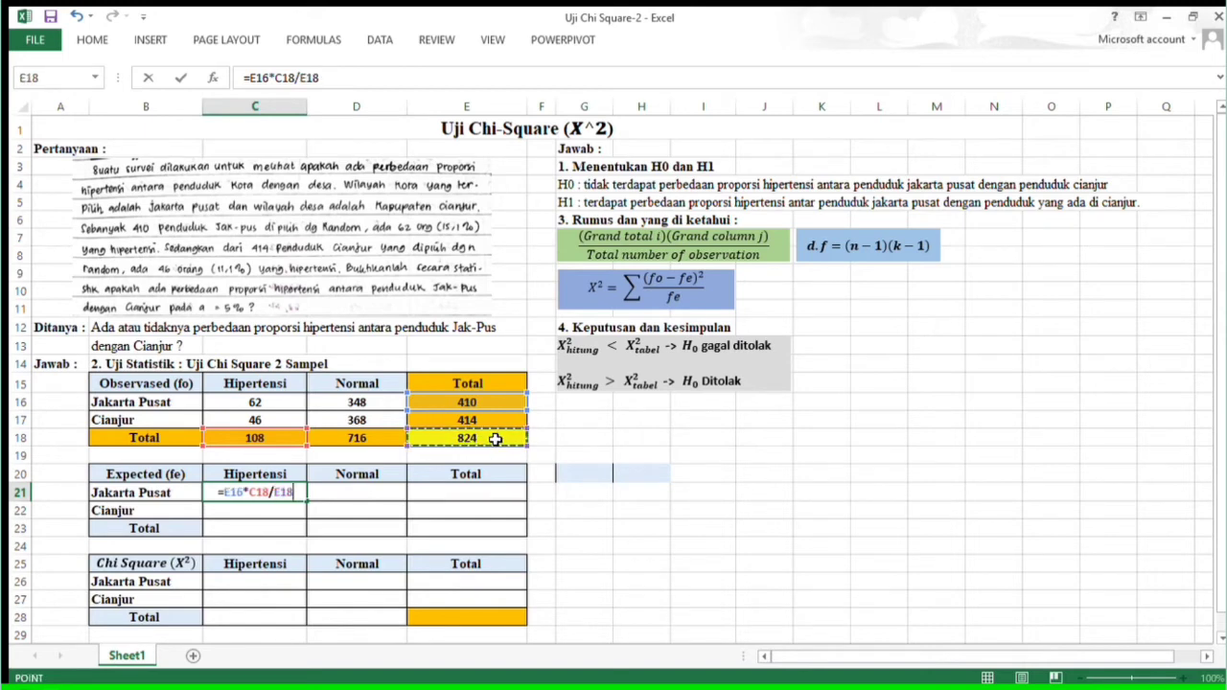
key("Return")
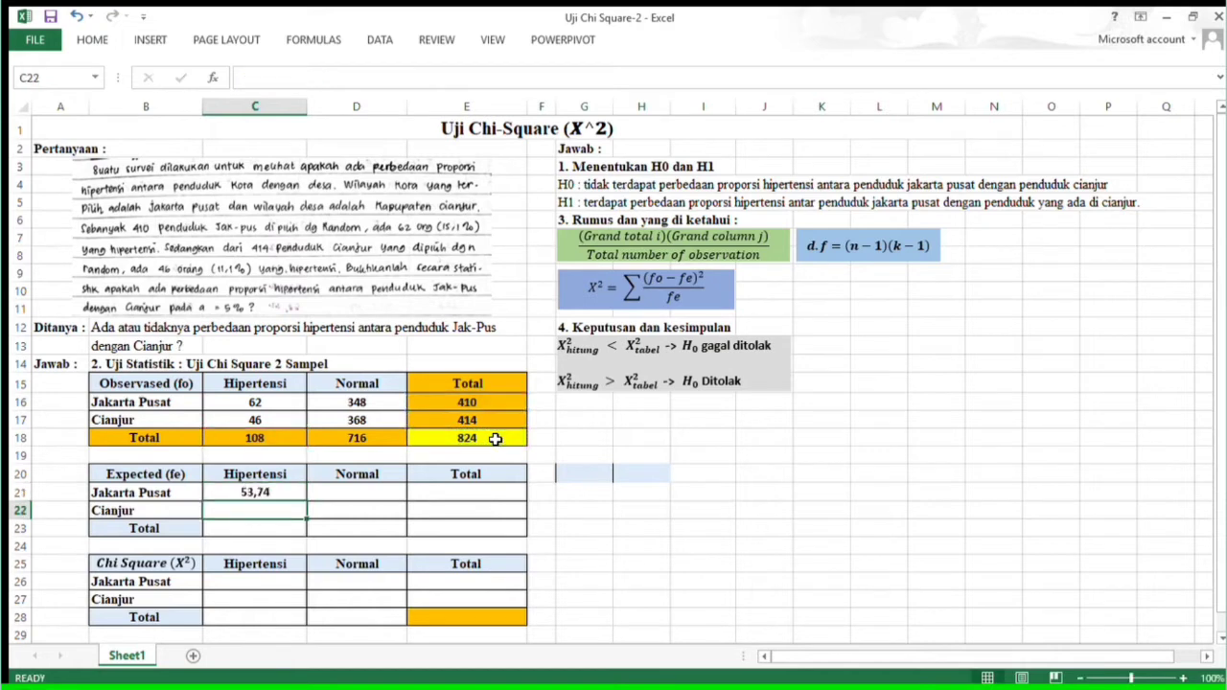
Calculate the expected Normal frequency for Jakarta Pusat in D21 with the formula =E16*D18/E18.
left_click(343, 497)
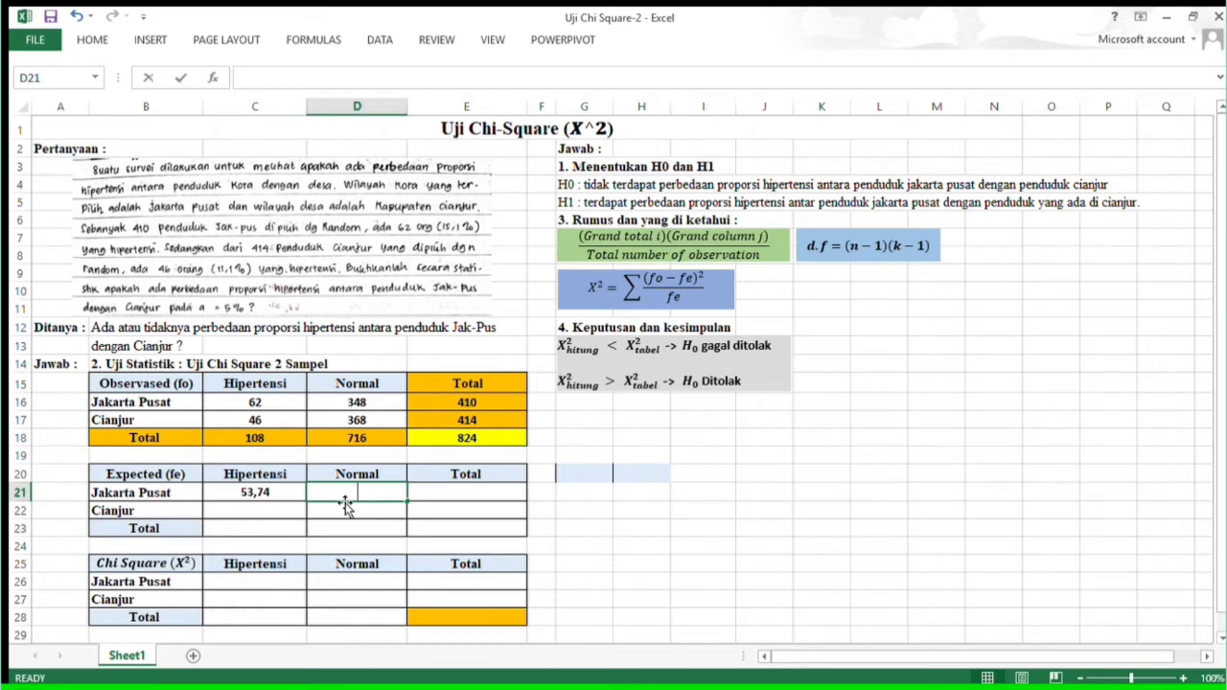
type("=")
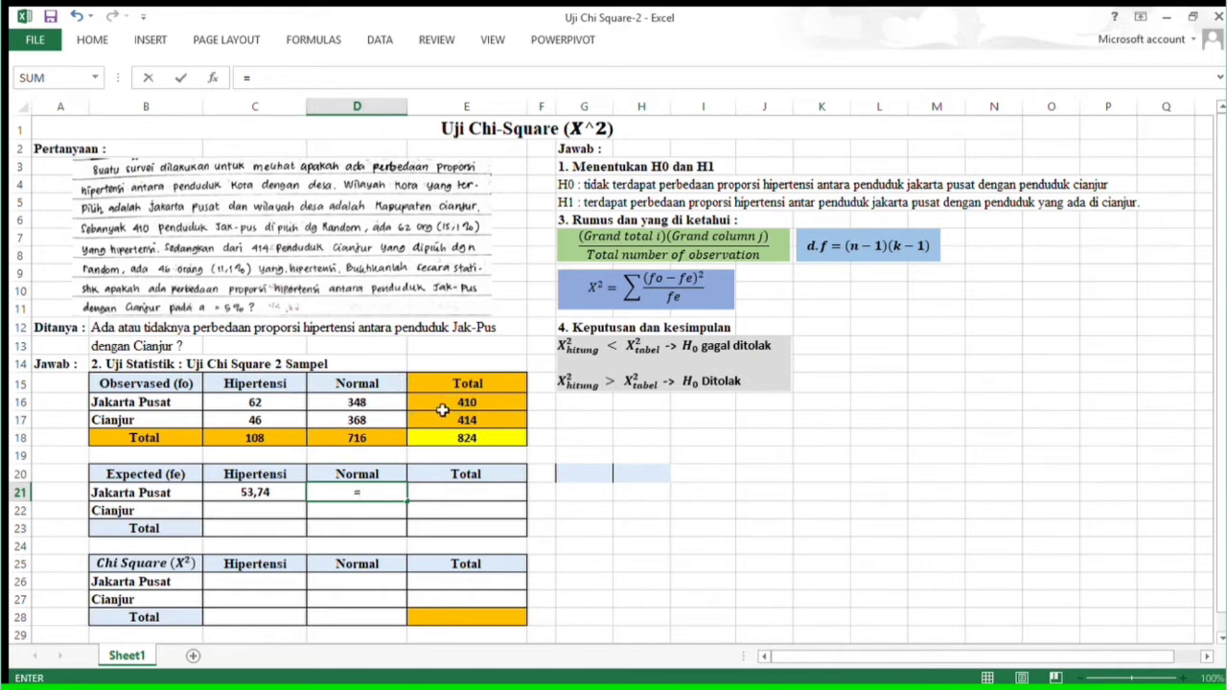
left_click(445, 408)
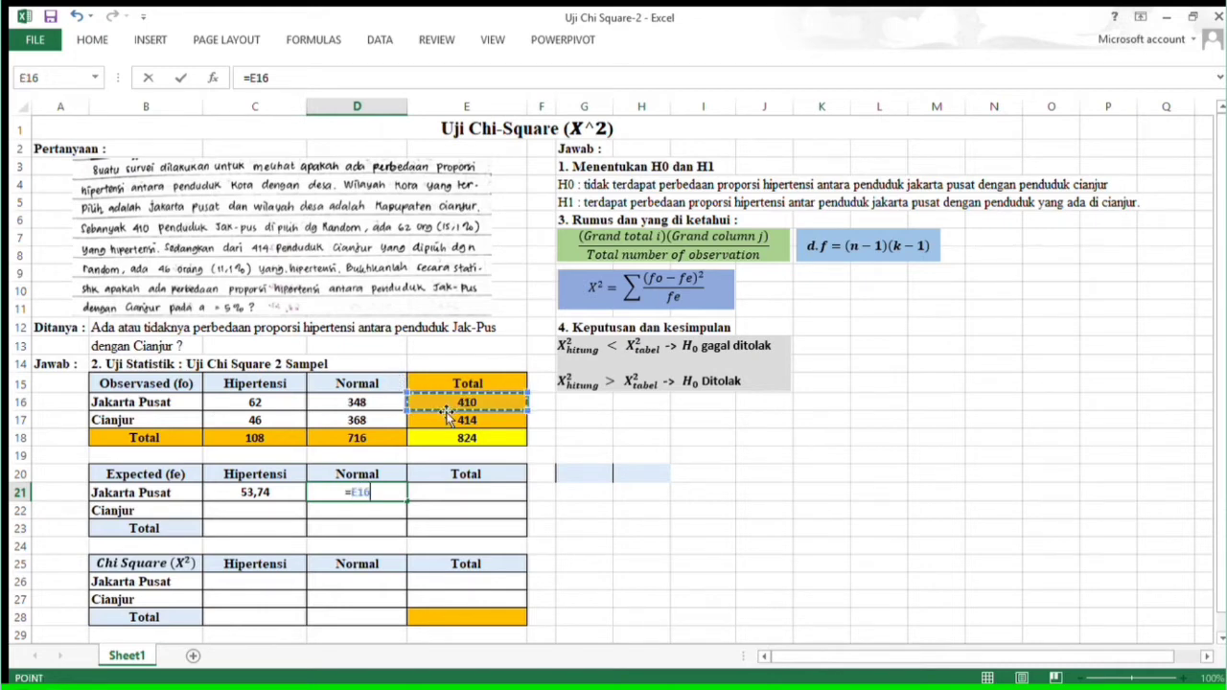
type("*")
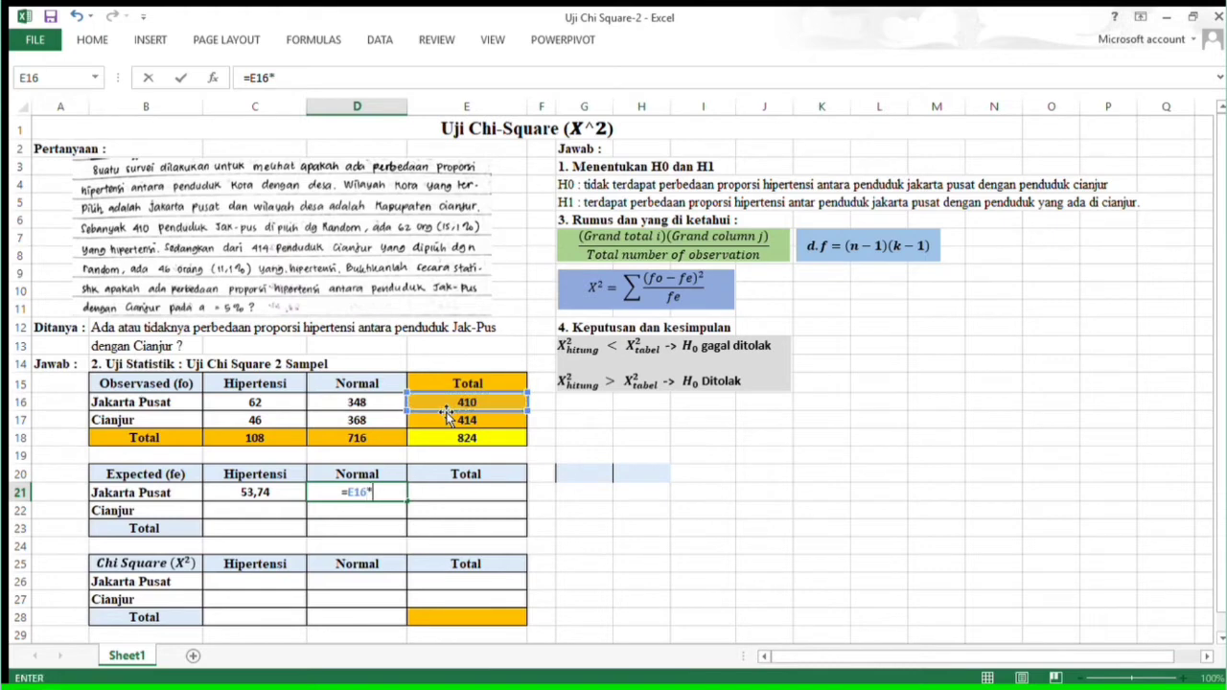
left_click(371, 444)
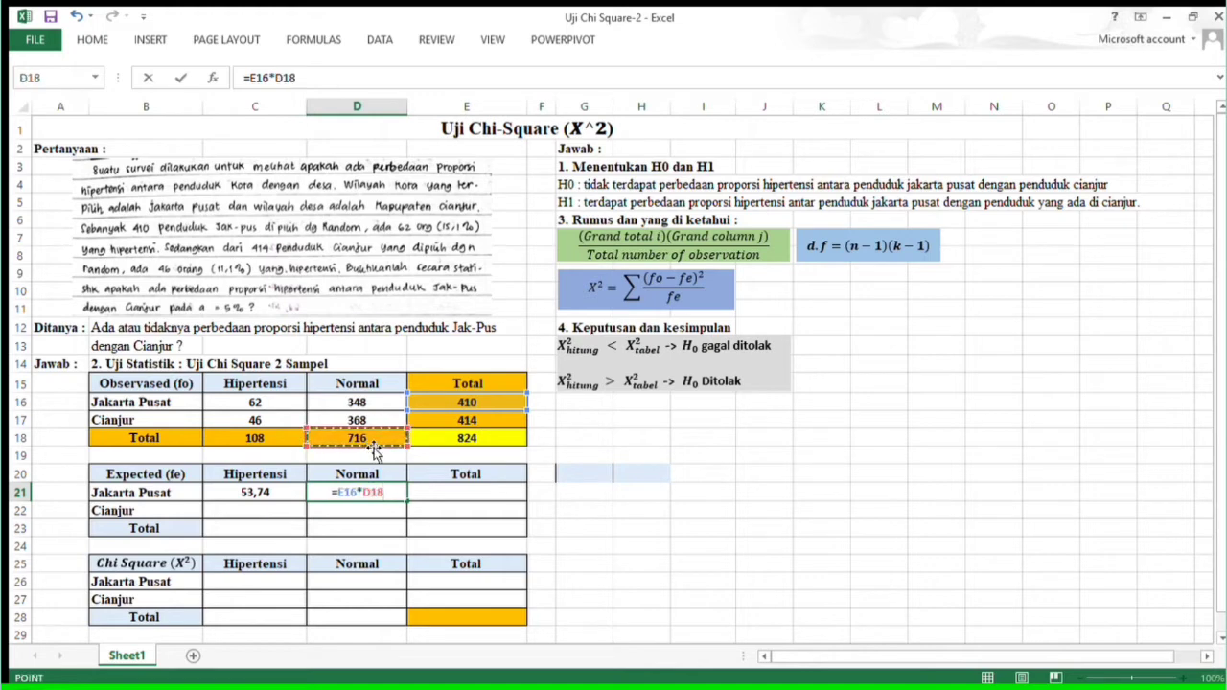
type("/")
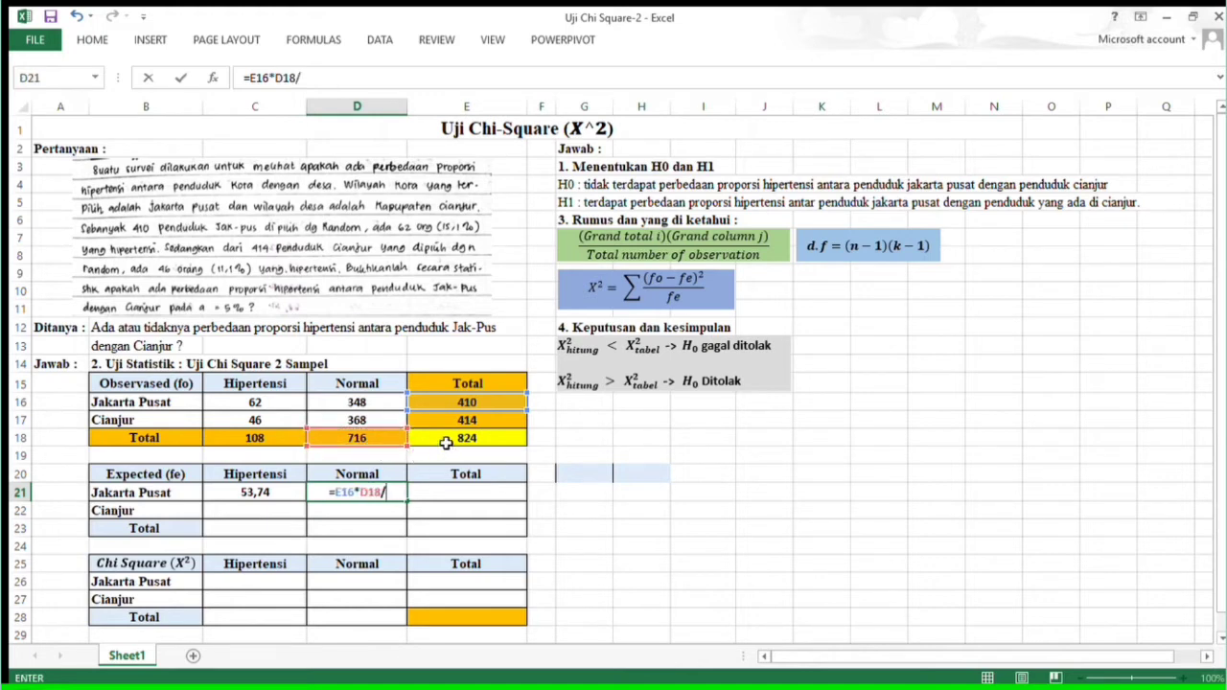
left_click(446, 442)
key("Return")
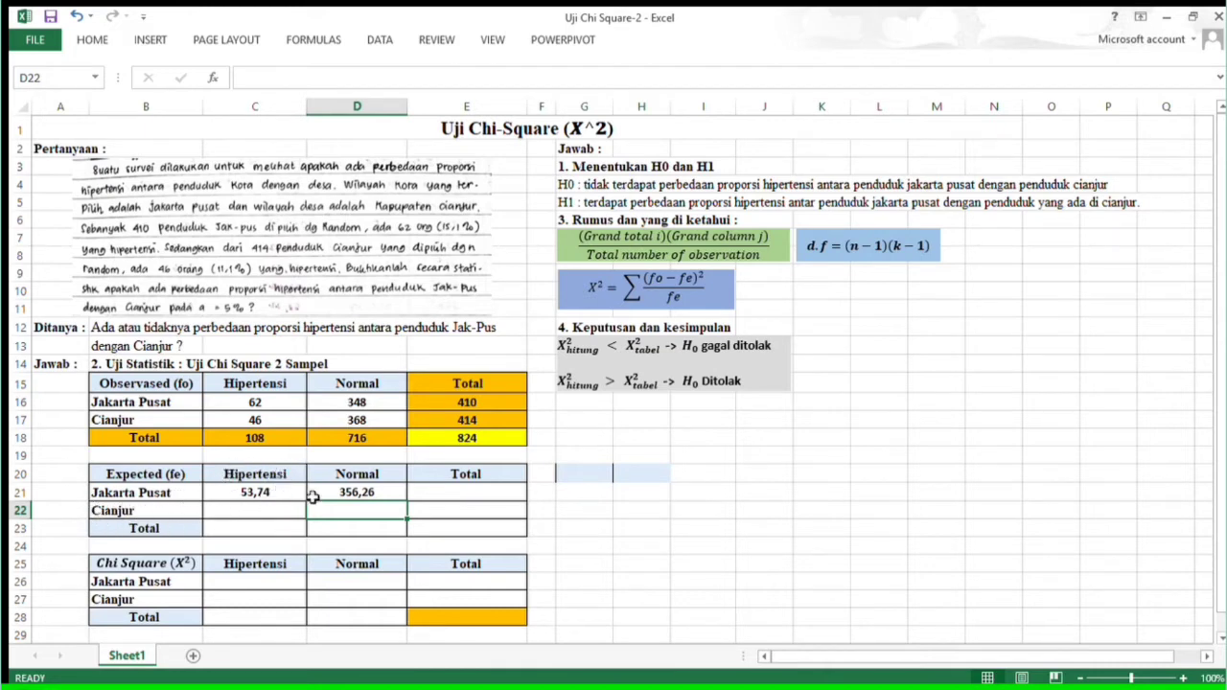
Calculate the expected Hipertensi frequency for Cianjur in C22 with the formula =E17*C18/E18.
left_click(268, 518)
type("=")
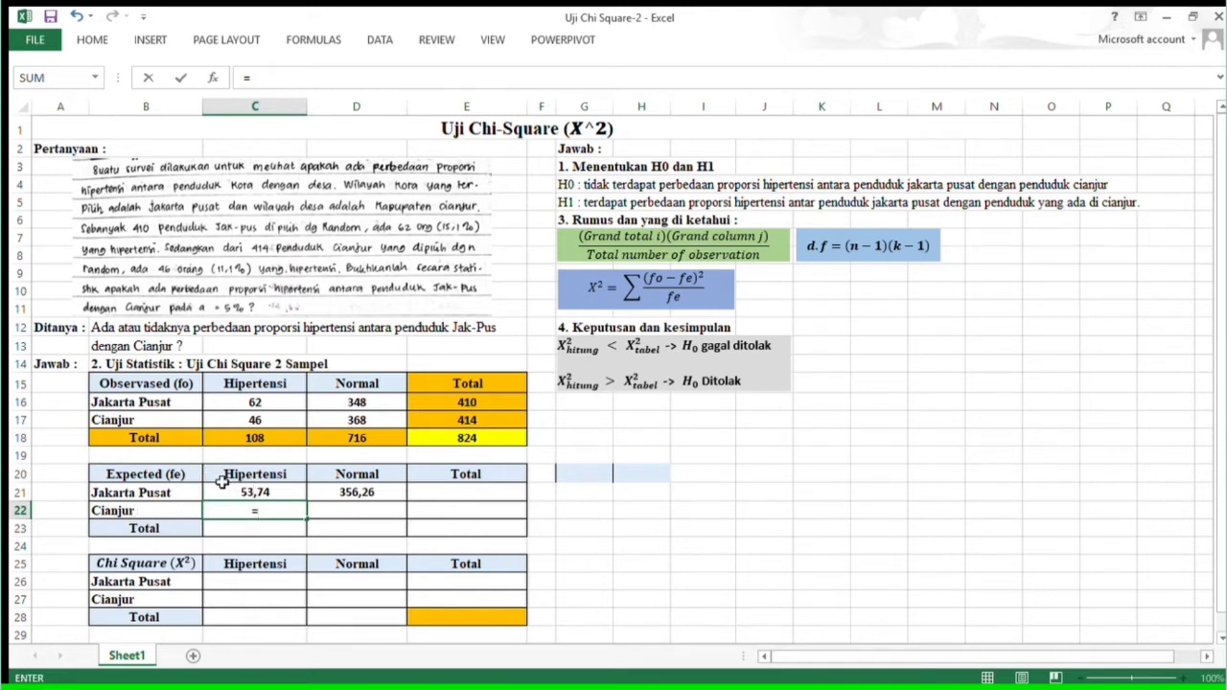
left_click(458, 425)
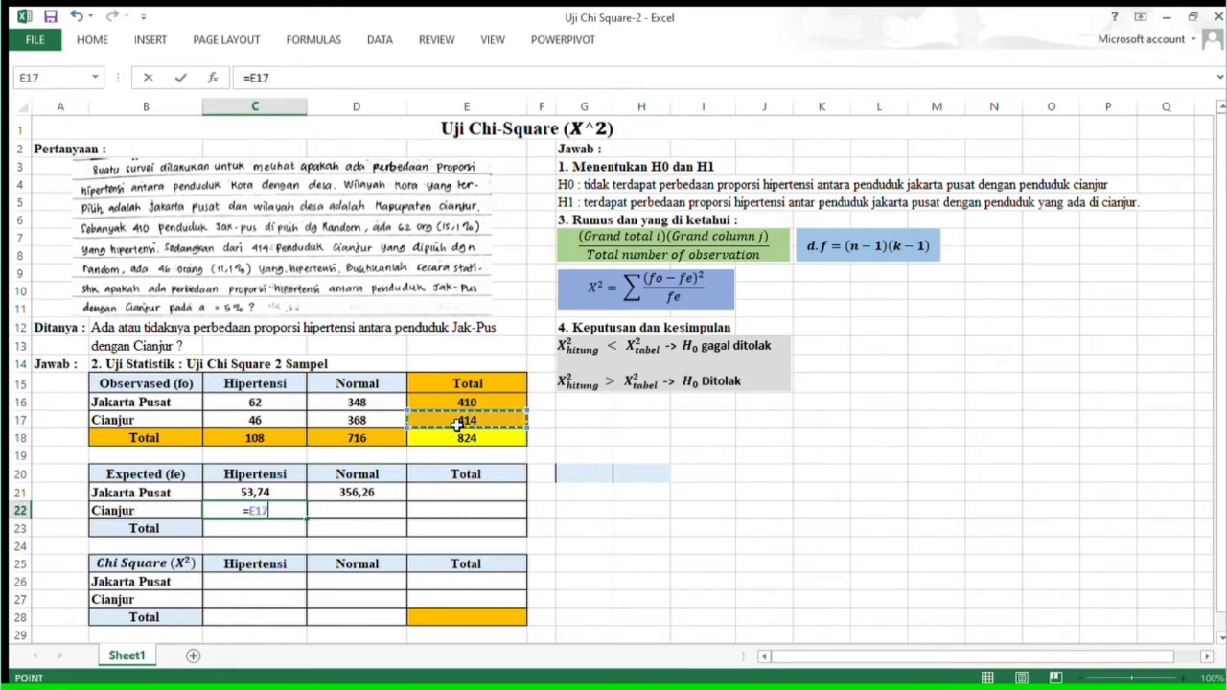
type("*")
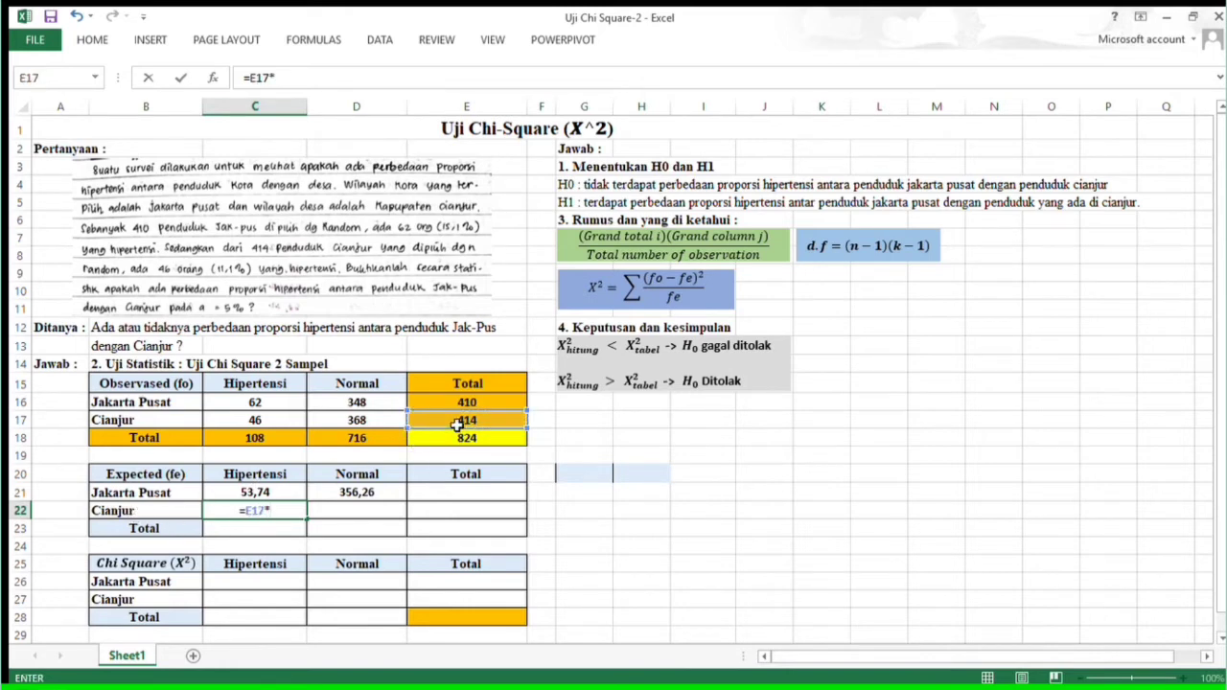
left_click(257, 438)
type("/")
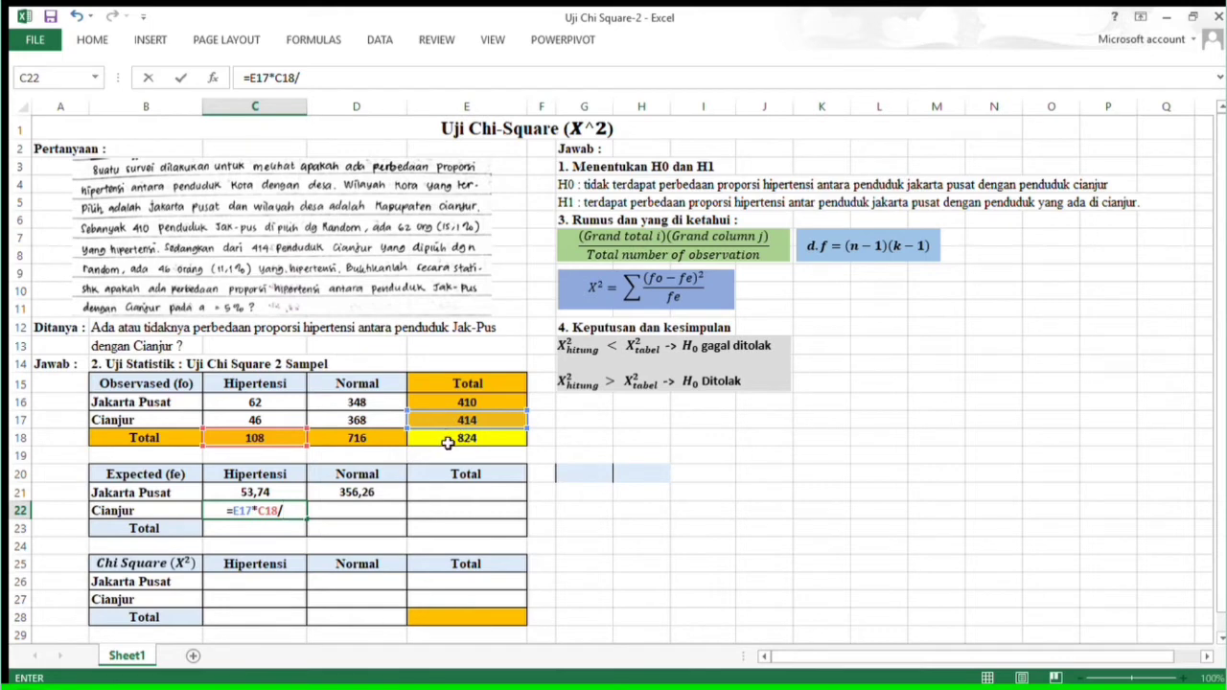
left_click(449, 444)
key("Return")
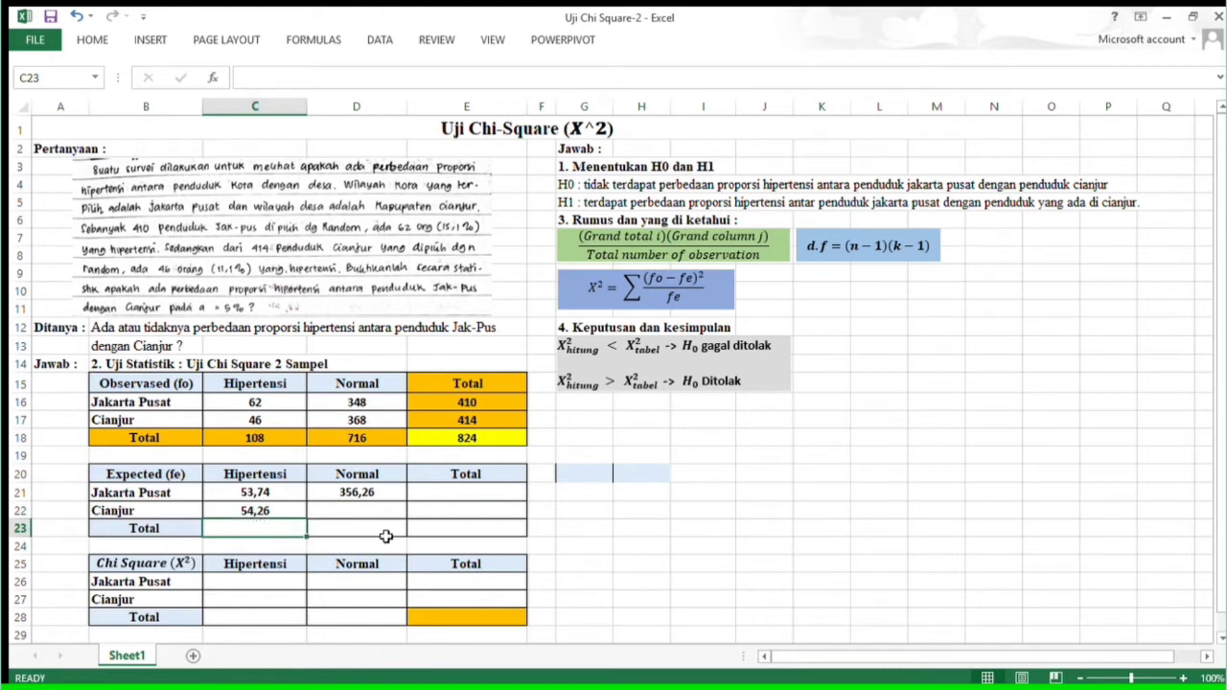
Calculate the expected Normal frequency for Cianjur in D22 with the formula =E17*D18/E18.
left_click(359, 511)
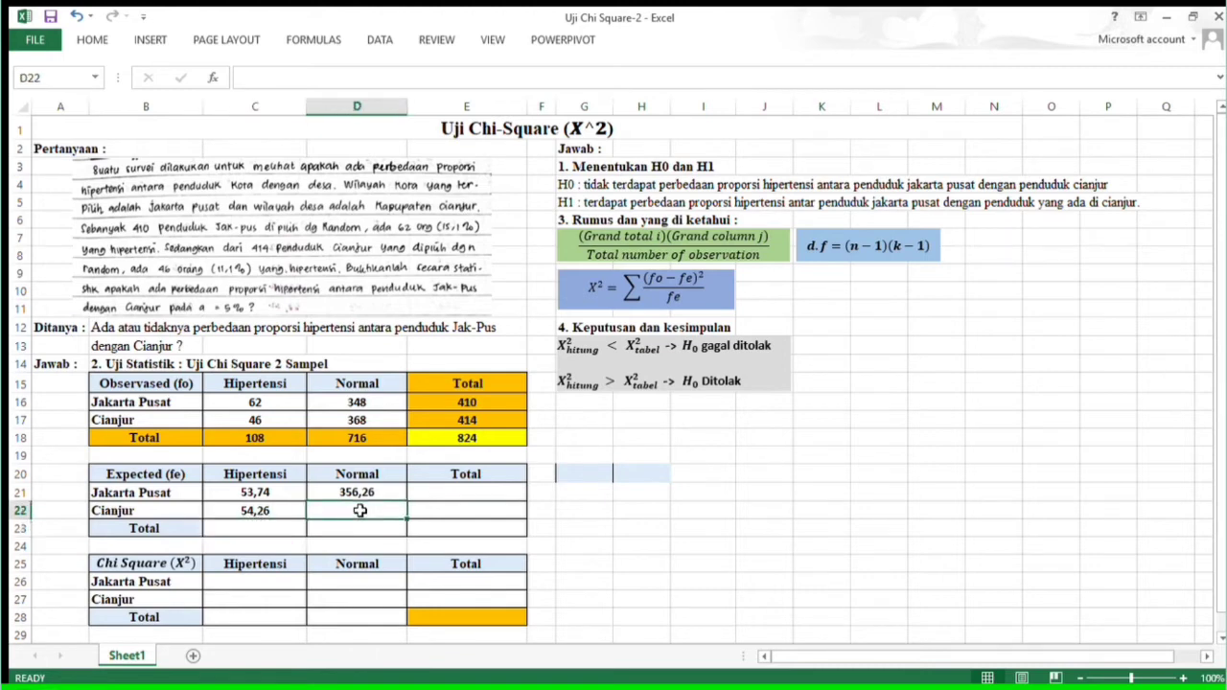
type("=")
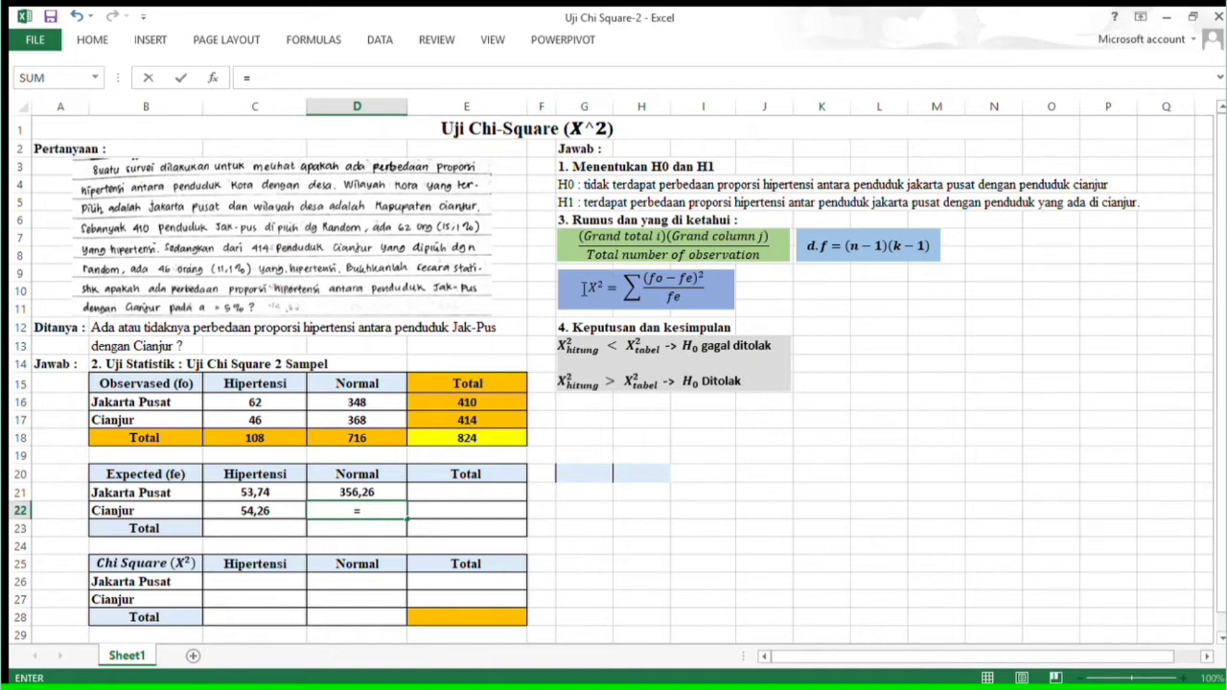
left_click(483, 425)
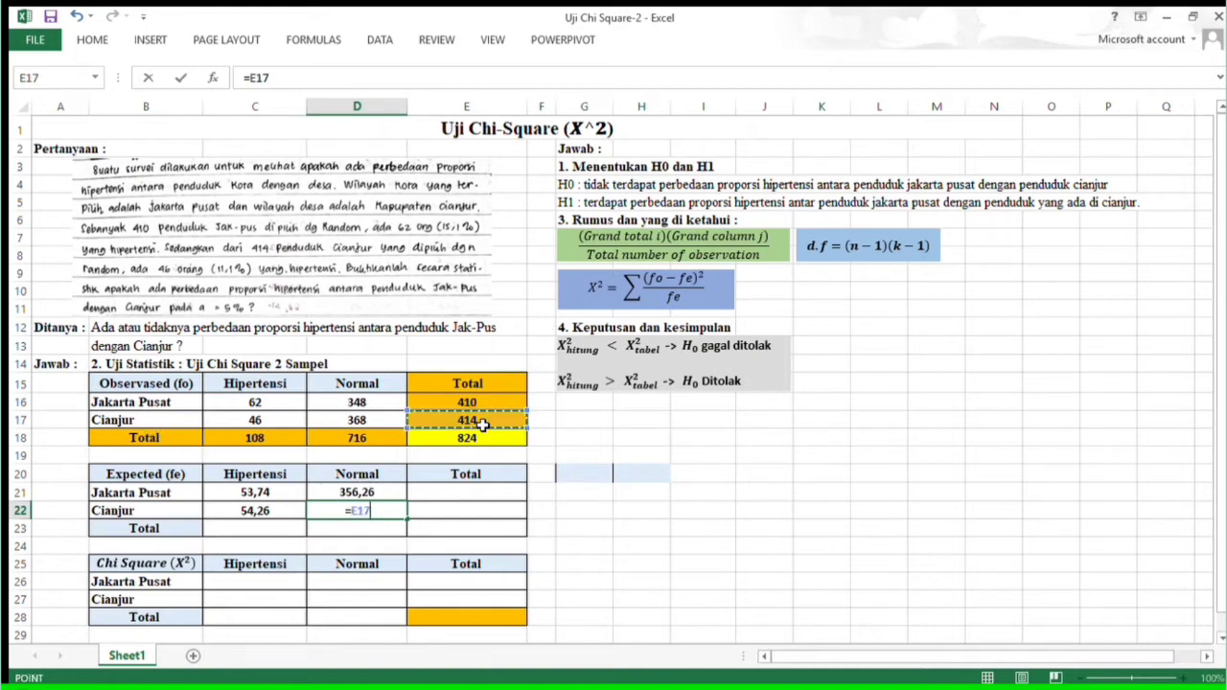
type("*")
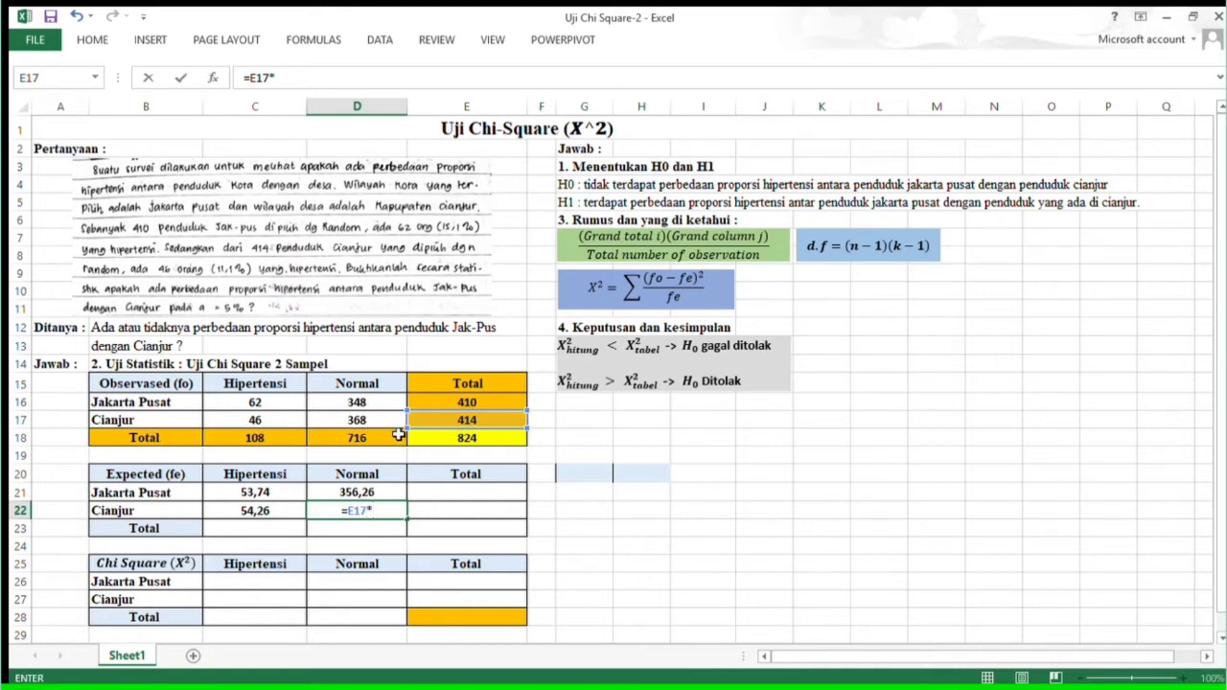
left_click(350, 439)
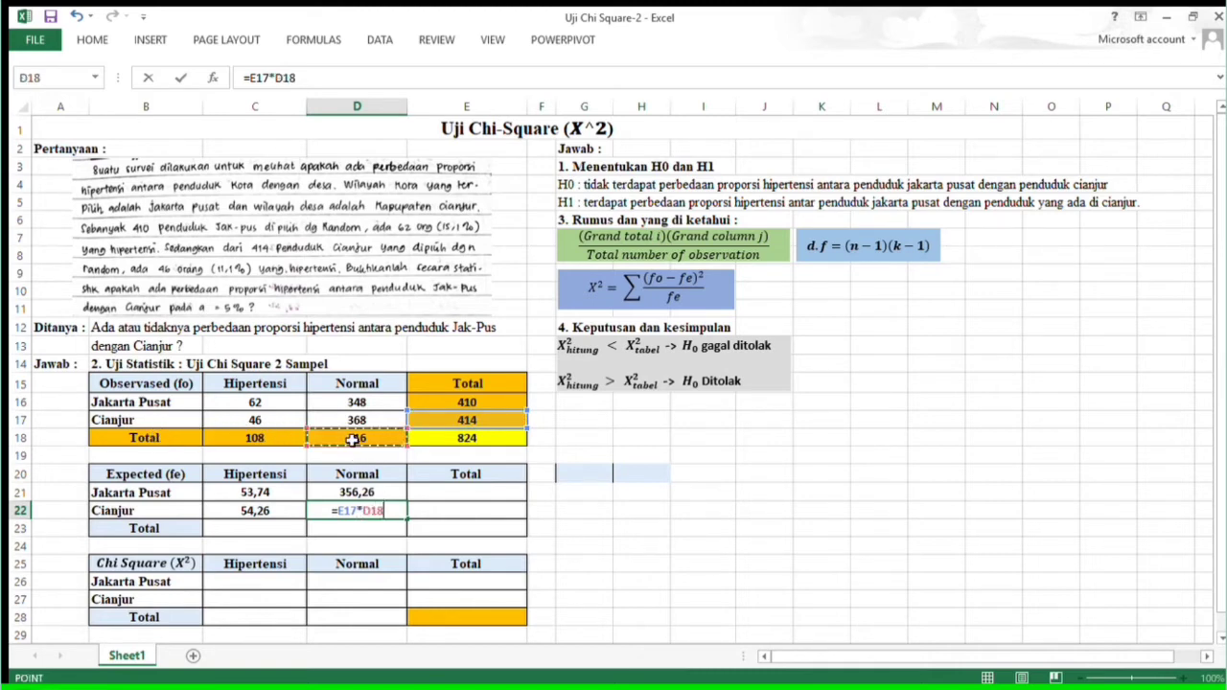
type("/")
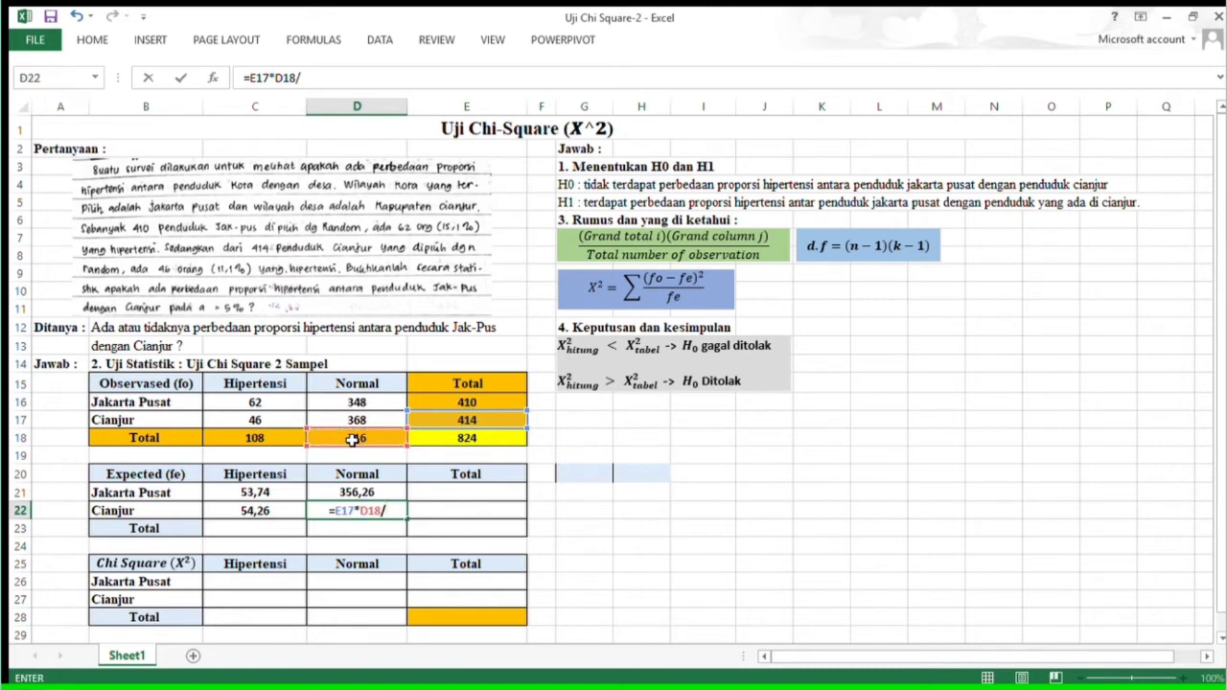
left_click(454, 442)
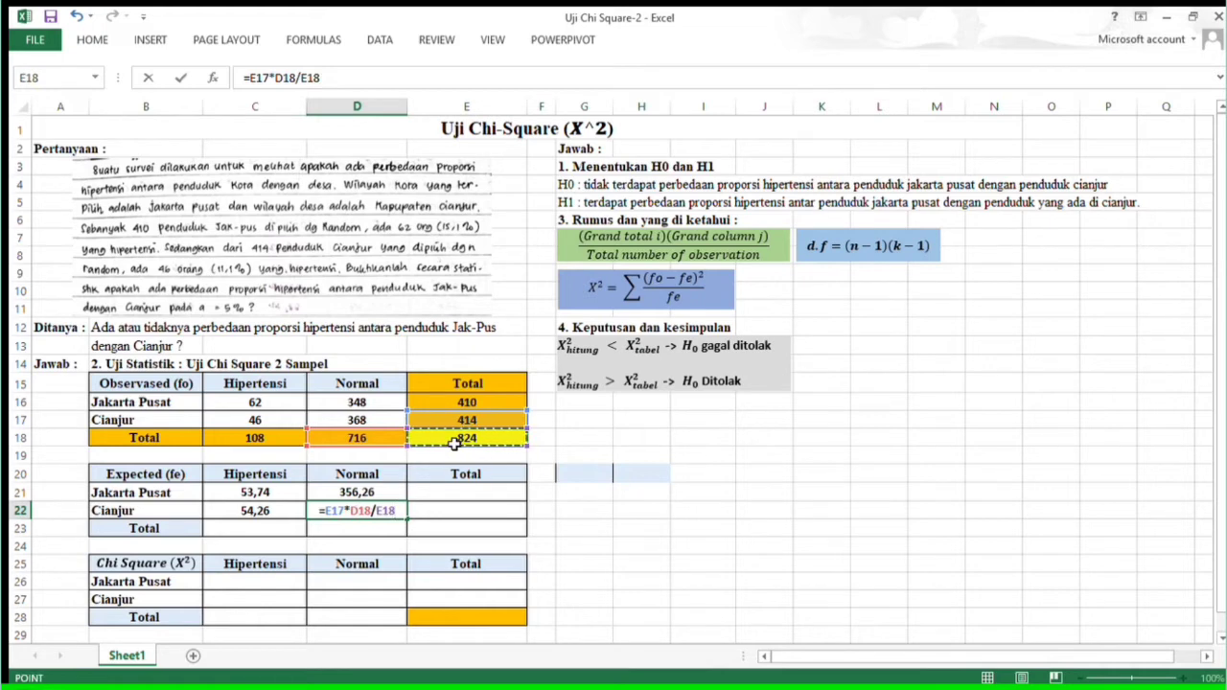
key("Return")
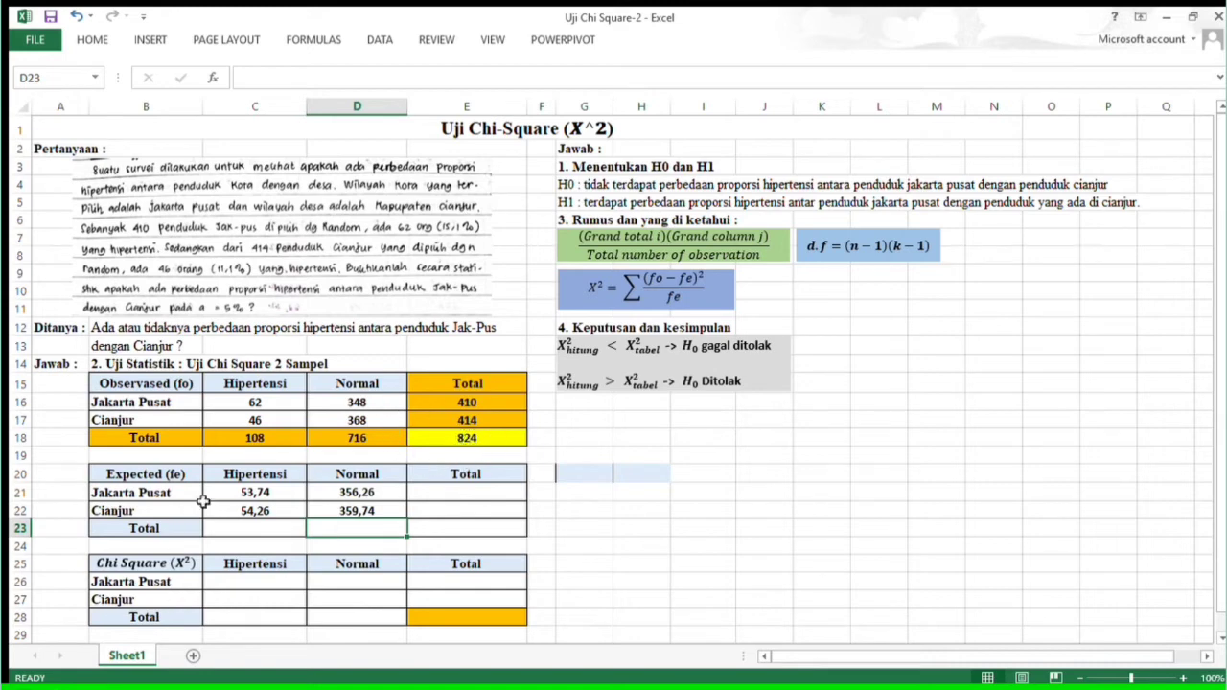
AutoSum the Jakarta Pusat and Cianjur rows of the Expected table into the Total cells E21 and E22.
left_click_drag(235, 496, 465, 493)
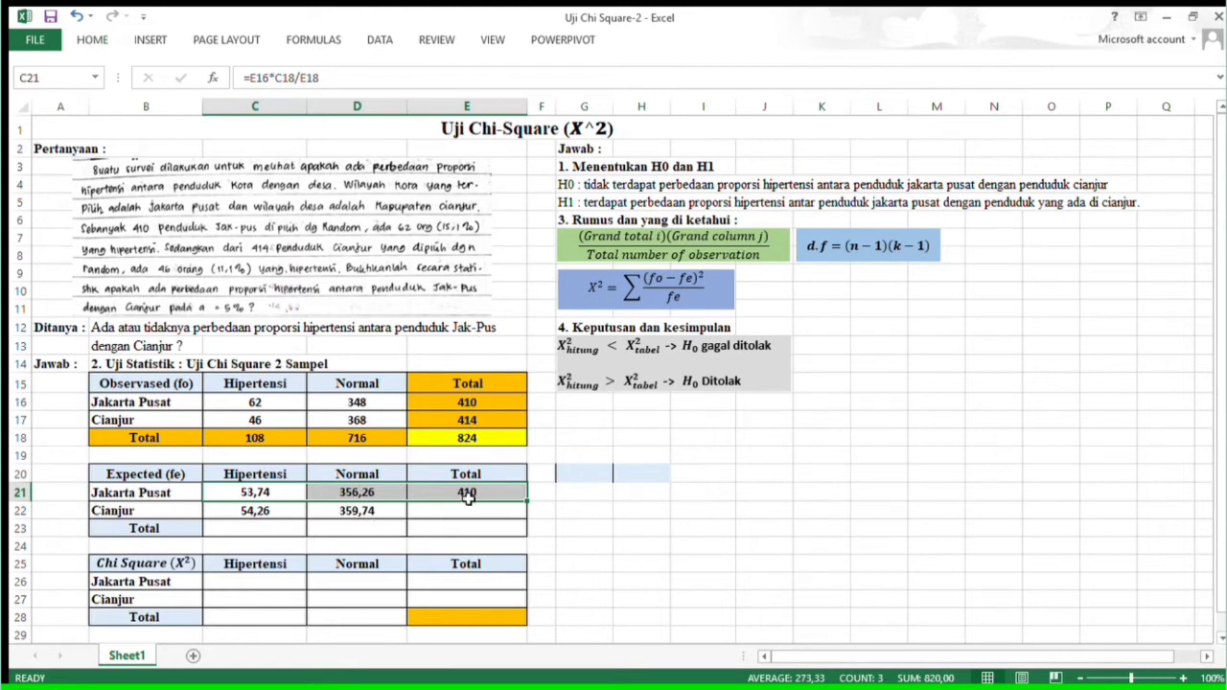
left_click_drag(255, 510, 463, 512)
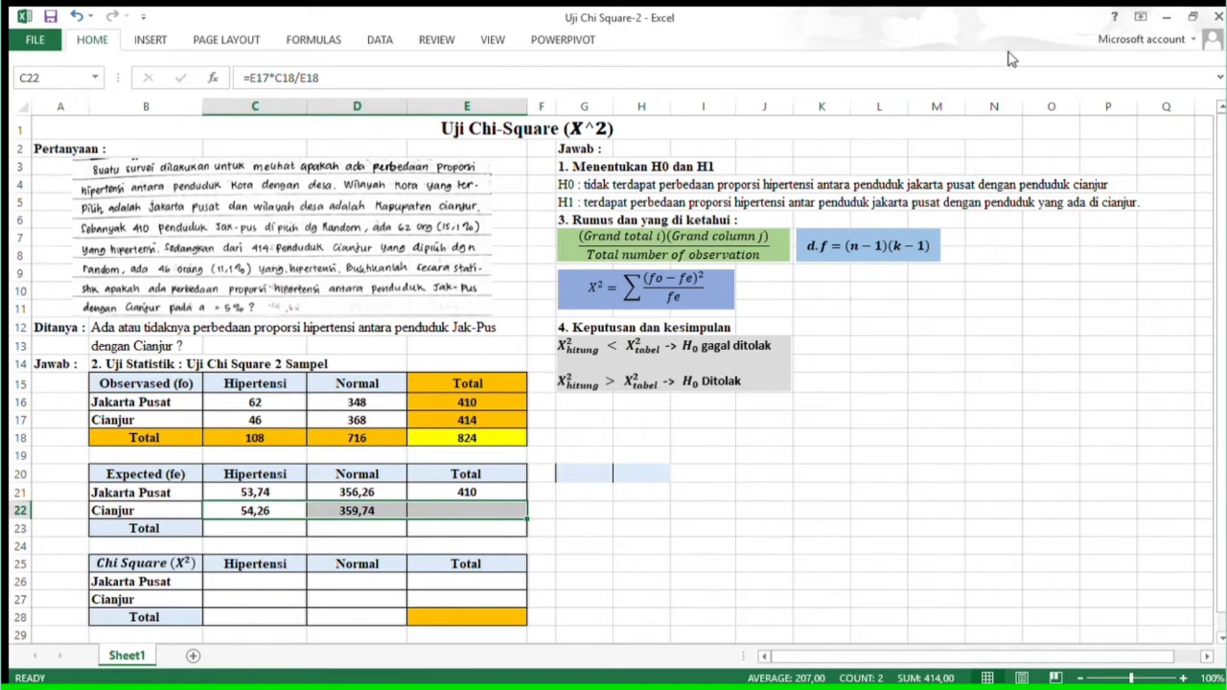
key("alt+equal")
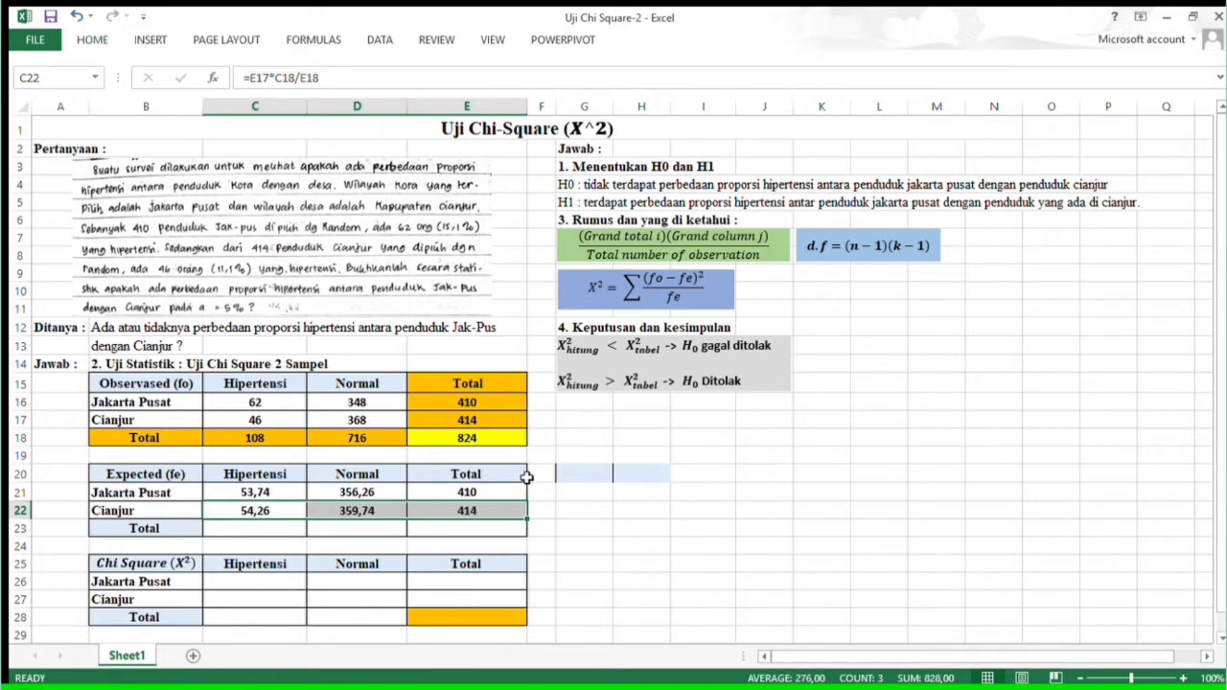
AutoSum the Hipertensi column of the Expected table into the Total cell C23.
left_click(273, 491)
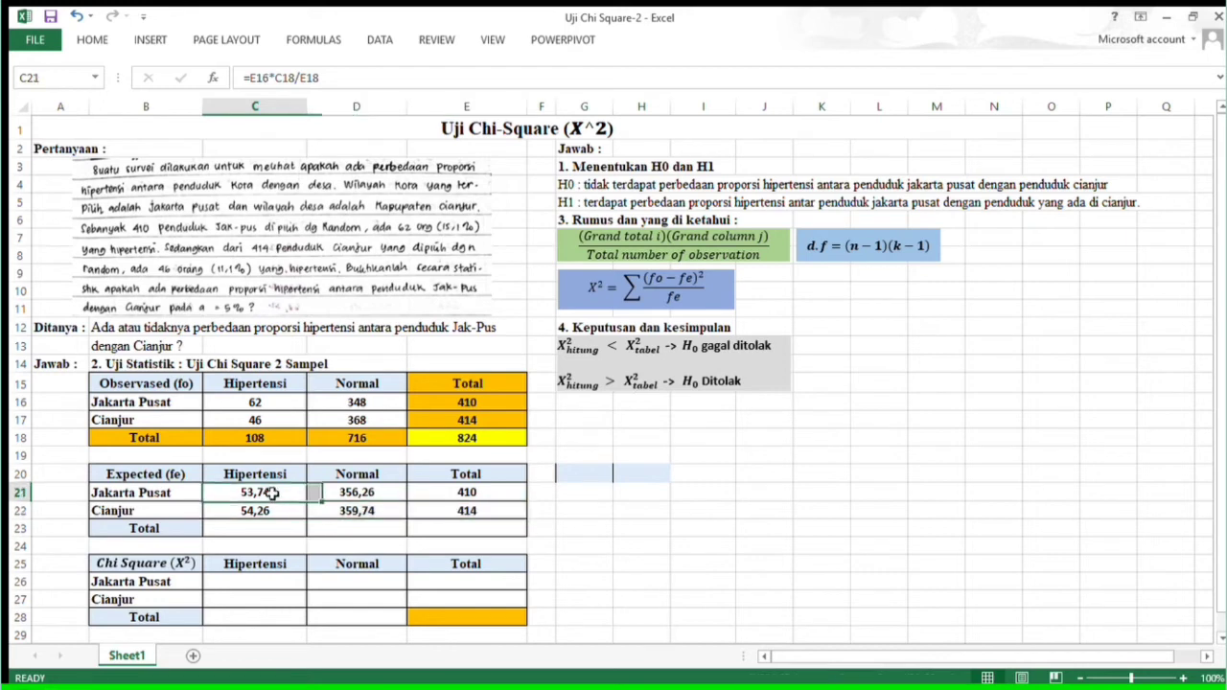
left_click_drag(273, 492, 269, 528)
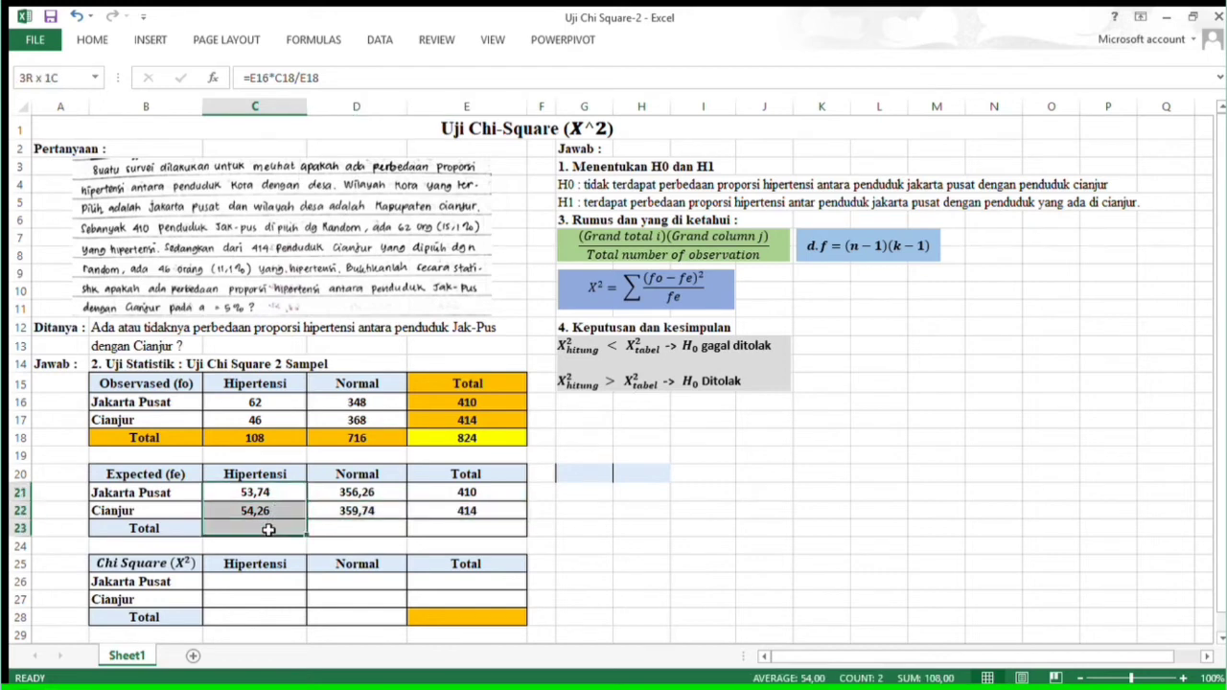
left_click(92, 41)
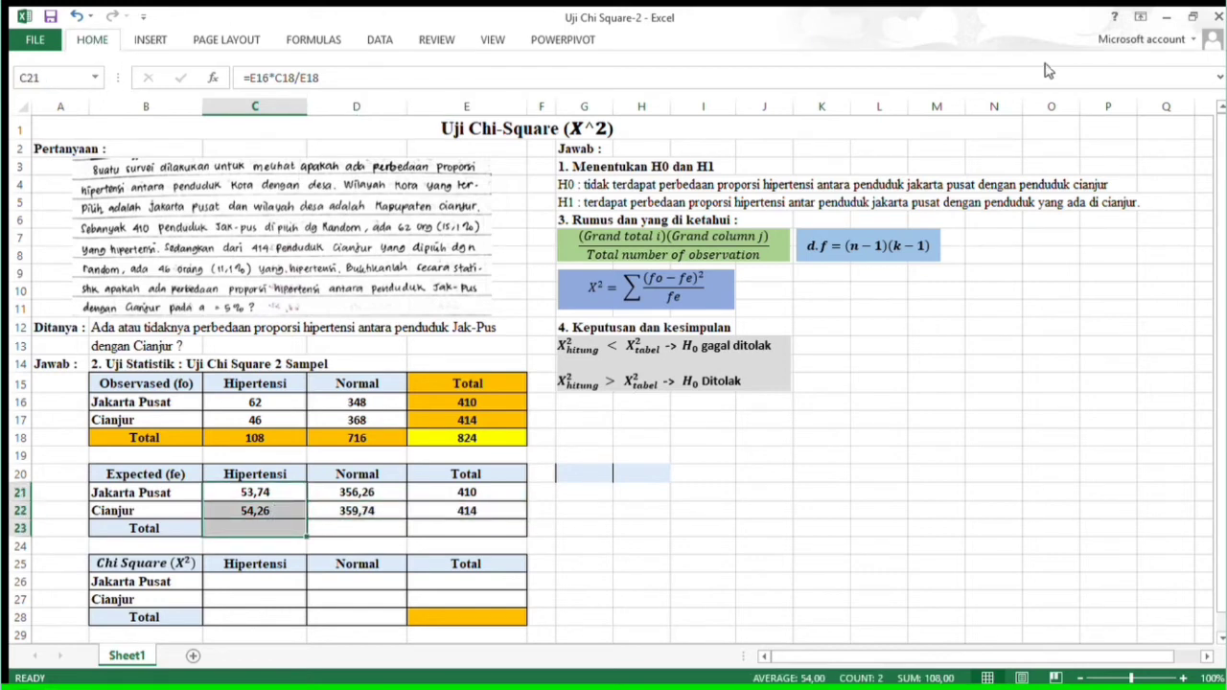
key("alt+equal")
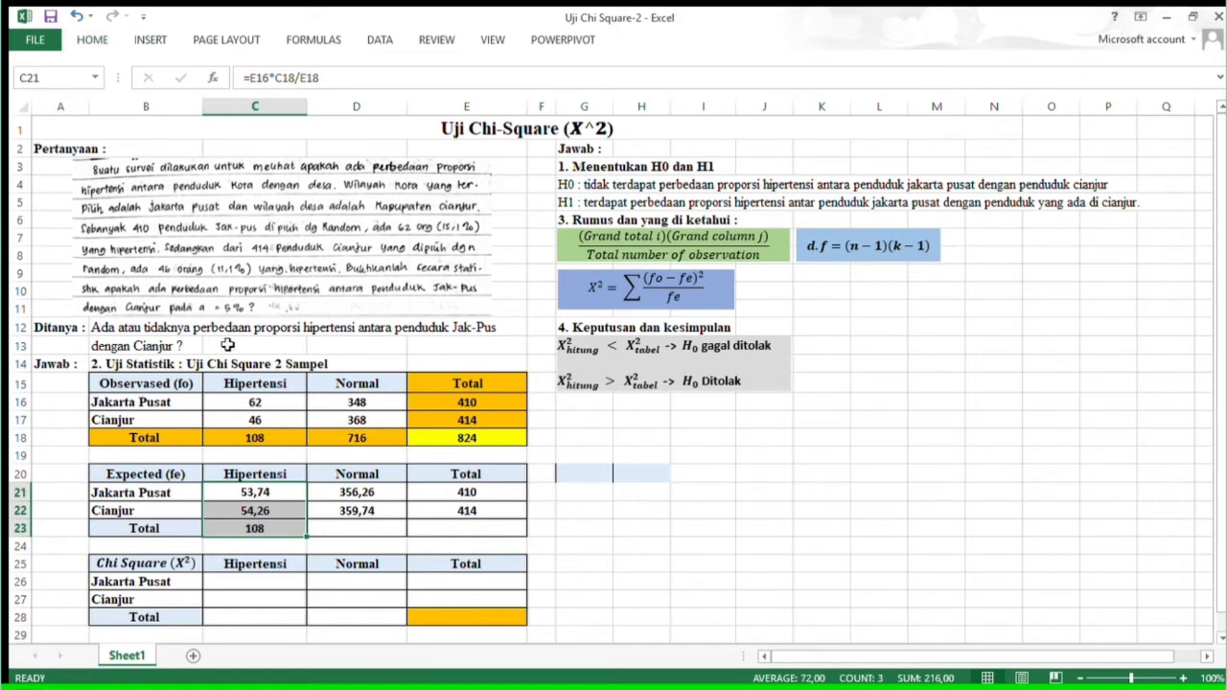
AutoSum the Normal and Total columns of the Expected table into the Total row cells D23 and E23.
left_click_drag(358, 492, 359, 543)
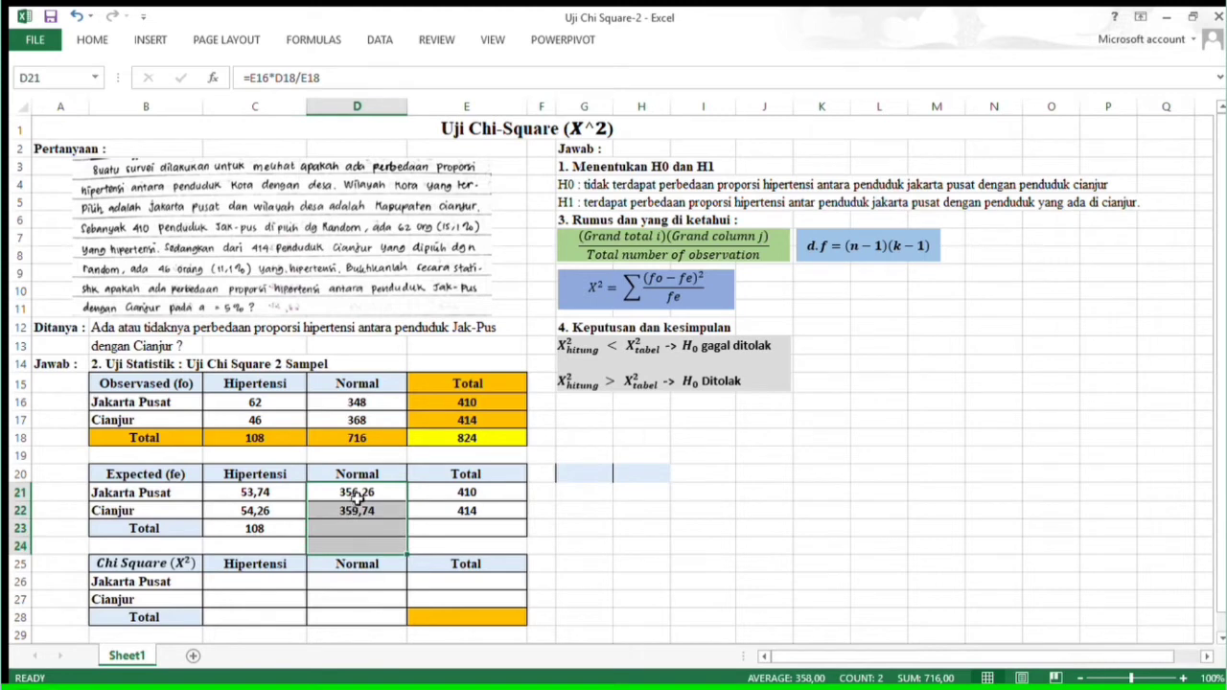
left_click_drag(358, 493, 358, 527)
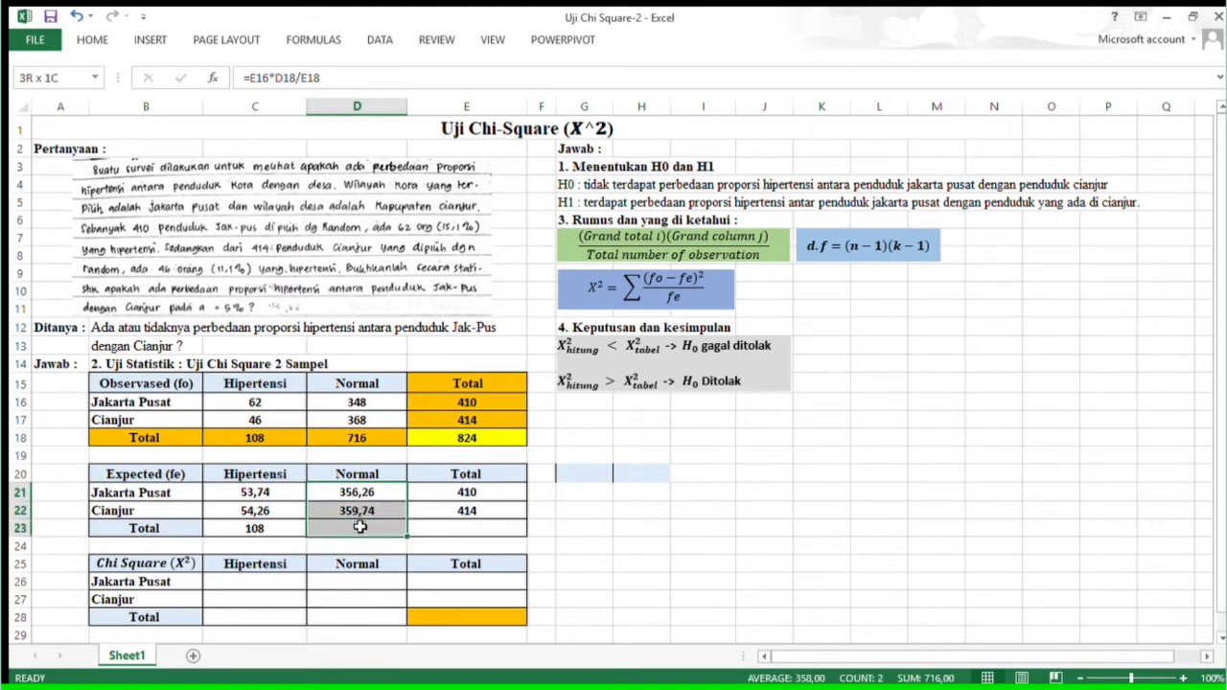
left_click(92, 40)
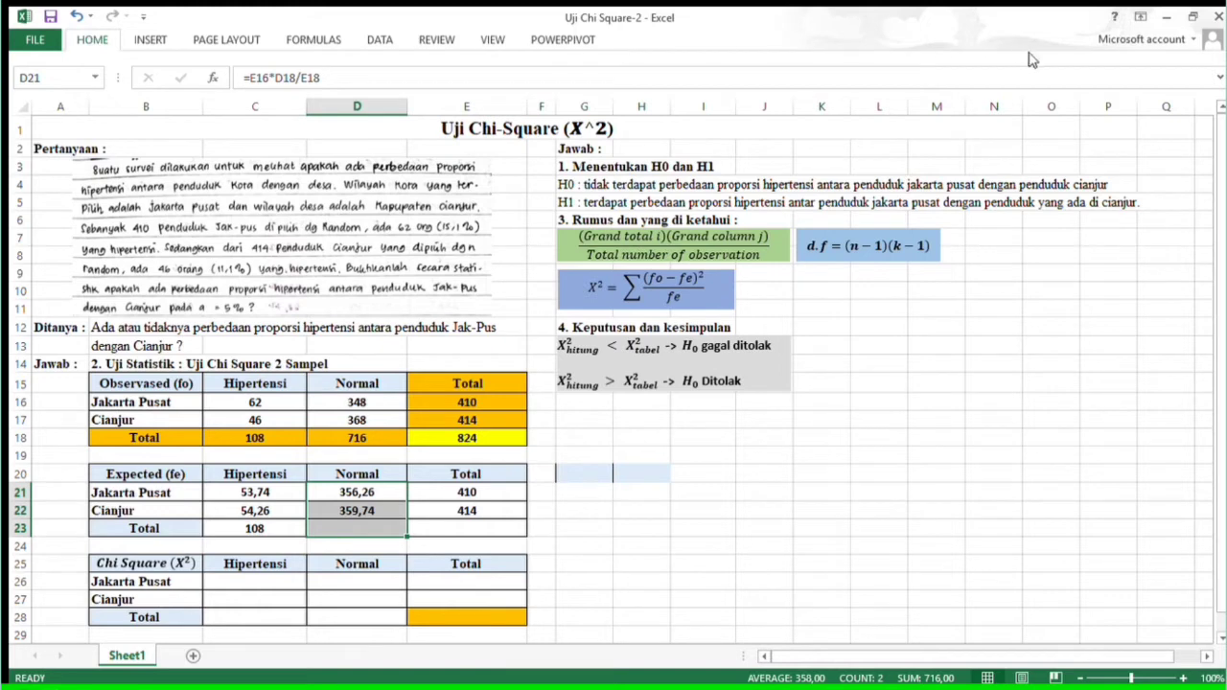
key("alt+equal")
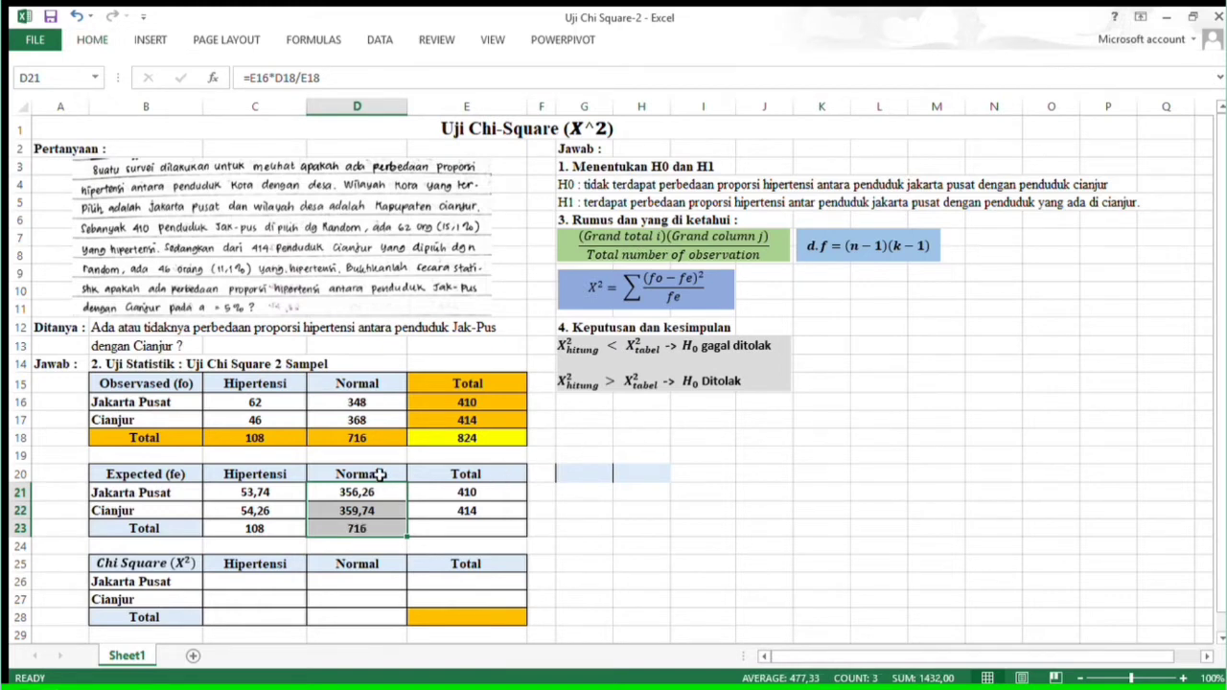
left_click_drag(476, 492, 478, 534)
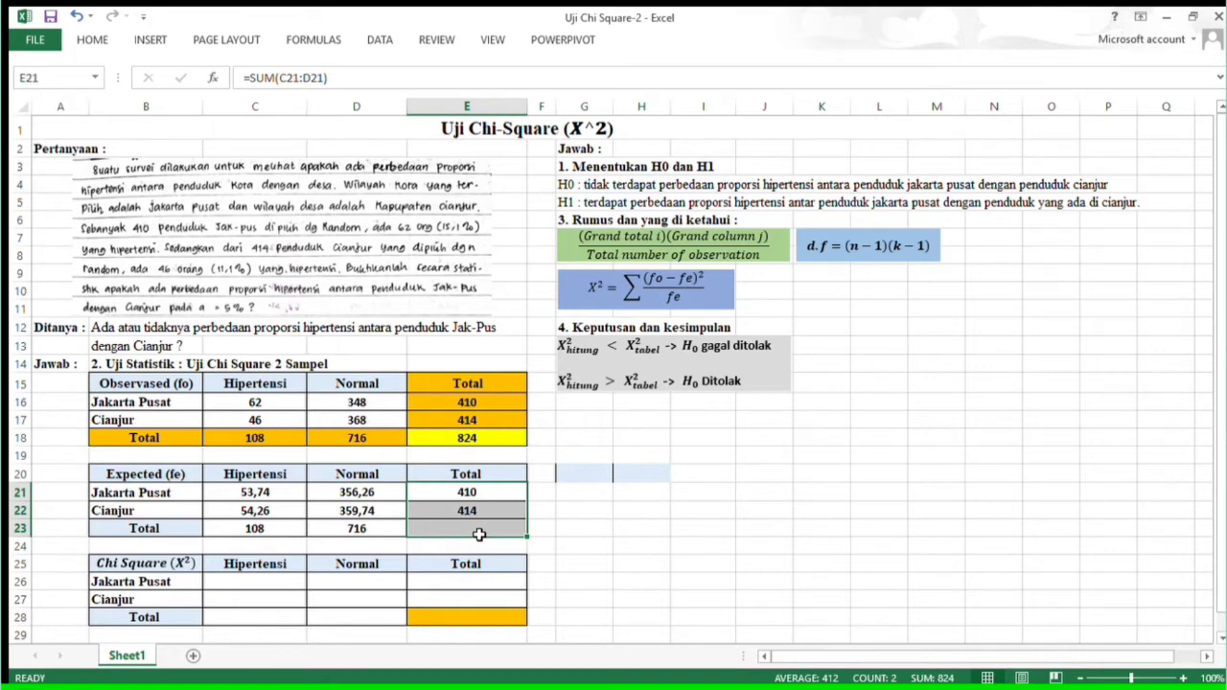
left_click(93, 42)
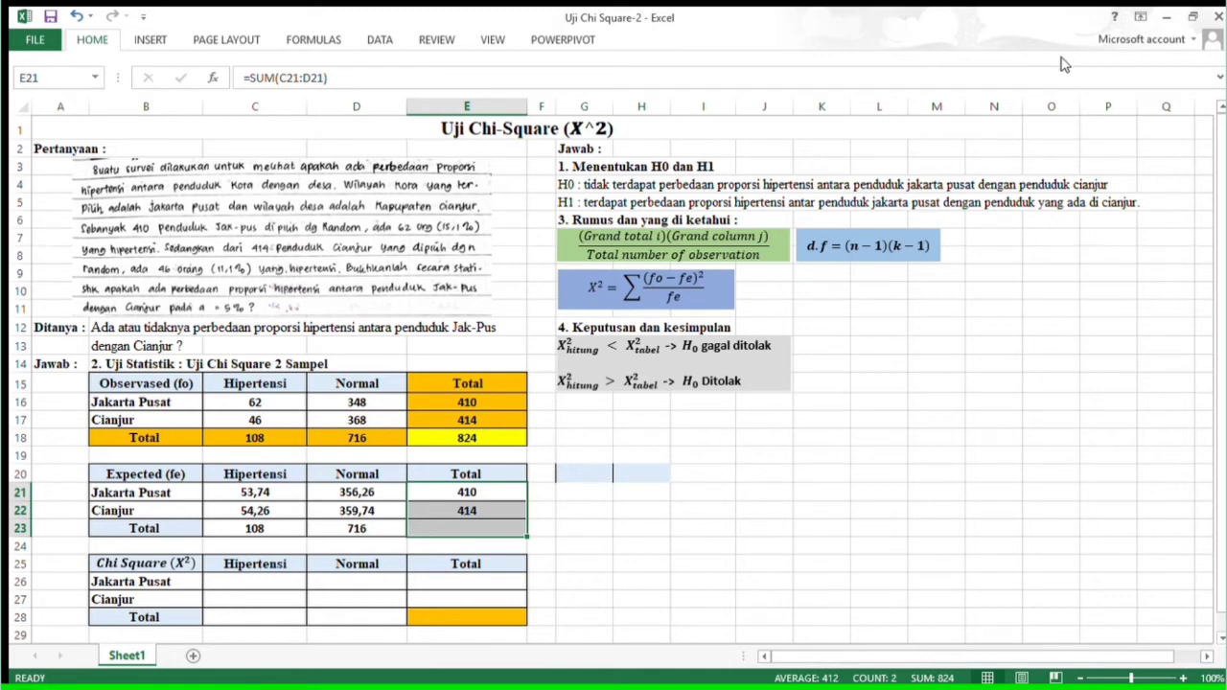
key("alt+equal")
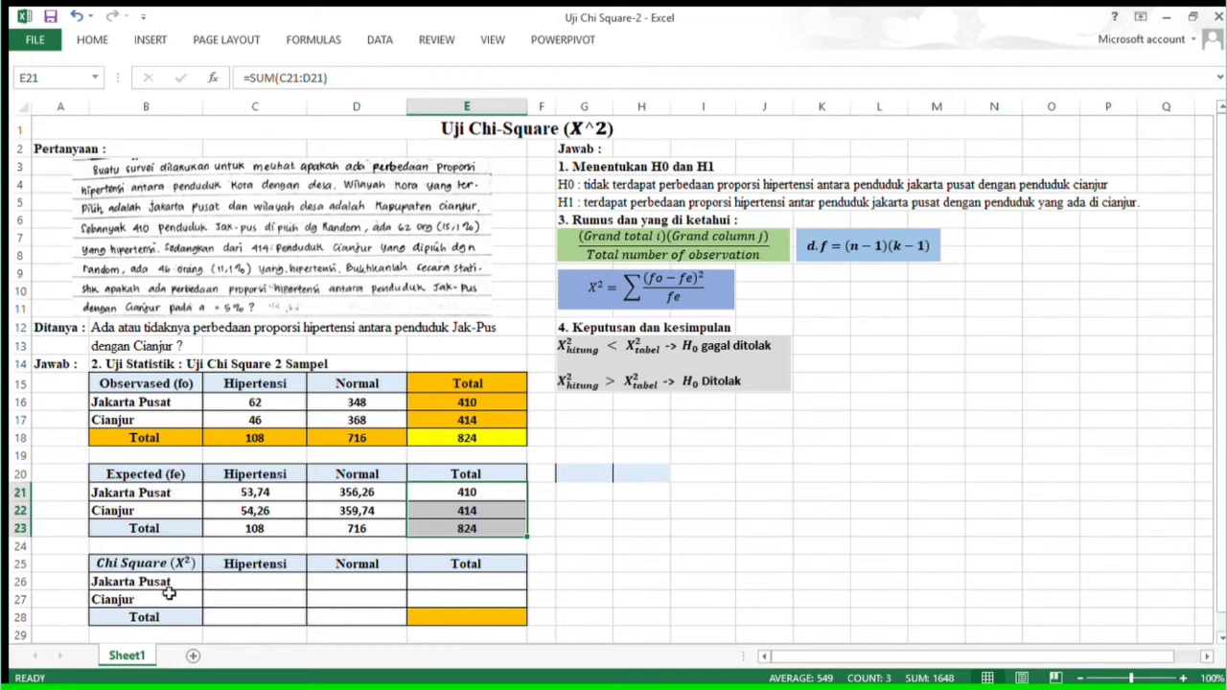
Calculate the Chi Square value for Jakarta Pusat under Hipertensi in C26 with the formula =(C16-C21)^2/C21.
left_click(241, 585)
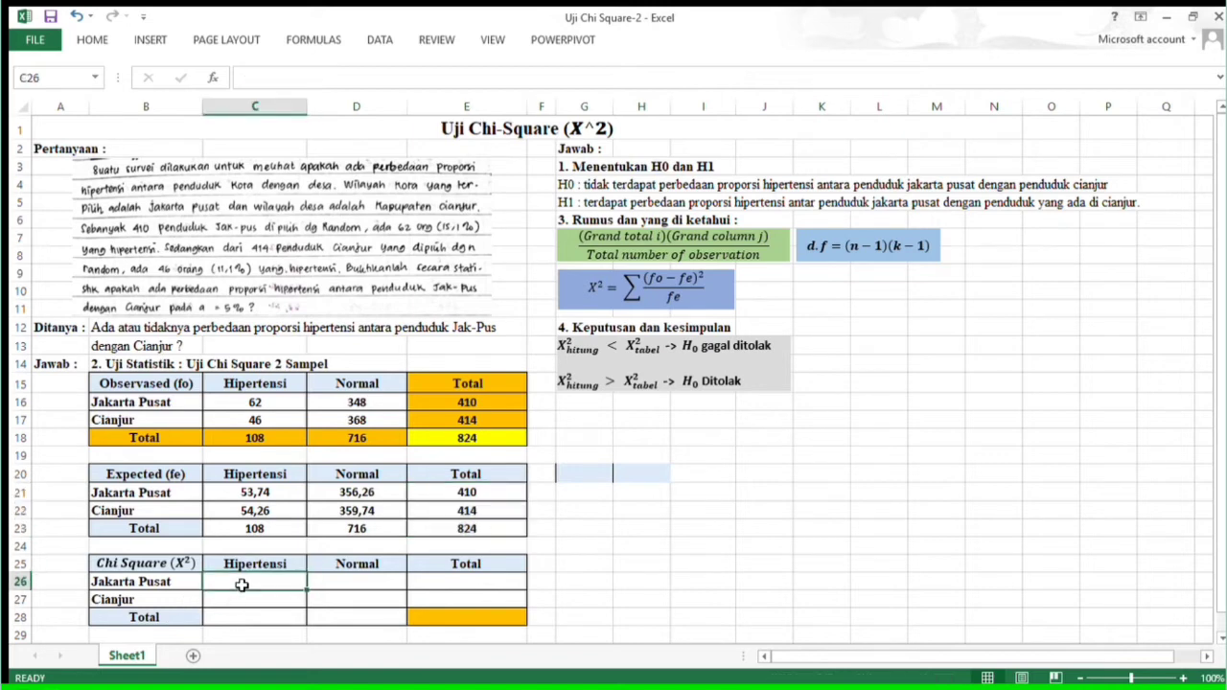
type("=(")
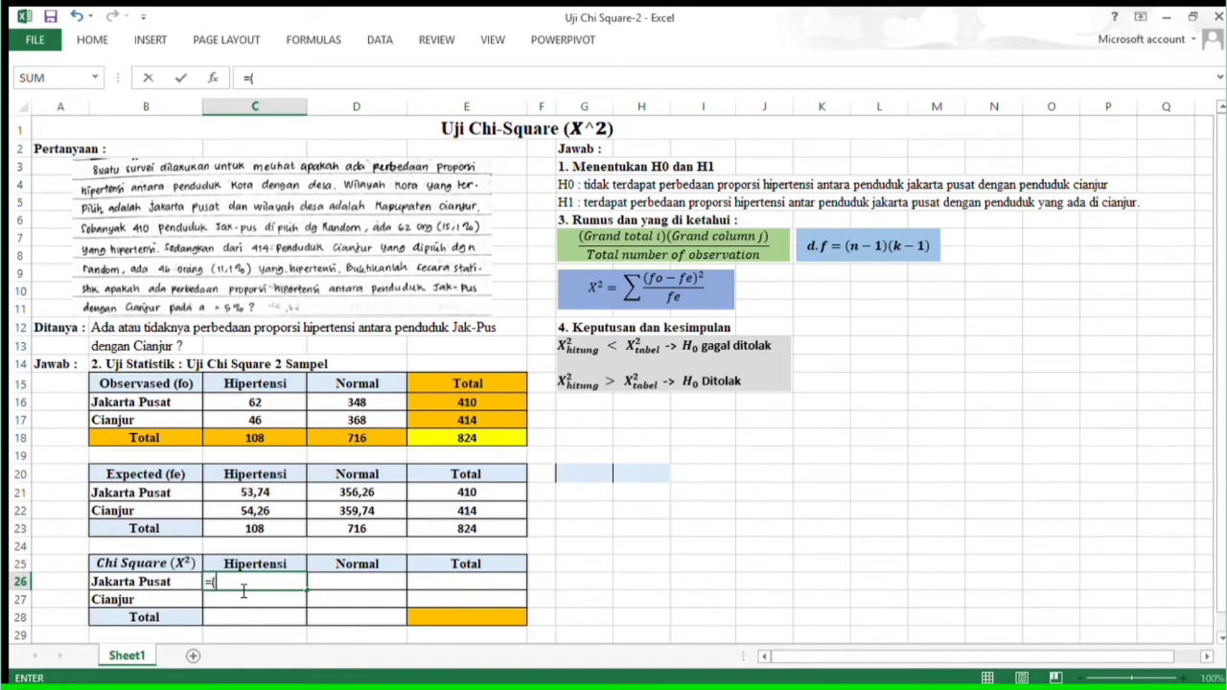
left_click(277, 403)
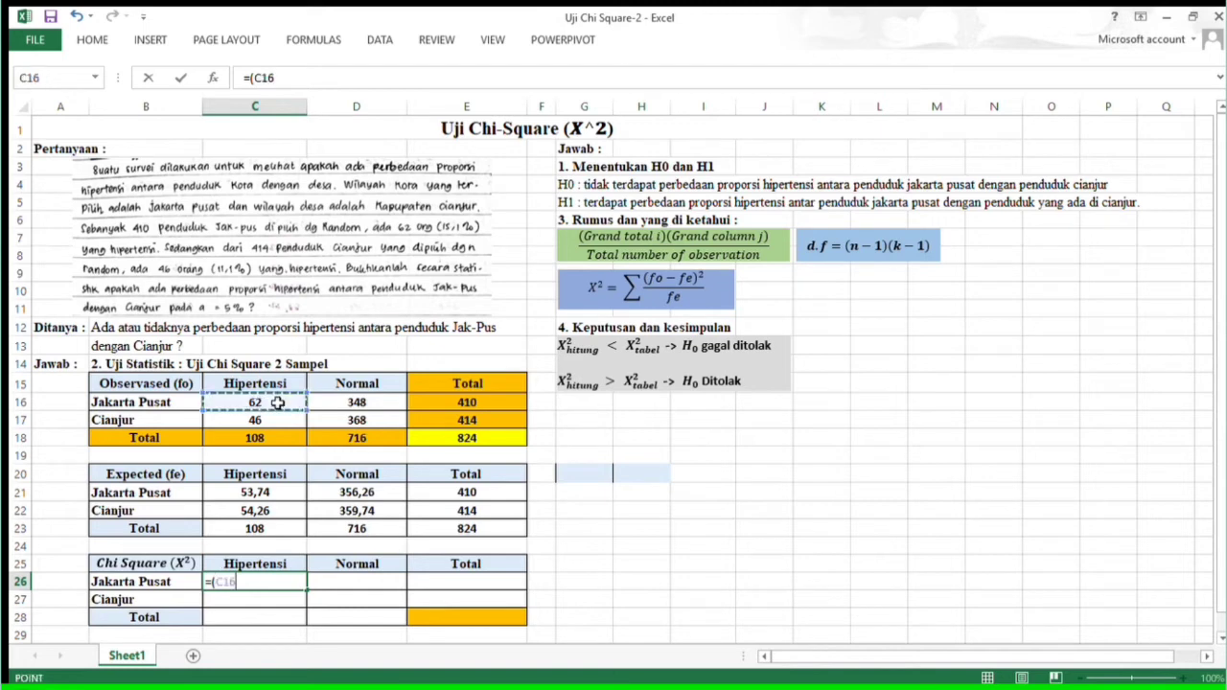
type("-")
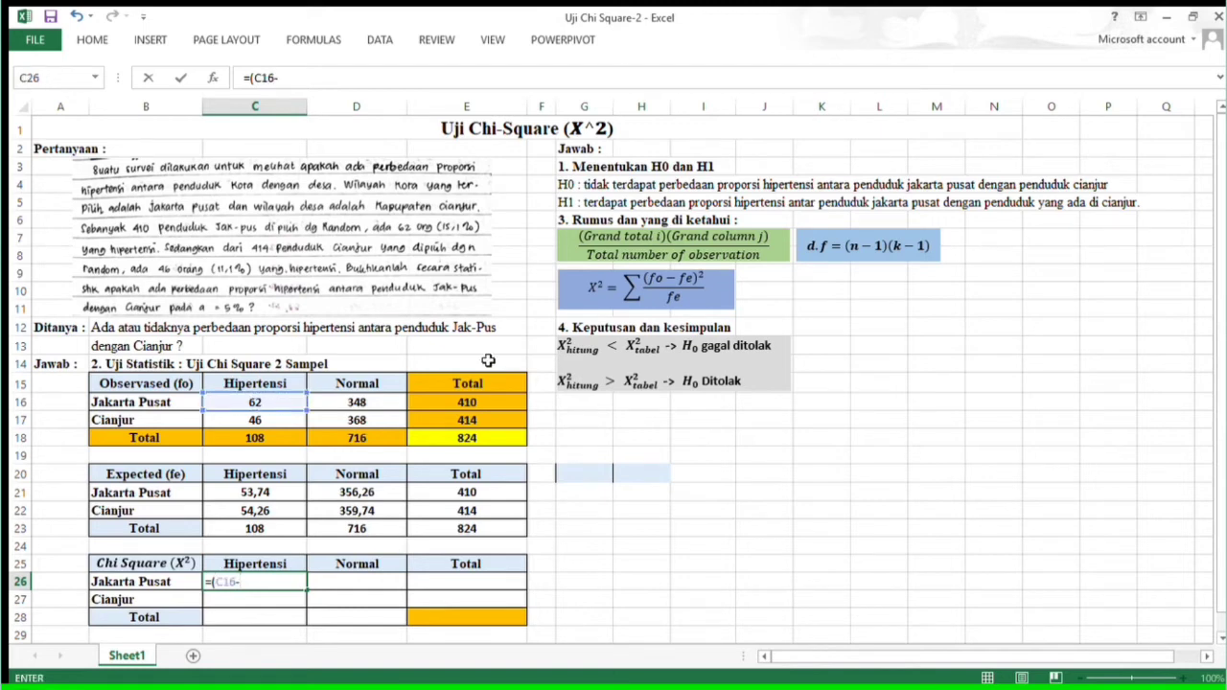
left_click(274, 493)
type(")^2/")
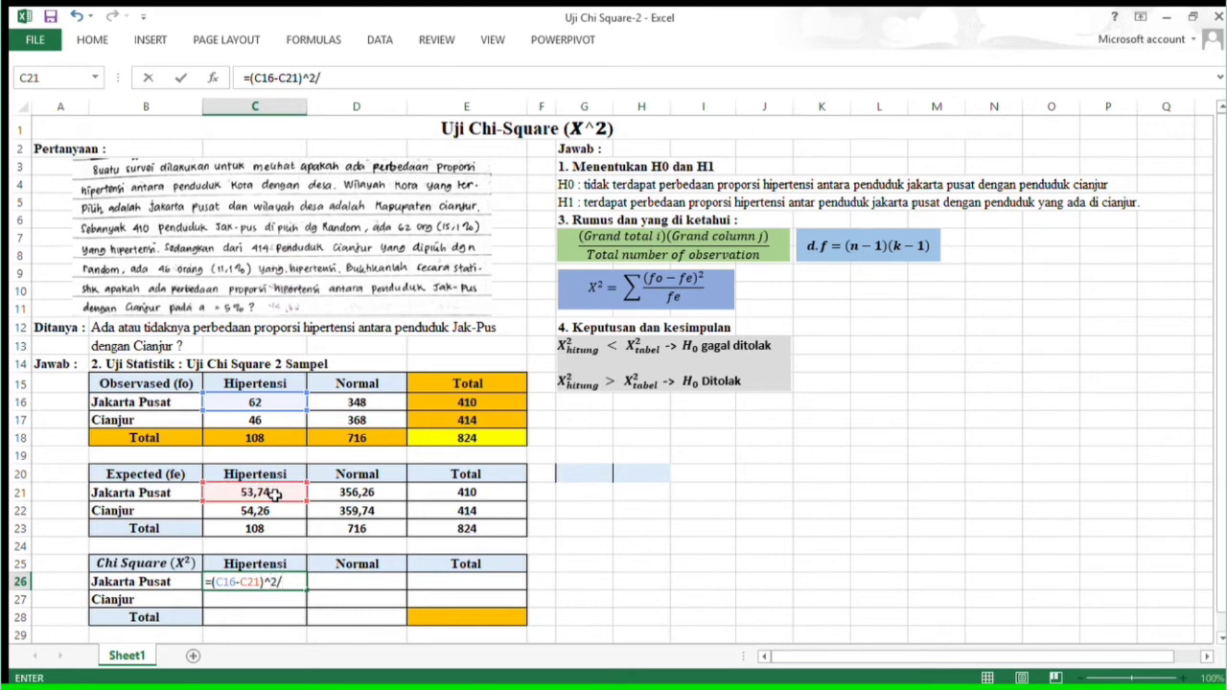
left_click(235, 490)
key("Return")
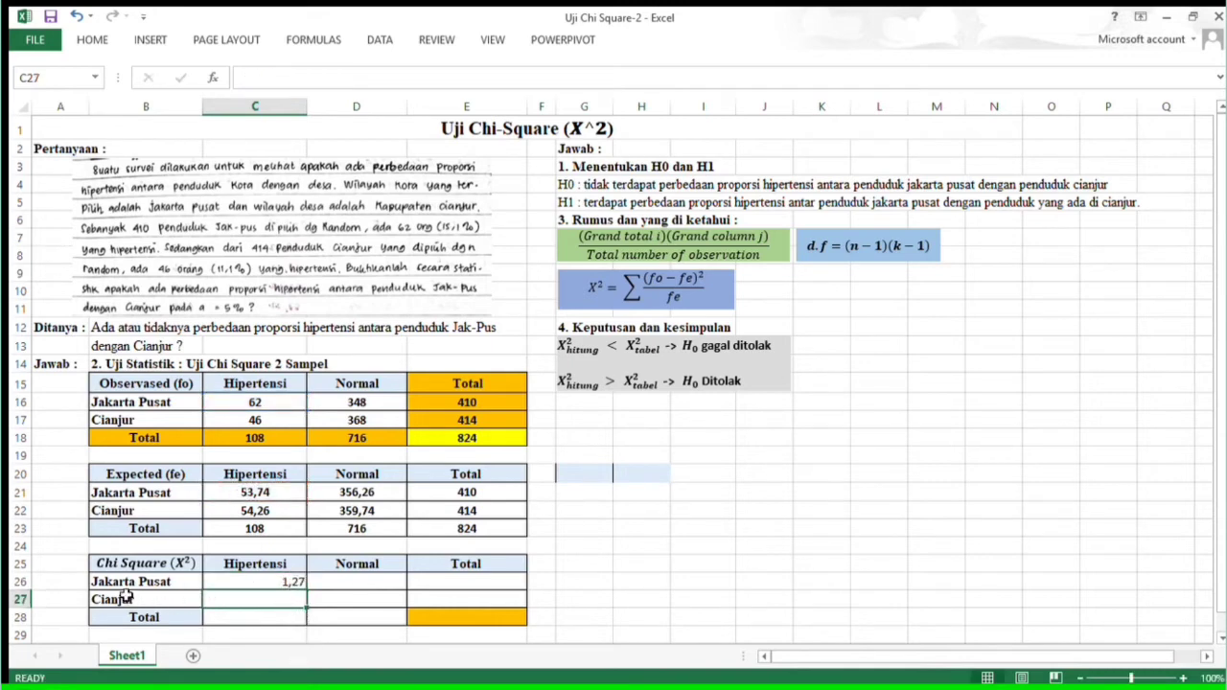
Calculate the Chi Square value for Jakarta Pusat under Normal in D26 with the formula =(D16-D21)^2/D21.
left_click(342, 588)
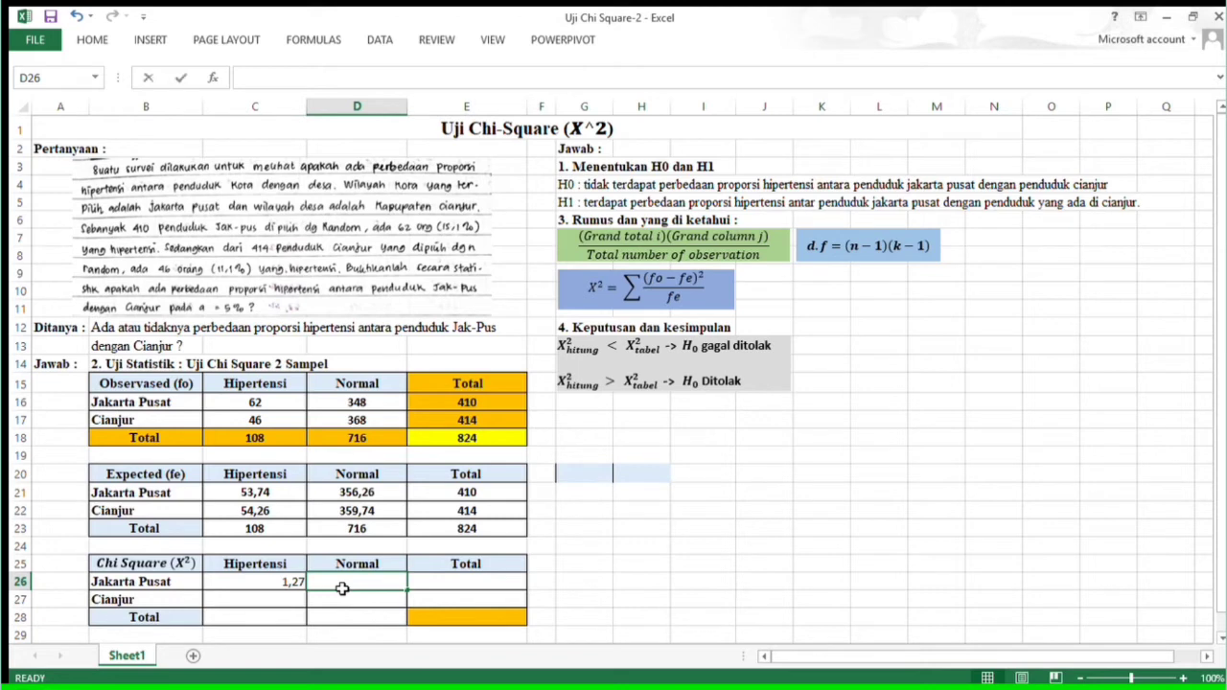
type("=(")
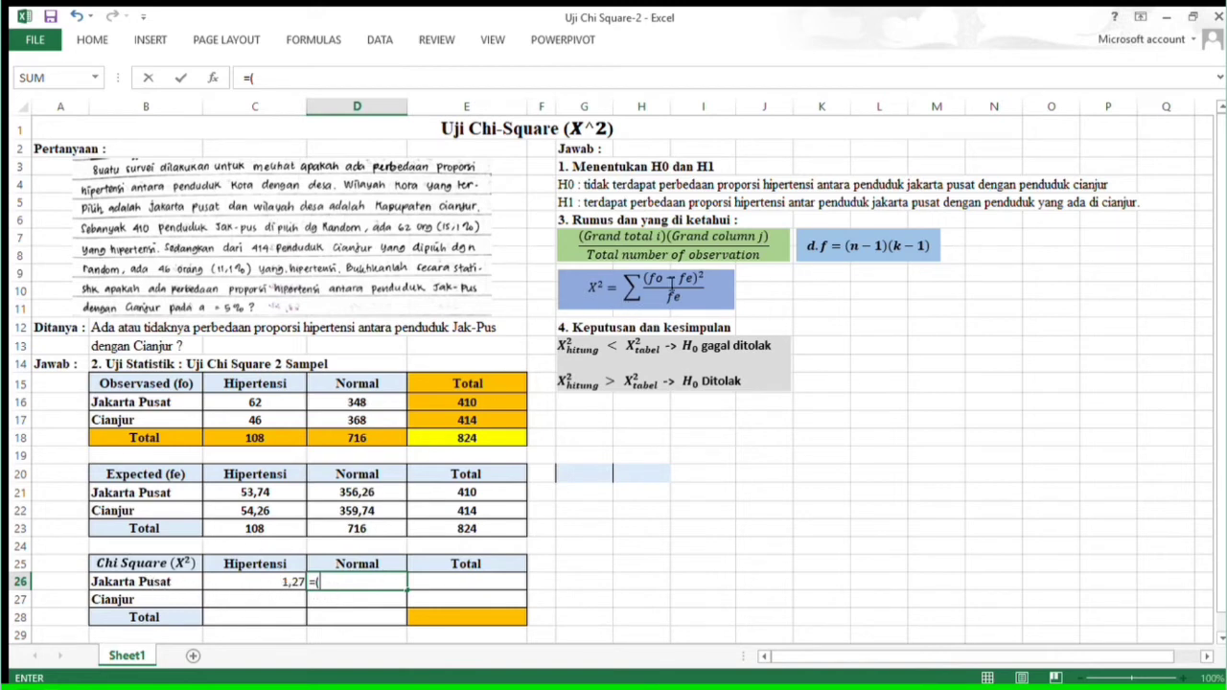
left_click(361, 406)
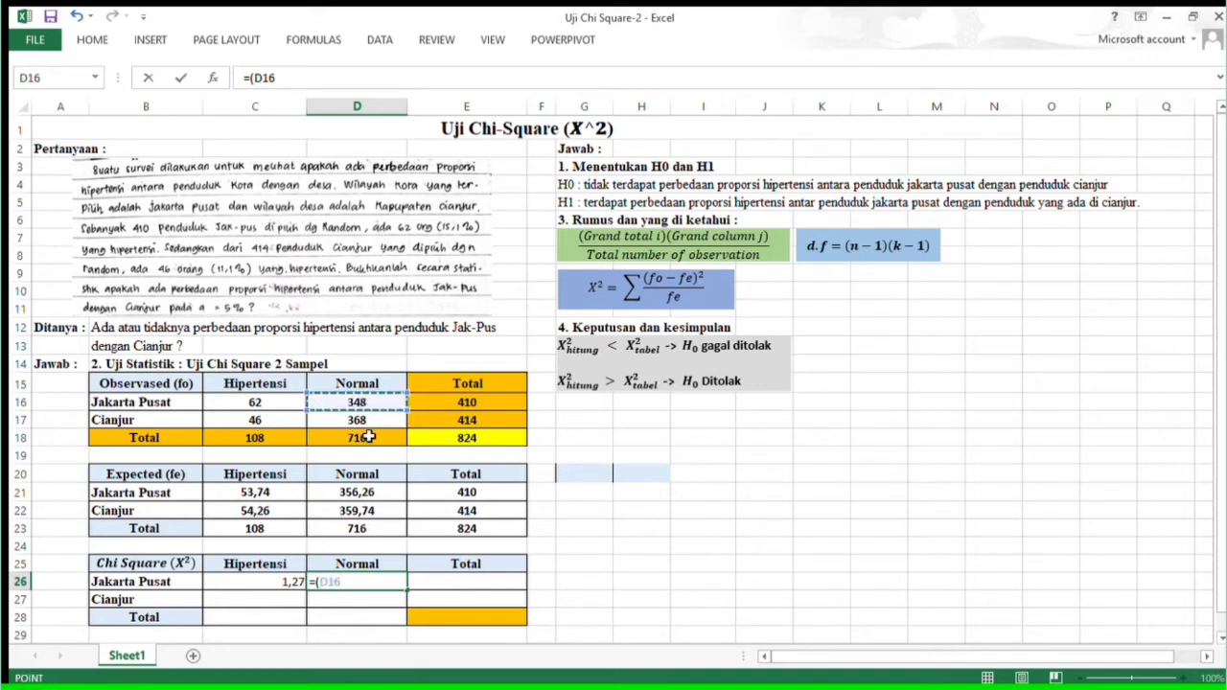
type("-")
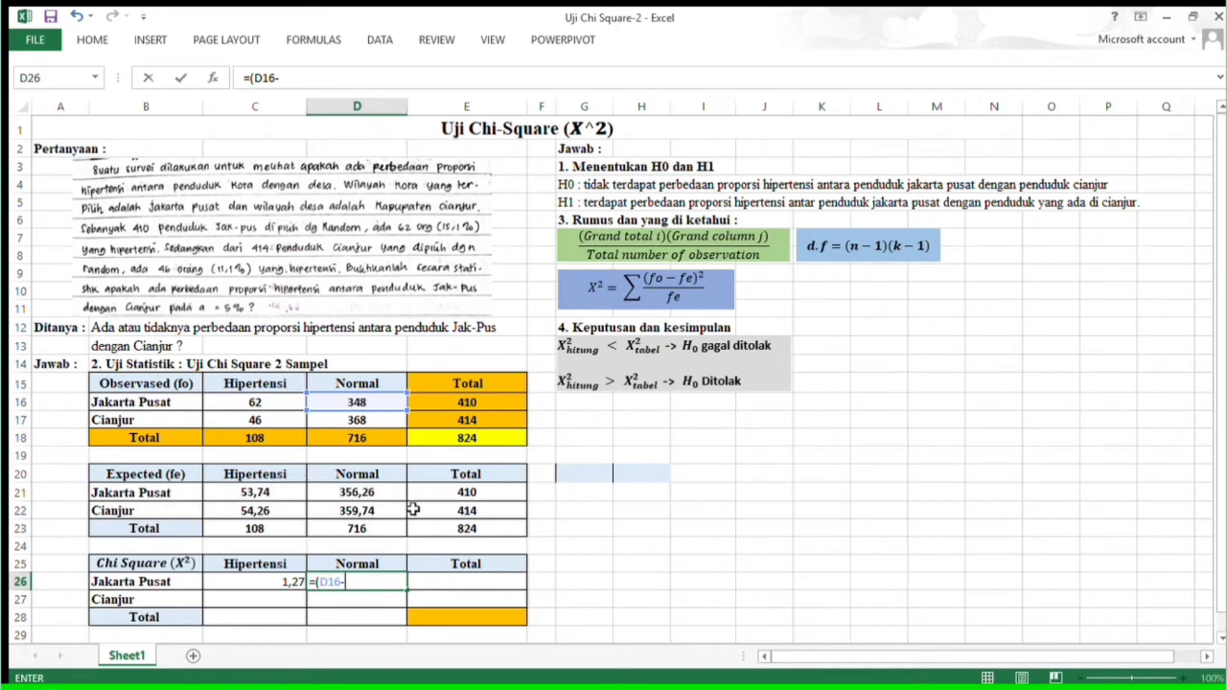
left_click(344, 492)
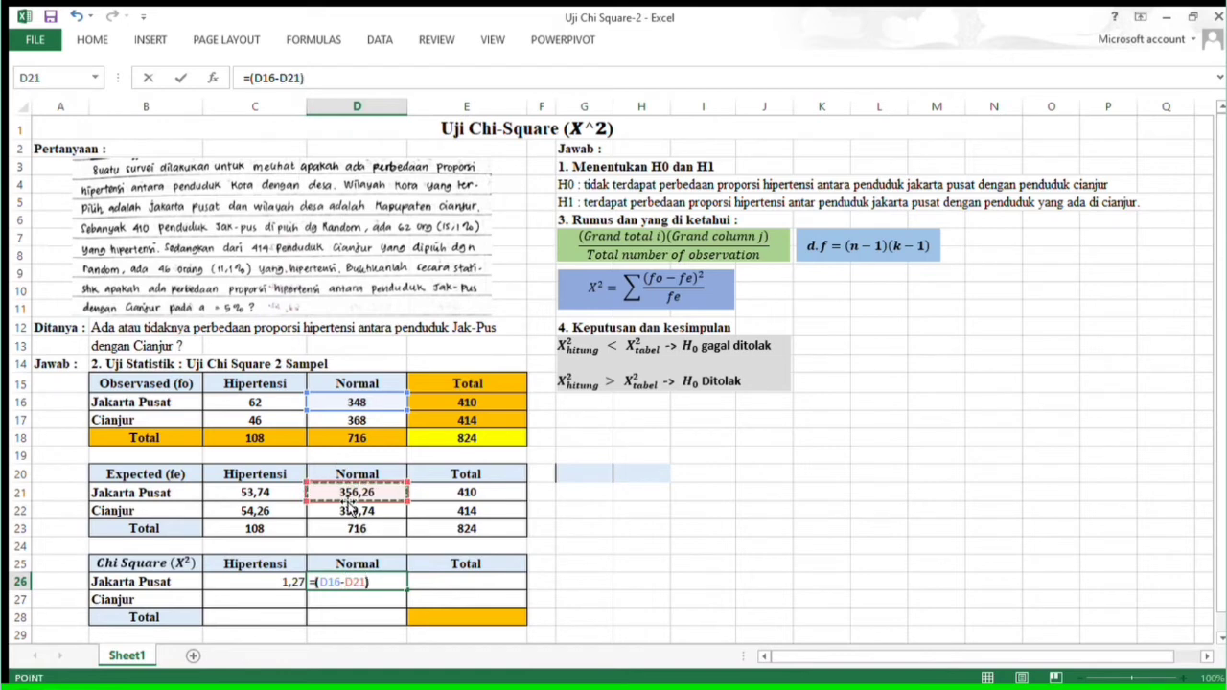
type(")")
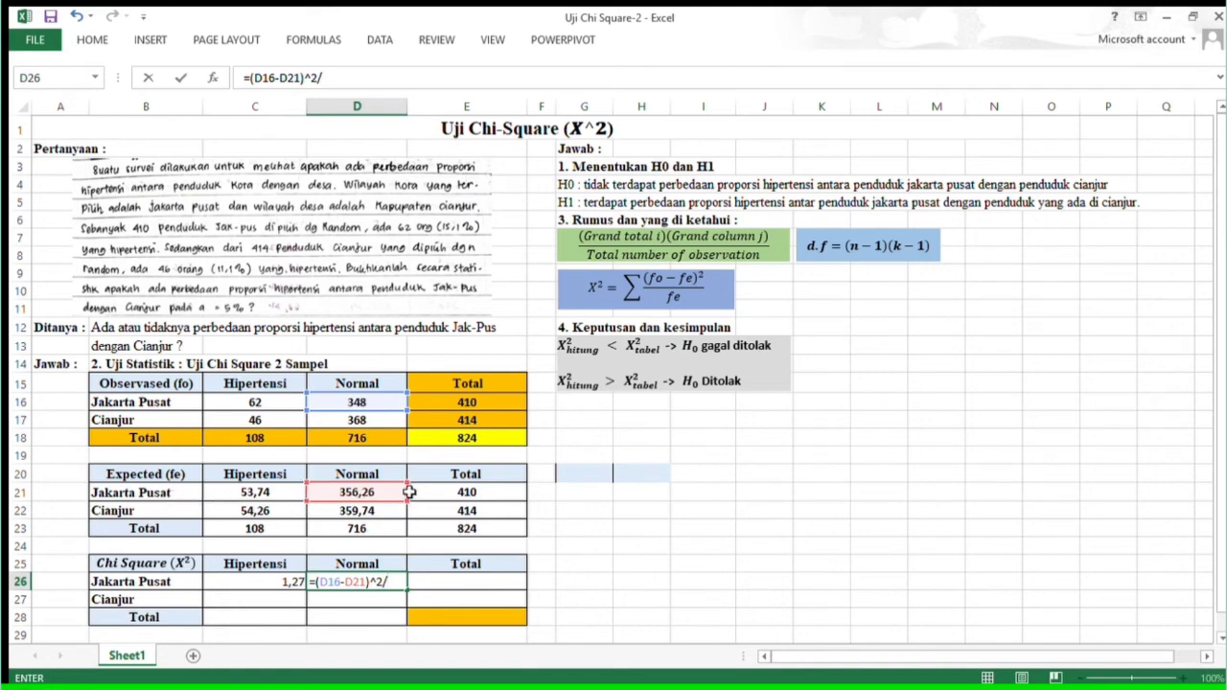
left_click(360, 494)
key("Return")
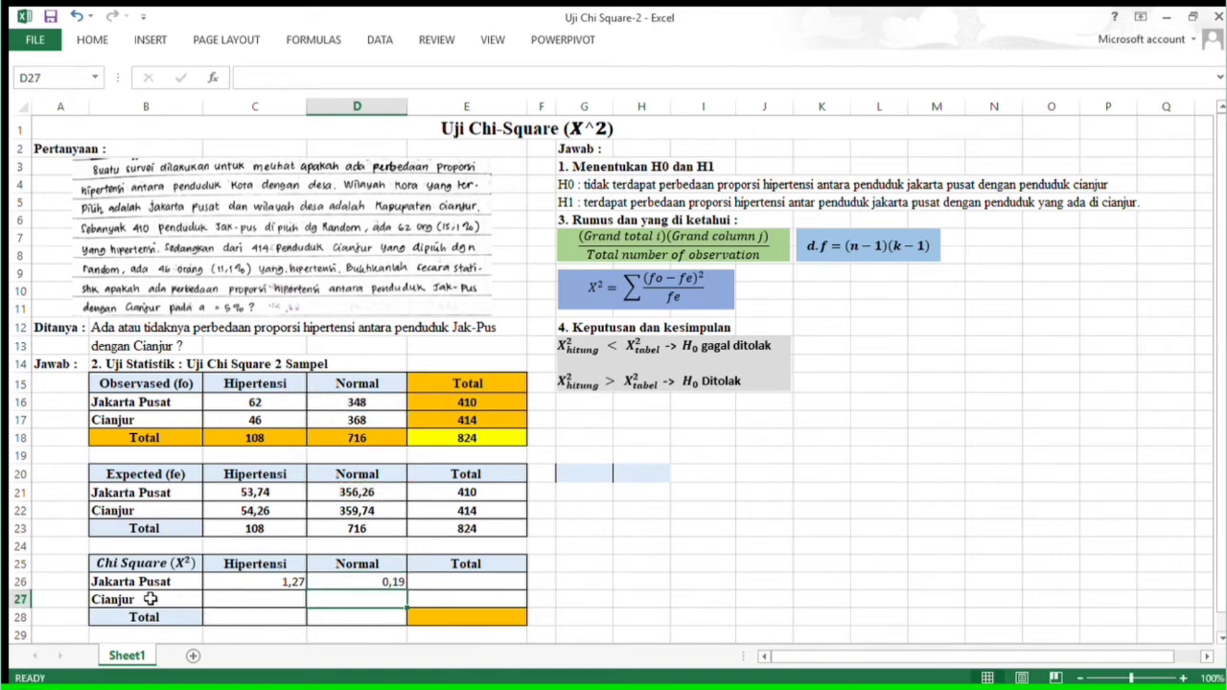
Calculate the Chi Square value for Cianjur under Hipertensi in C27 with the formula =(C17-C22)^2/C22.
left_click(234, 603)
type("=(")
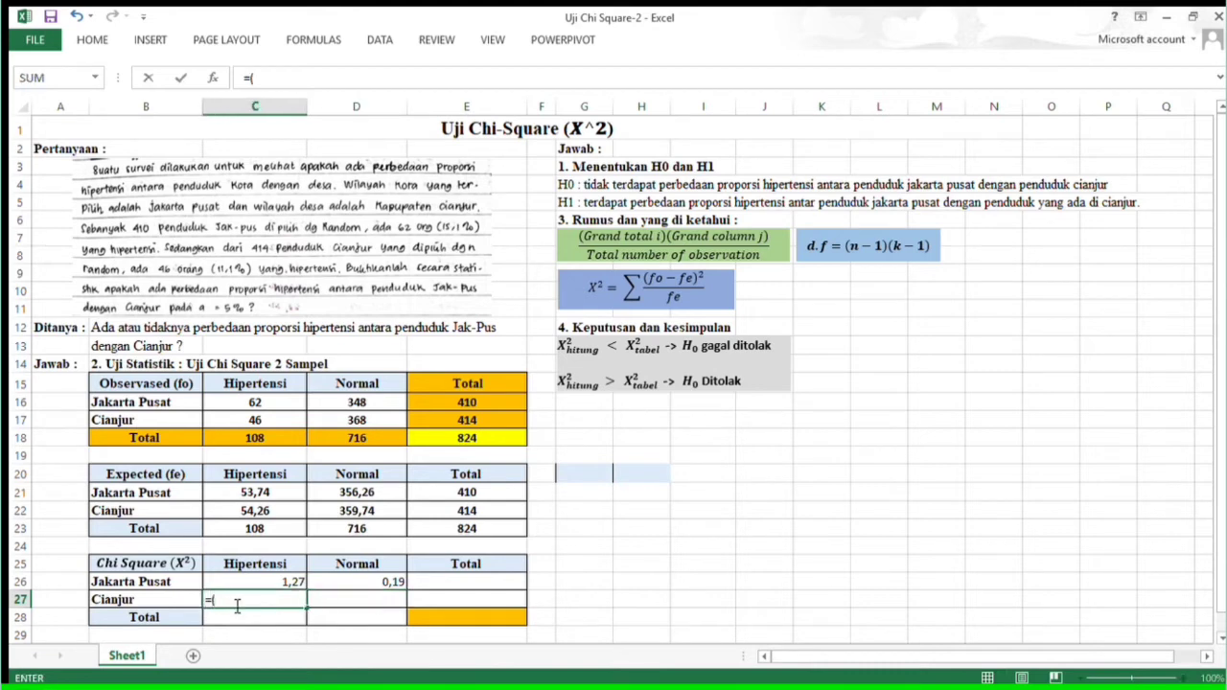
left_click(244, 420)
type("-")
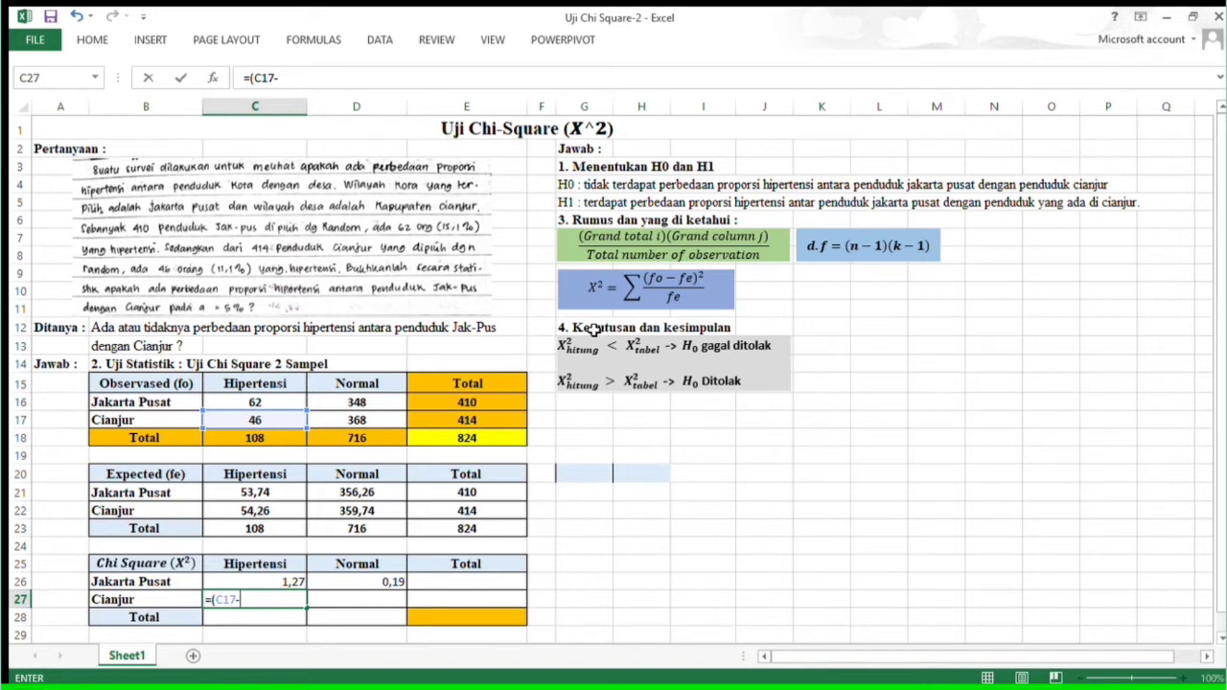
left_click(254, 513)
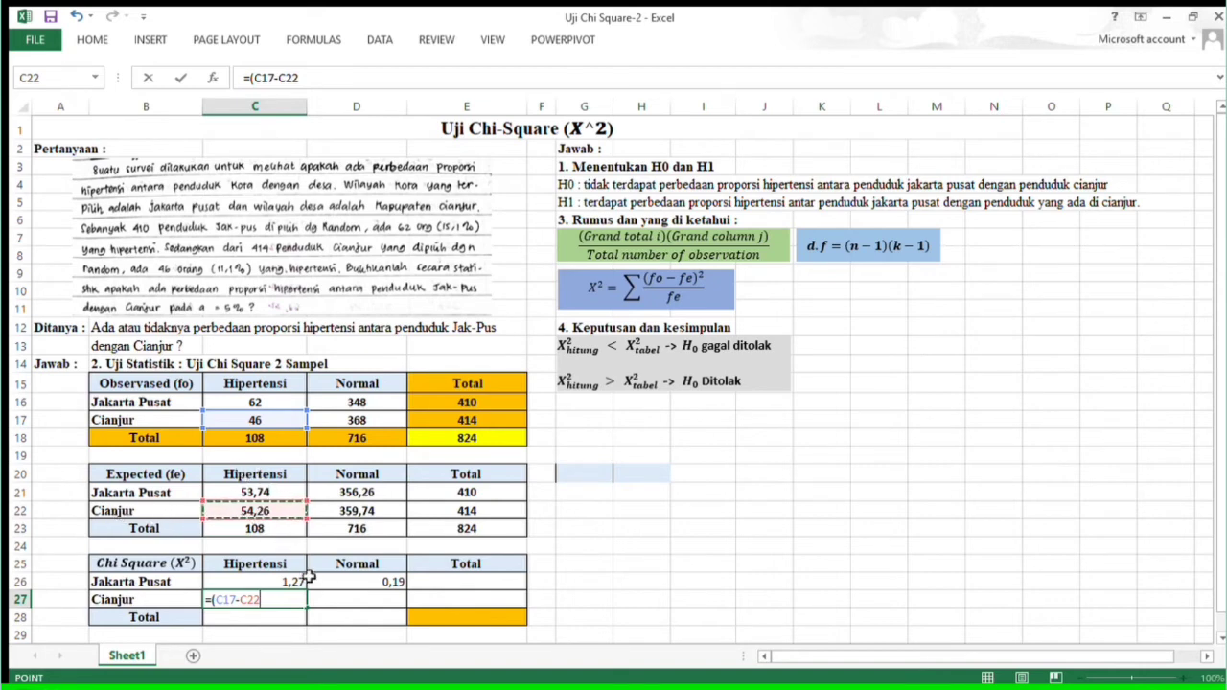
type(")^2/")
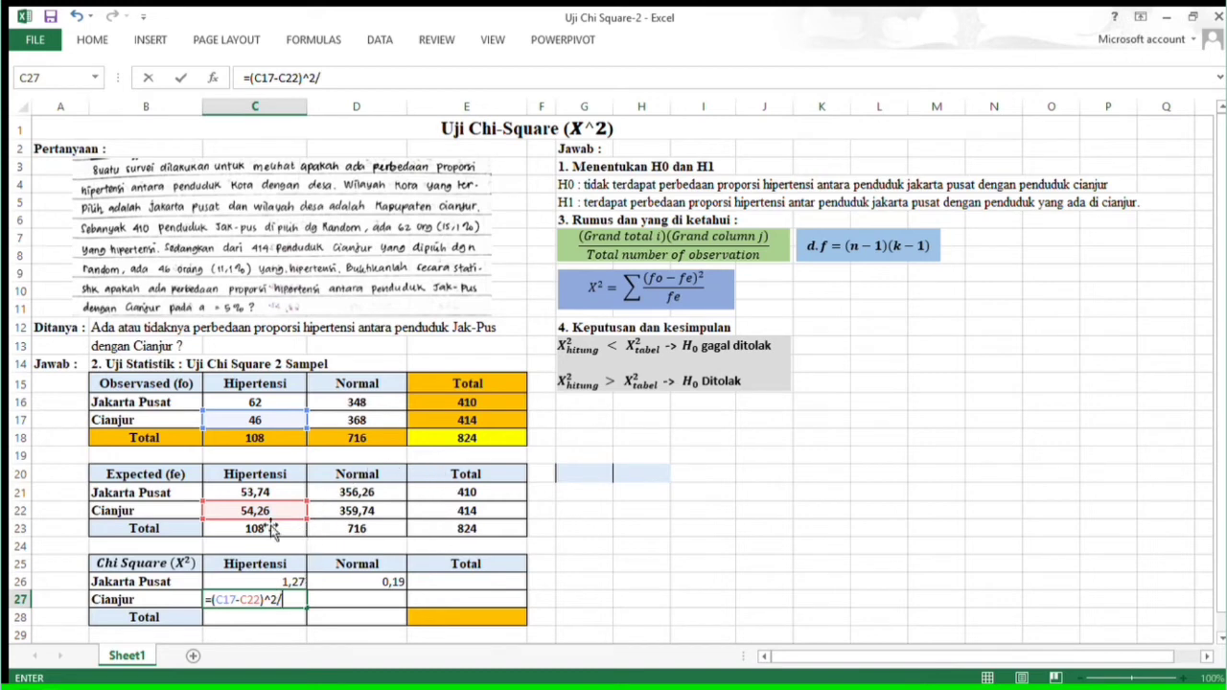
left_click(242, 511)
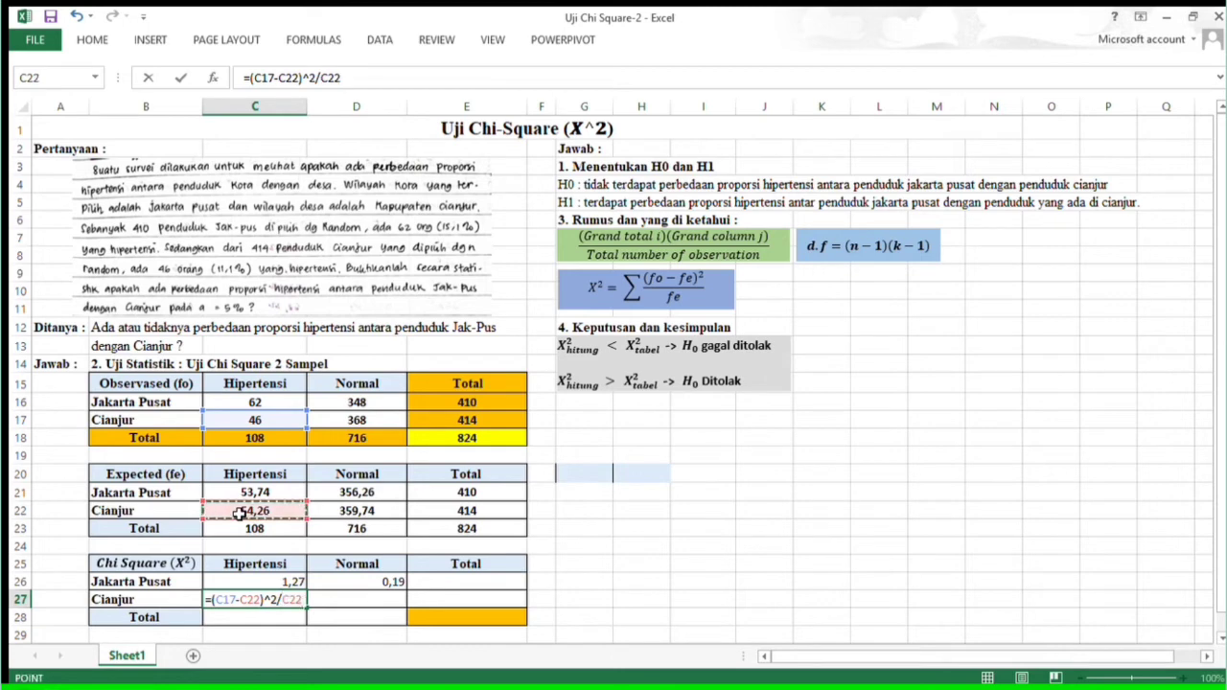
key("Return")
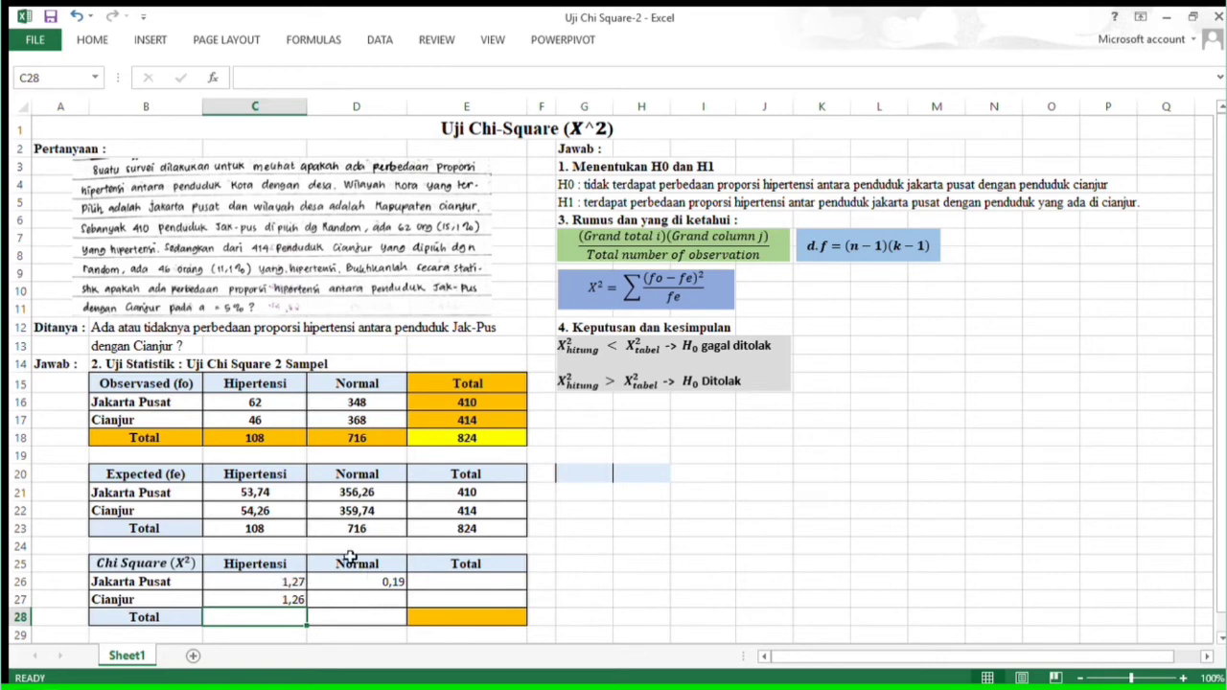
Calculate the Chi Square value for Cianjur under Normal in D27 with the formula =(D17-D22)^2/D22.
left_click(381, 604)
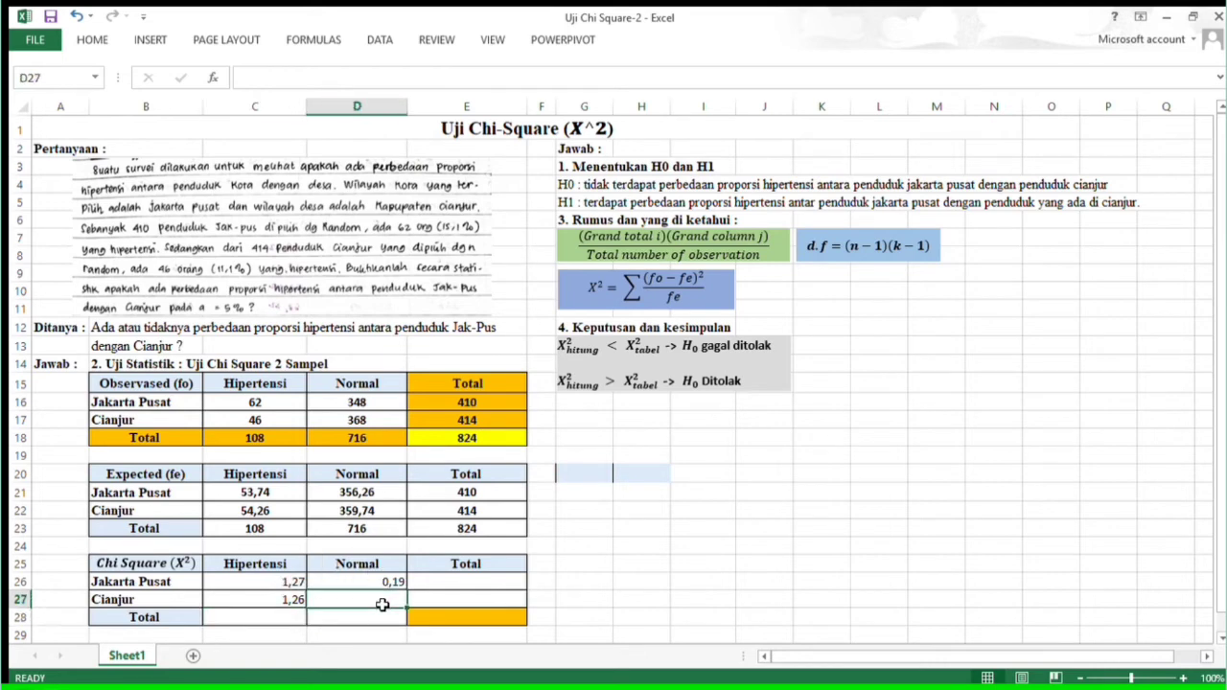
type("=(")
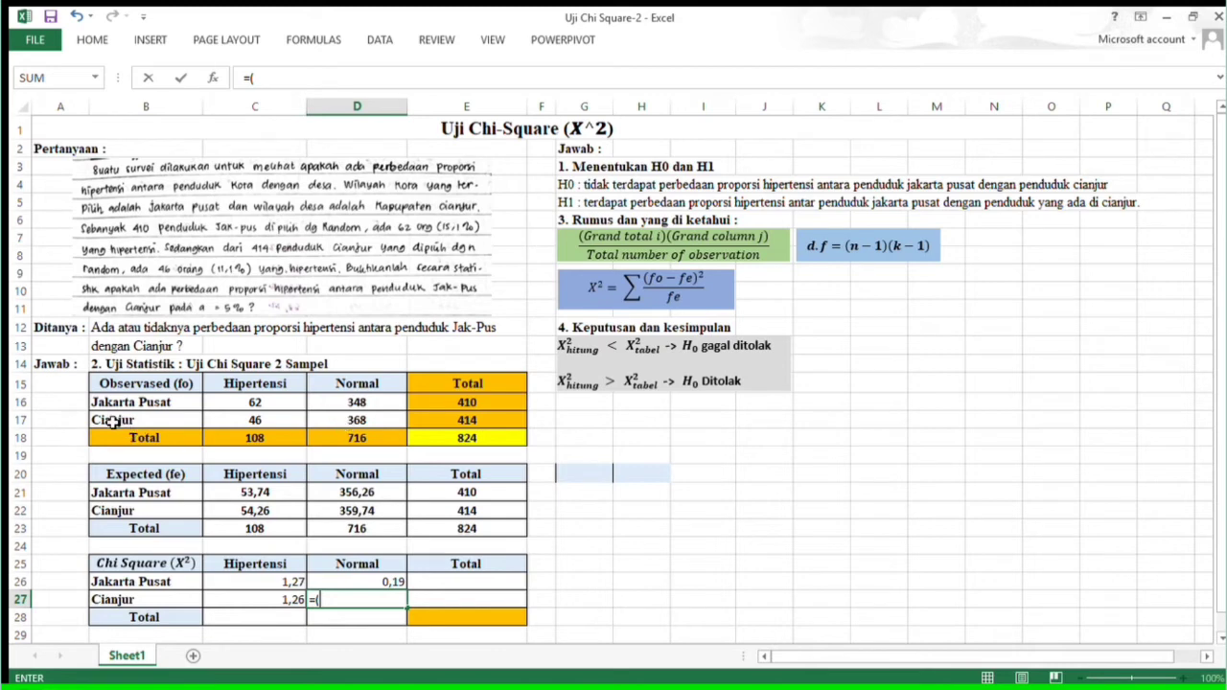
left_click(351, 426)
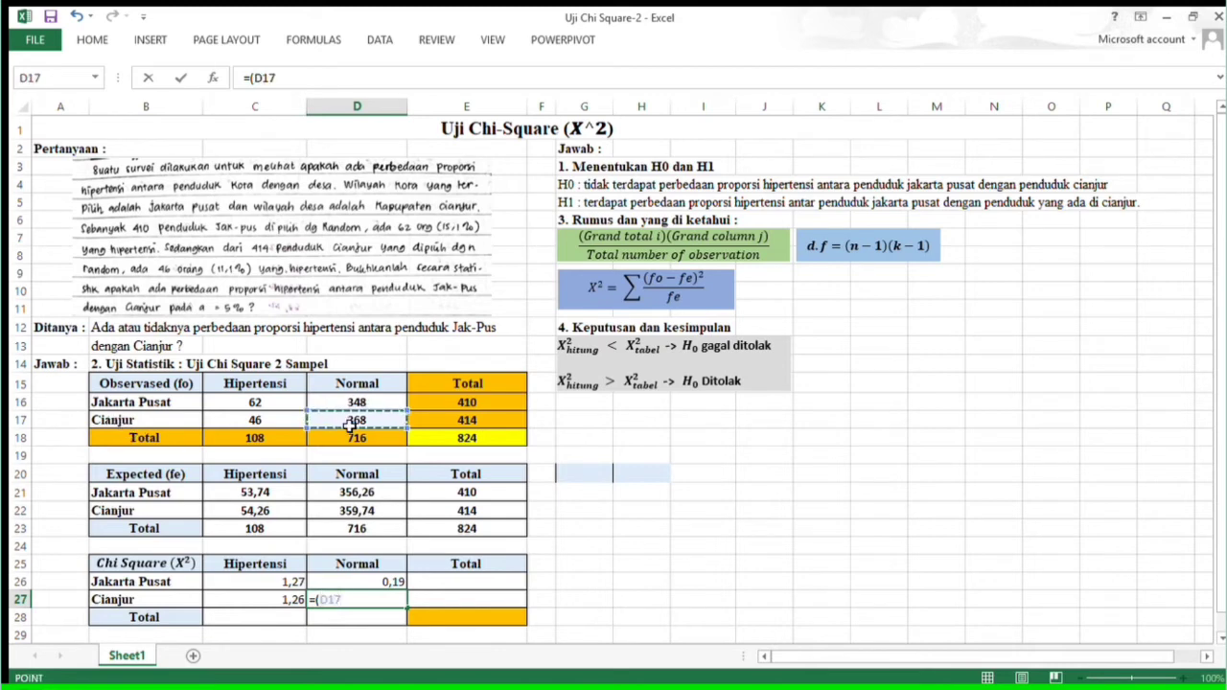
type("-")
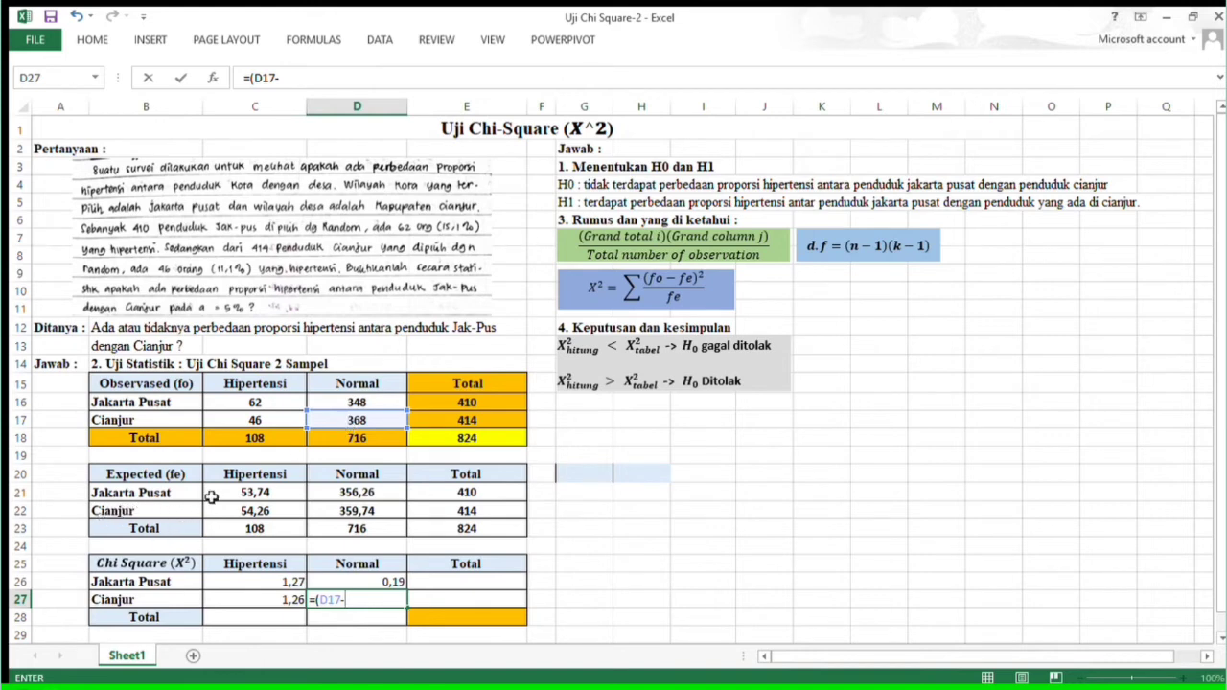
left_click(358, 510)
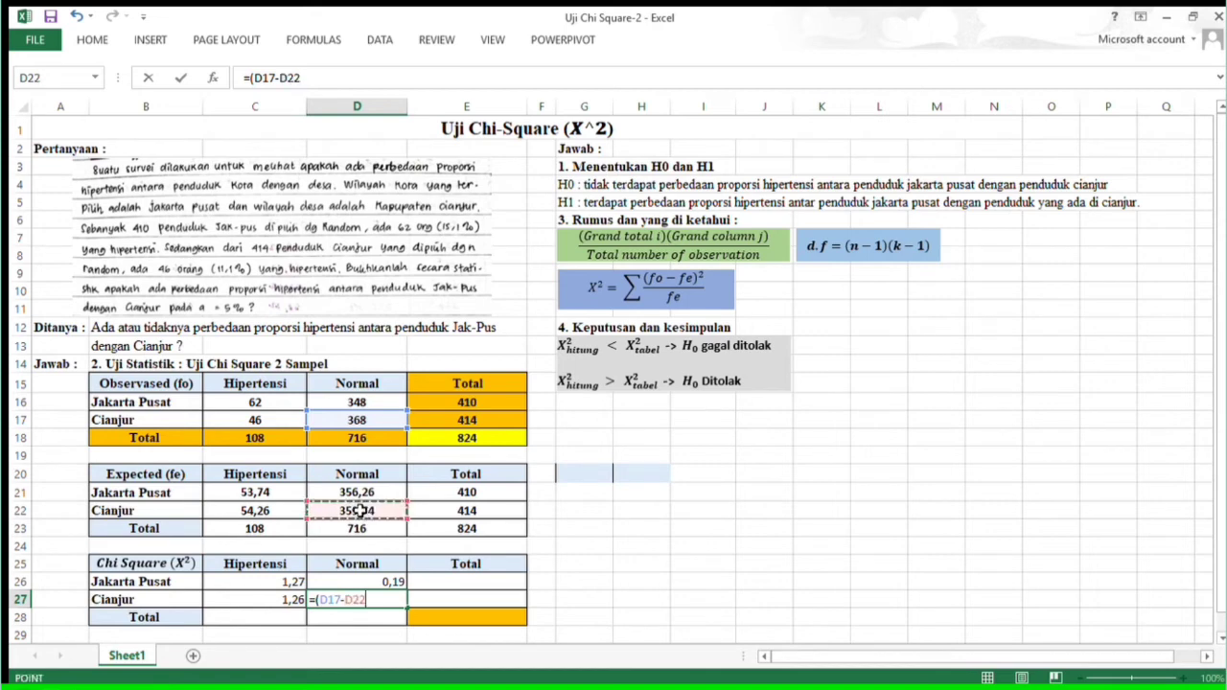
type(")^")
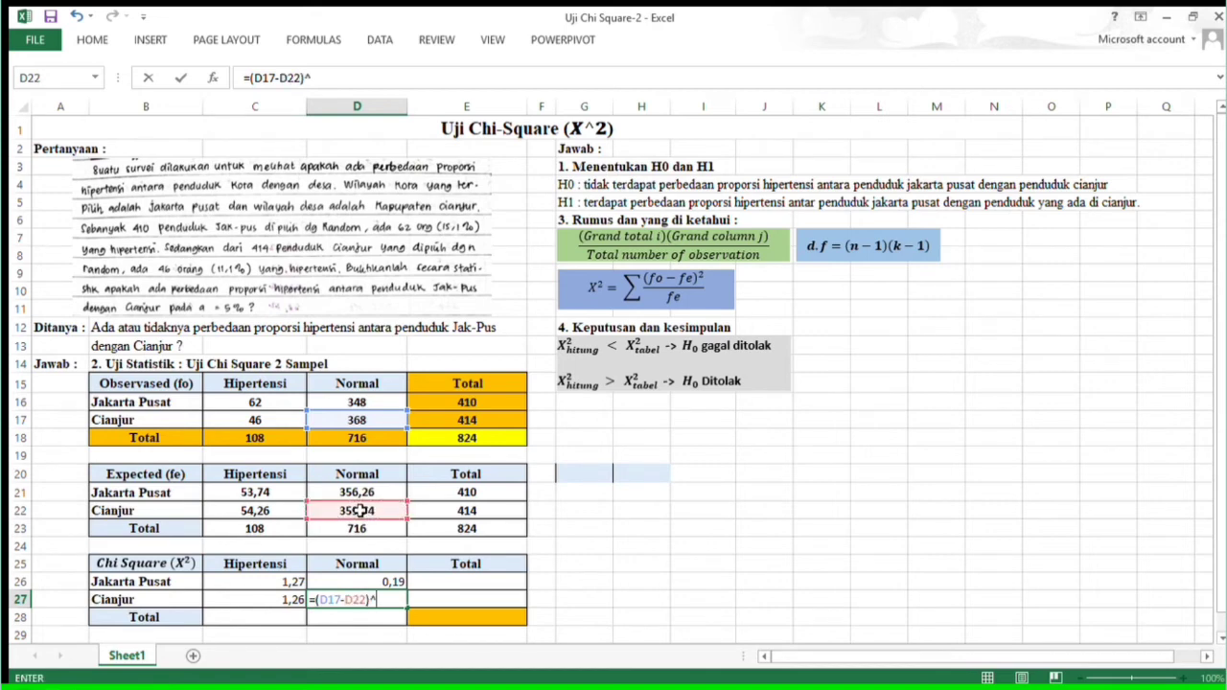
type("2/")
left_click(364, 512)
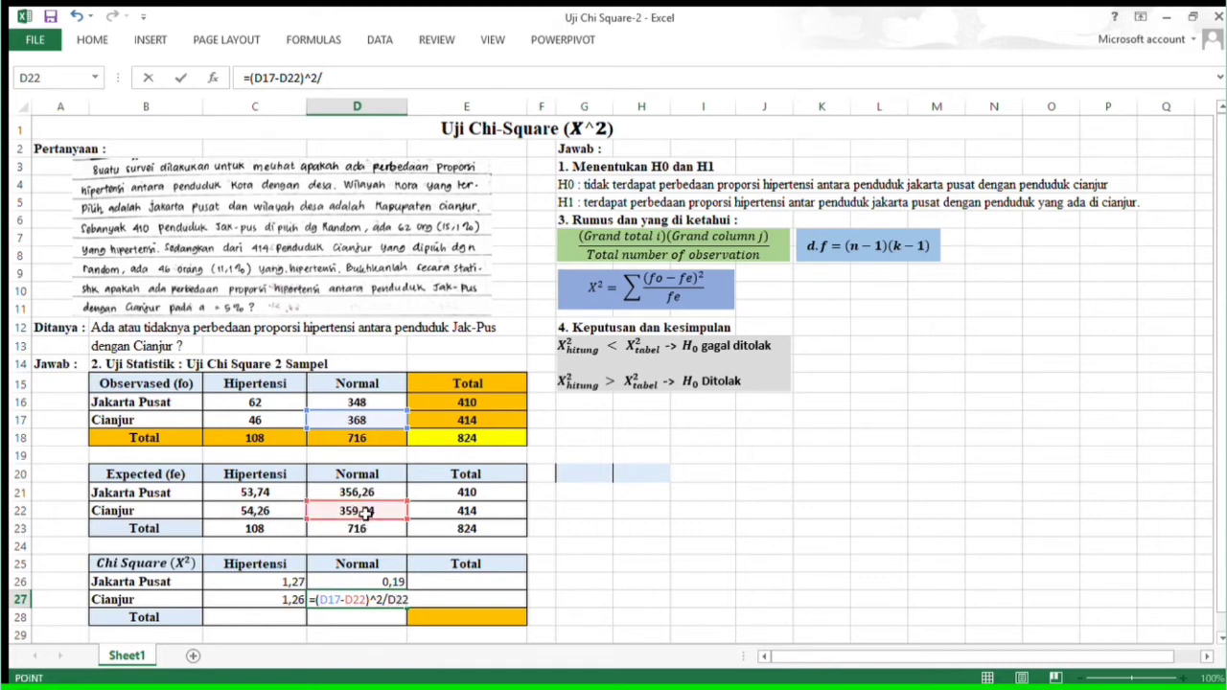
key("Return")
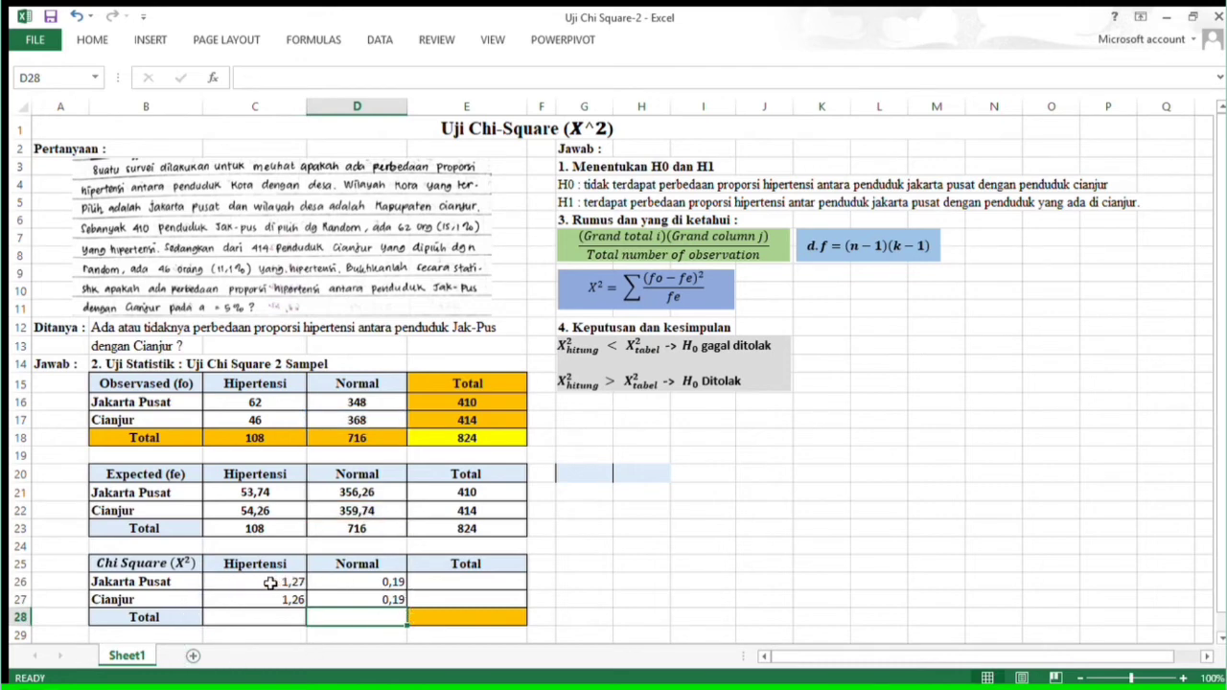
Sum the Chi Square values of the Jakarta Pusat and Cianjur rows into their Total cells E26 and E27.
left_click_drag(275, 581, 482, 581)
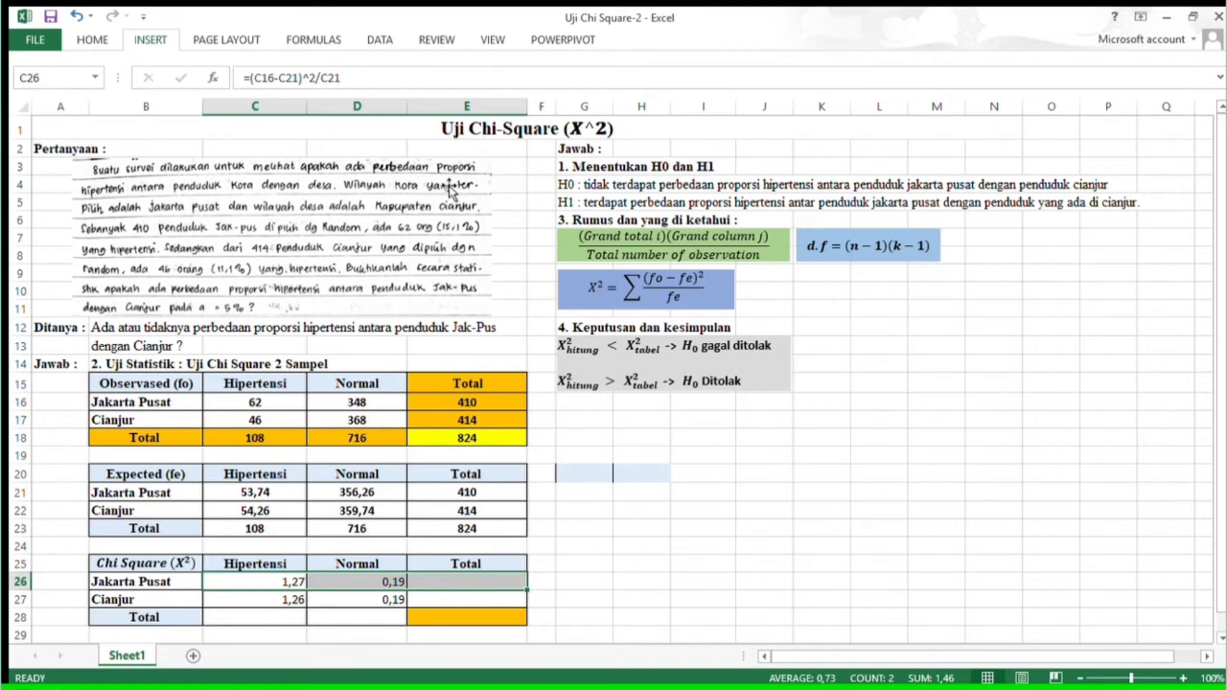
left_click(88, 42)
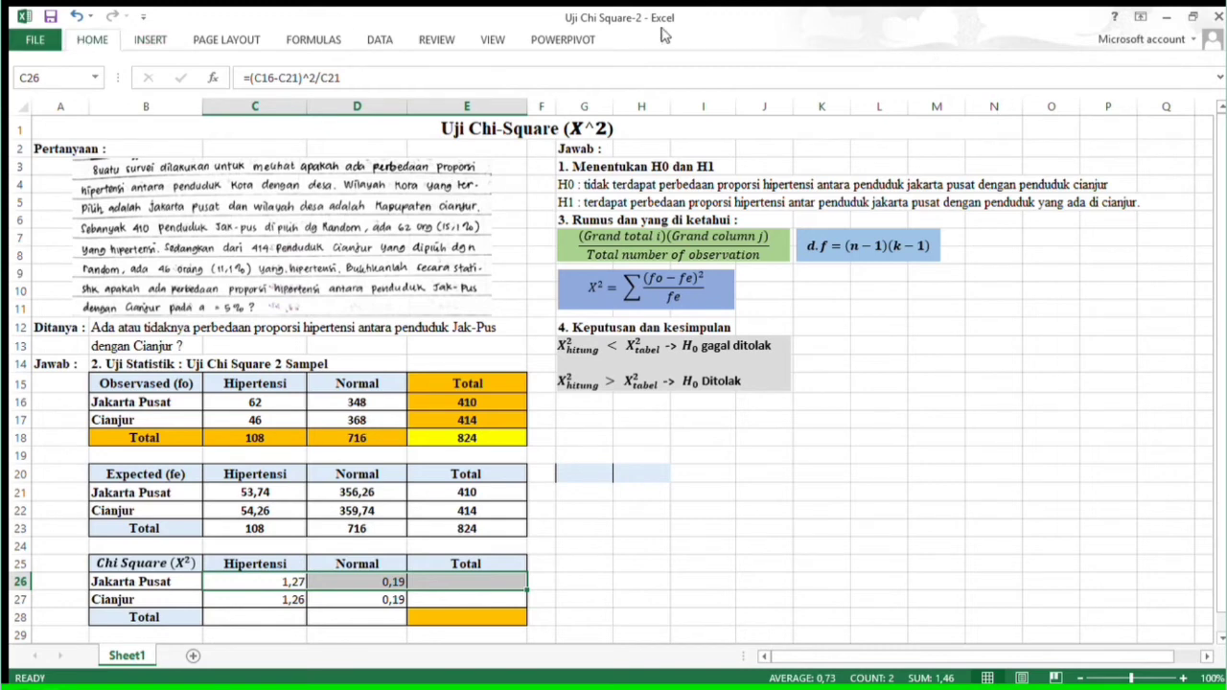
key("alt+equal")
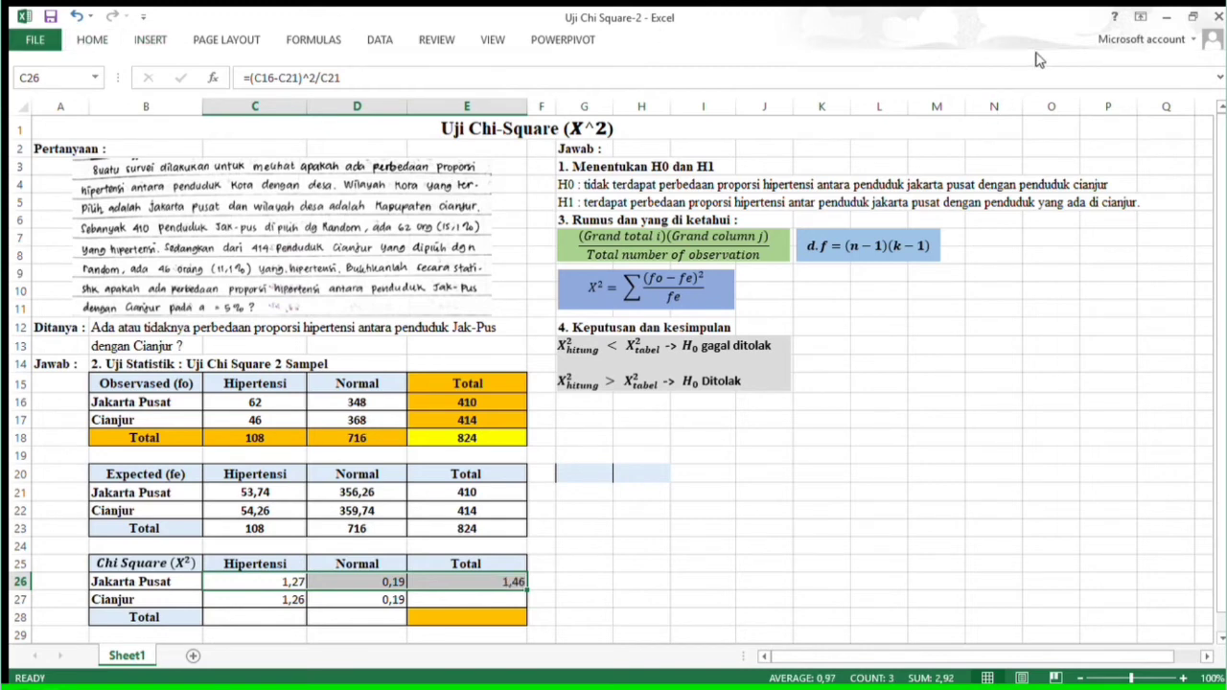
left_click_drag(233, 606, 451, 607)
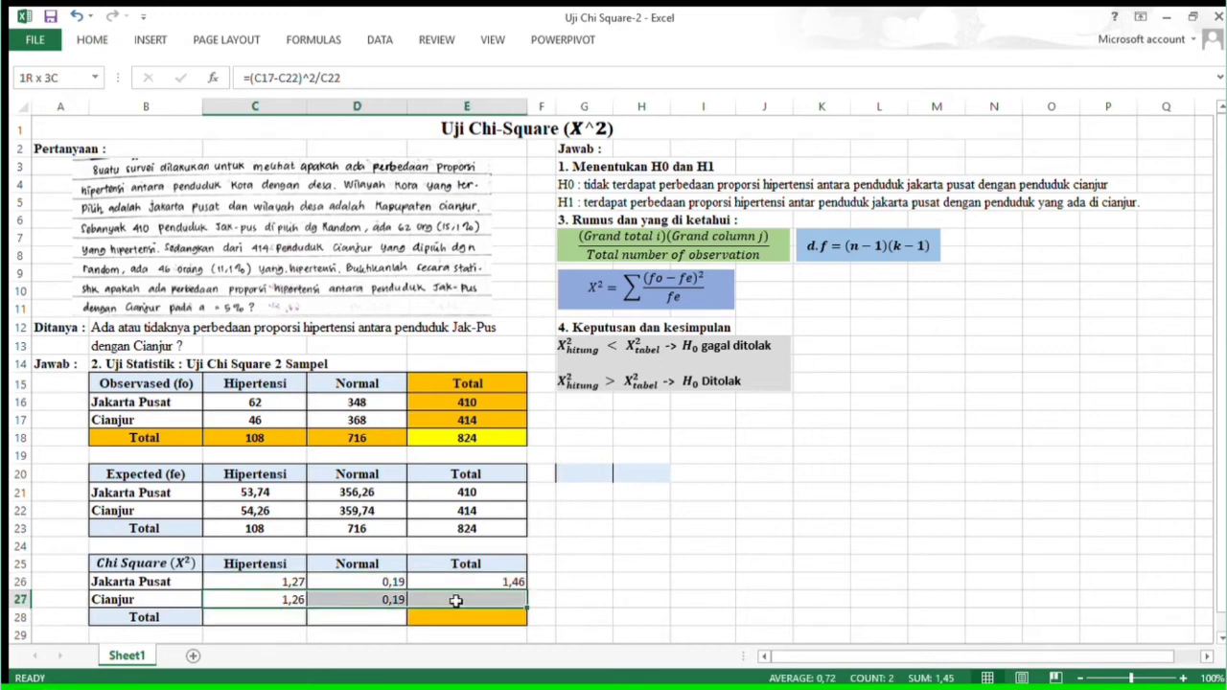
left_click(88, 42)
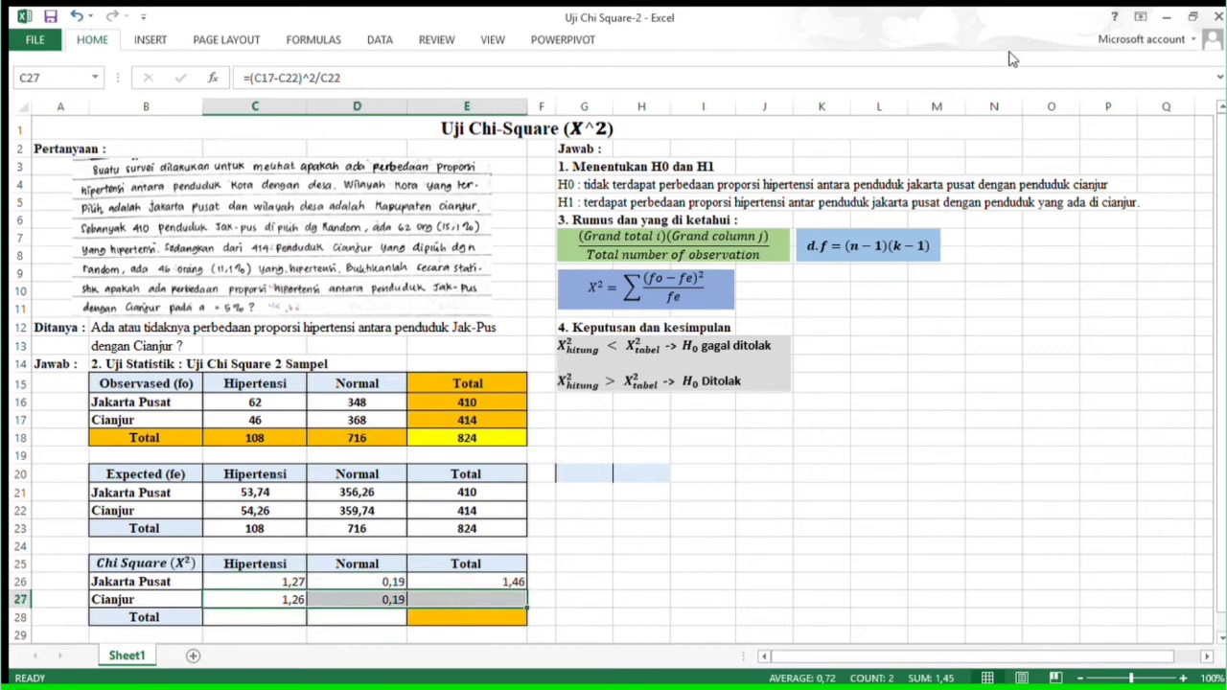
key("alt+equal")
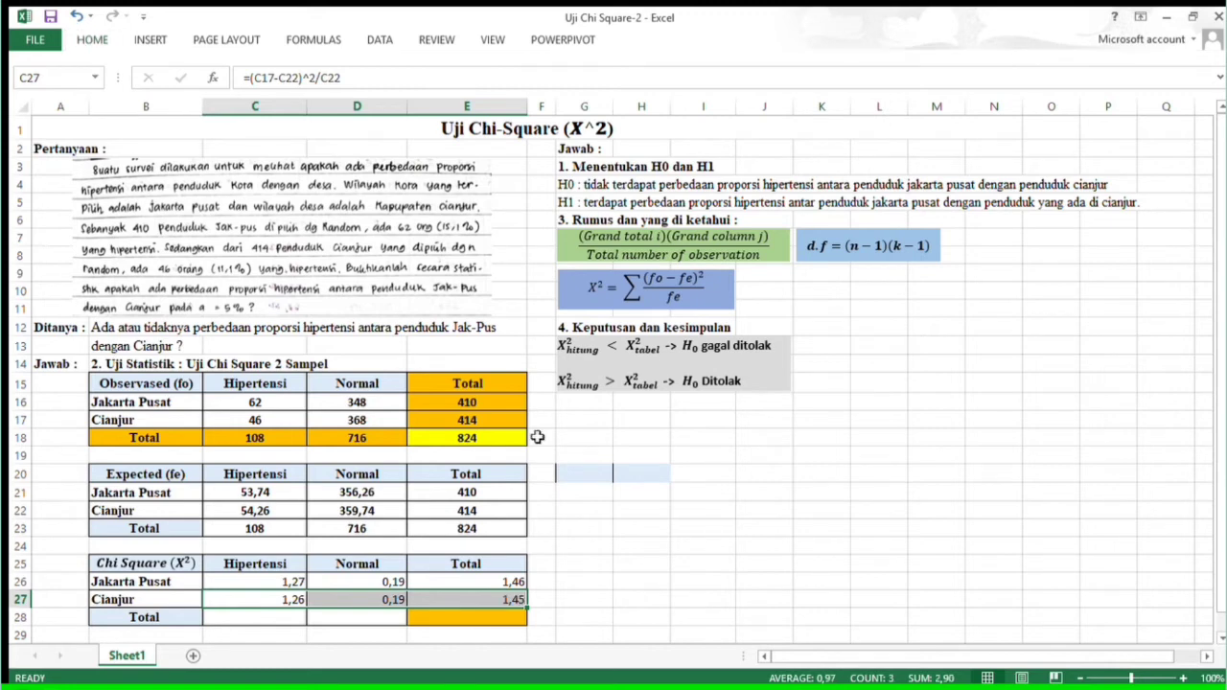
Sum the two Chi Square row totals in E26:E27 into the grand total cell E28.
left_click(459, 582)
left_click_drag(459, 581, 460, 621)
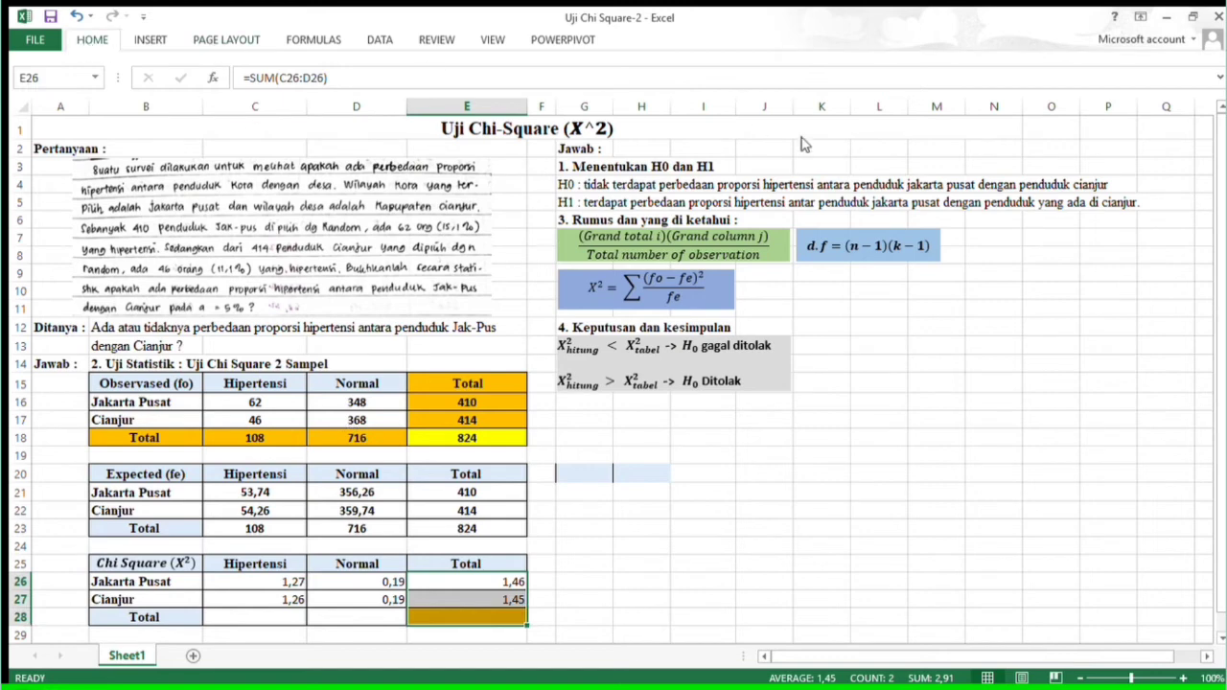
key("alt+equal")
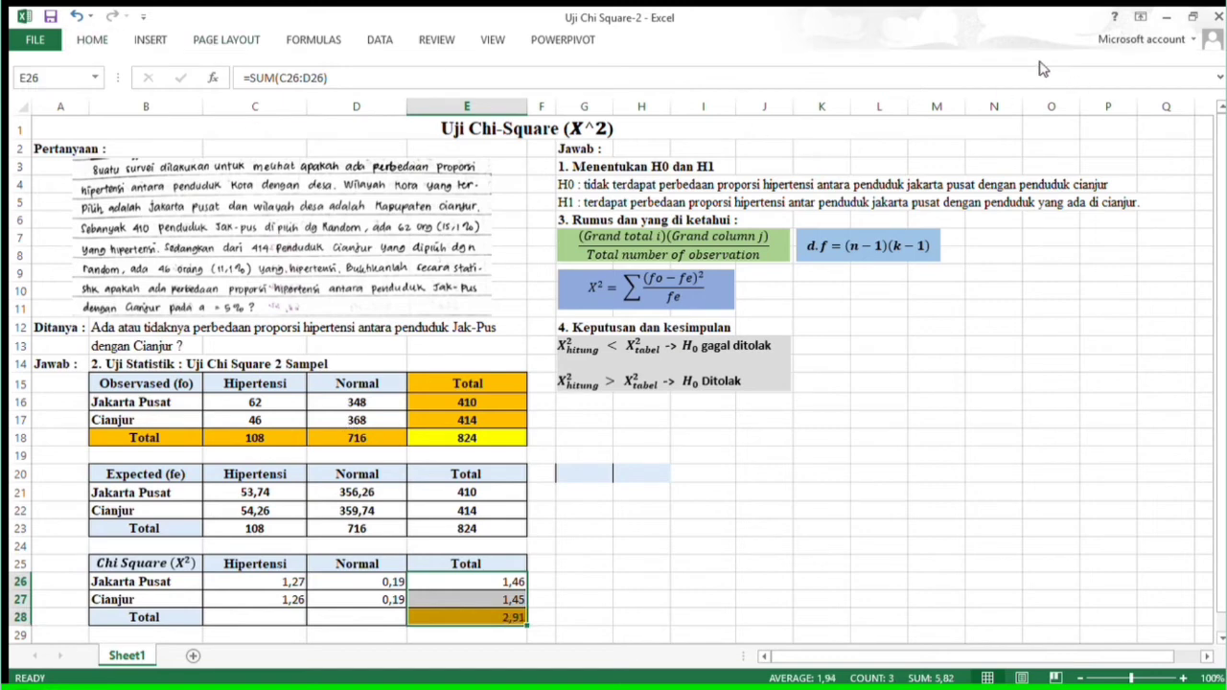
left_click(546, 604)
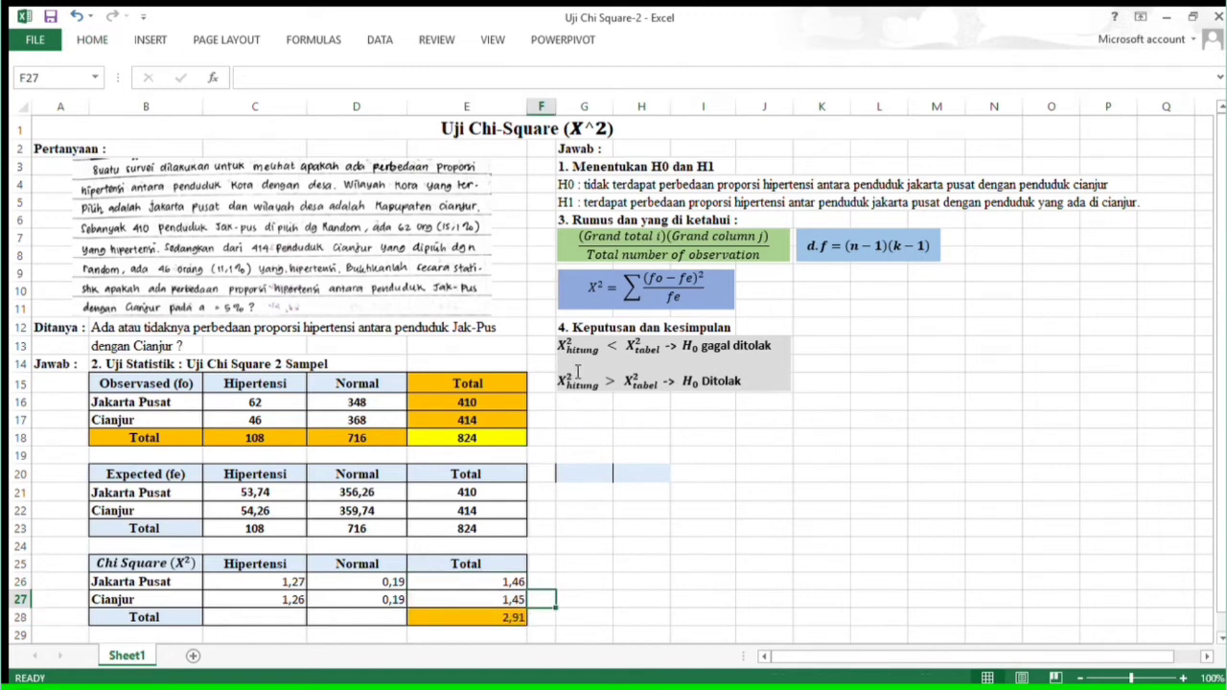
Enter the note "x^2 hitungnya sebesar 2,91" in G17 below the decision rules.
left_click(578, 428)
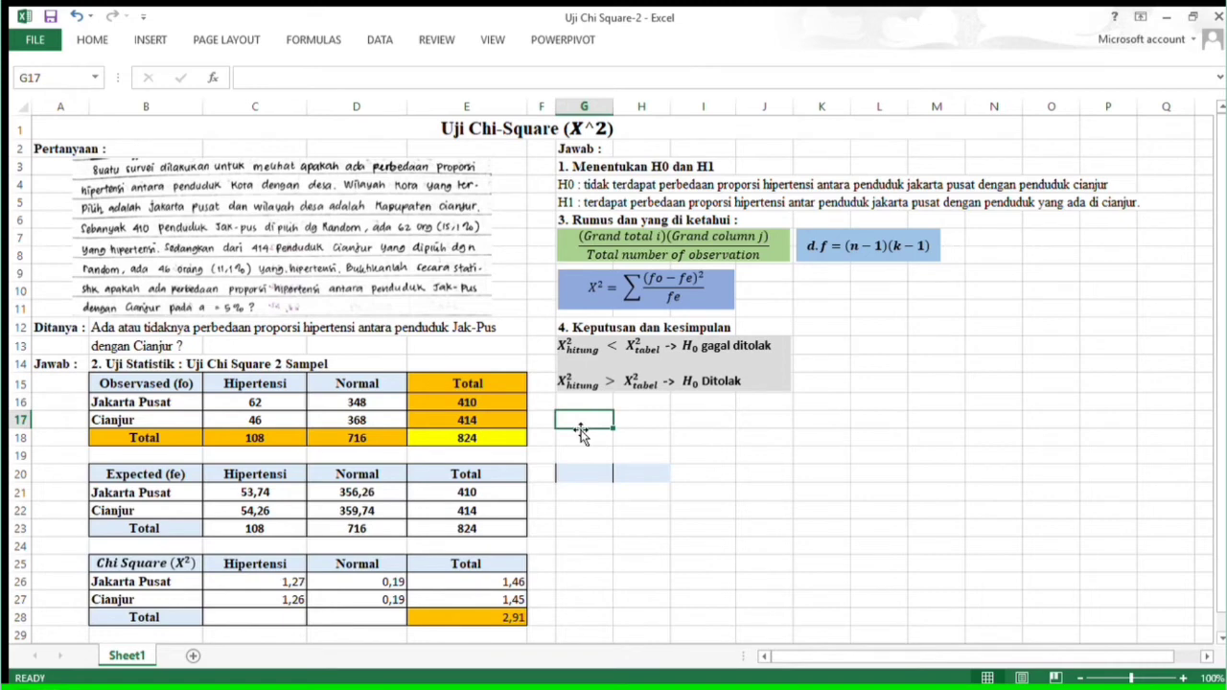
type("x")
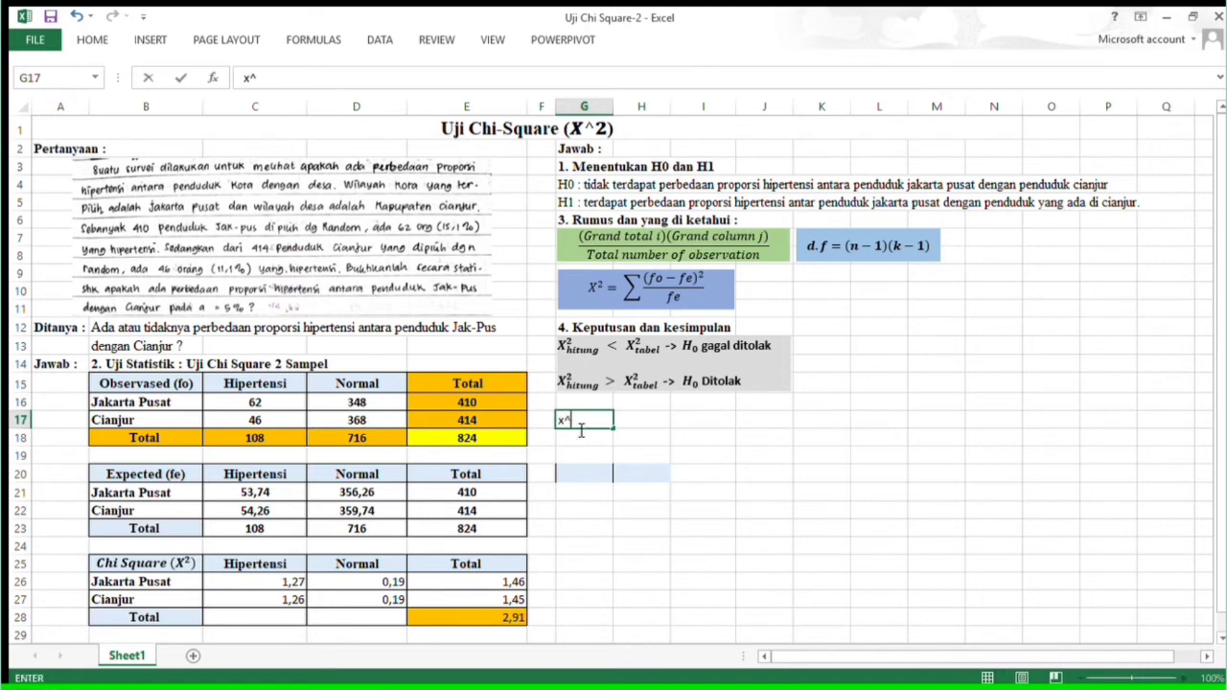
type("^2 hitungnya sebe")
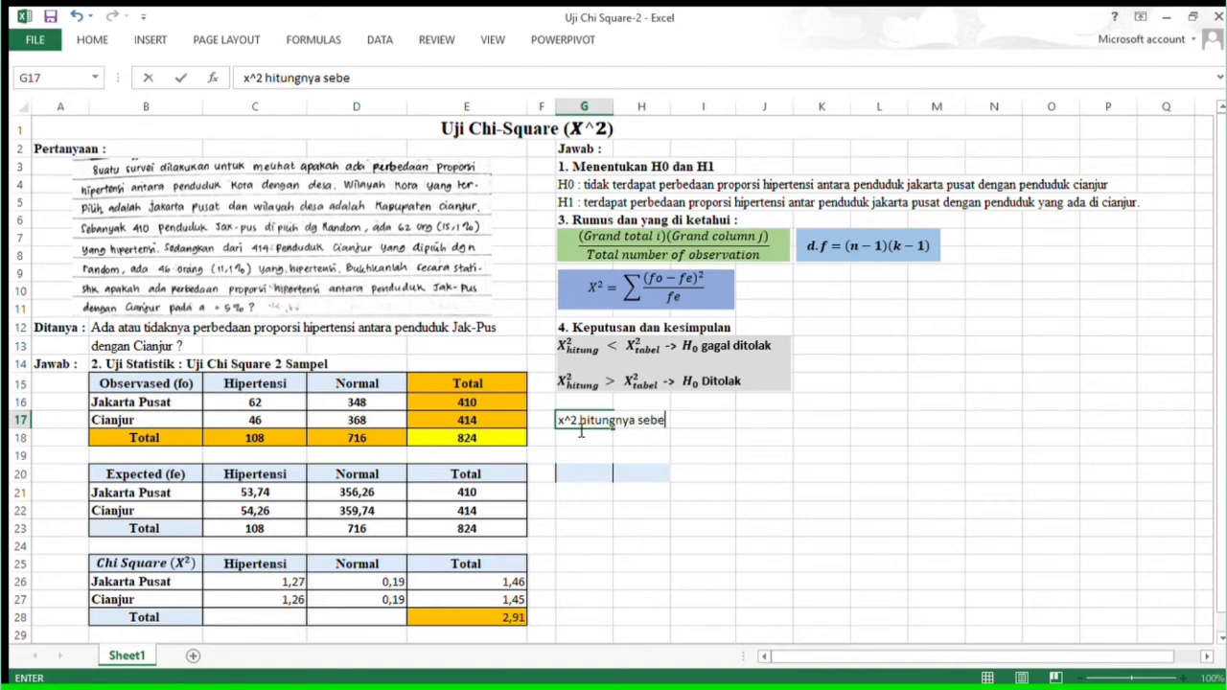
type("sar 2,91")
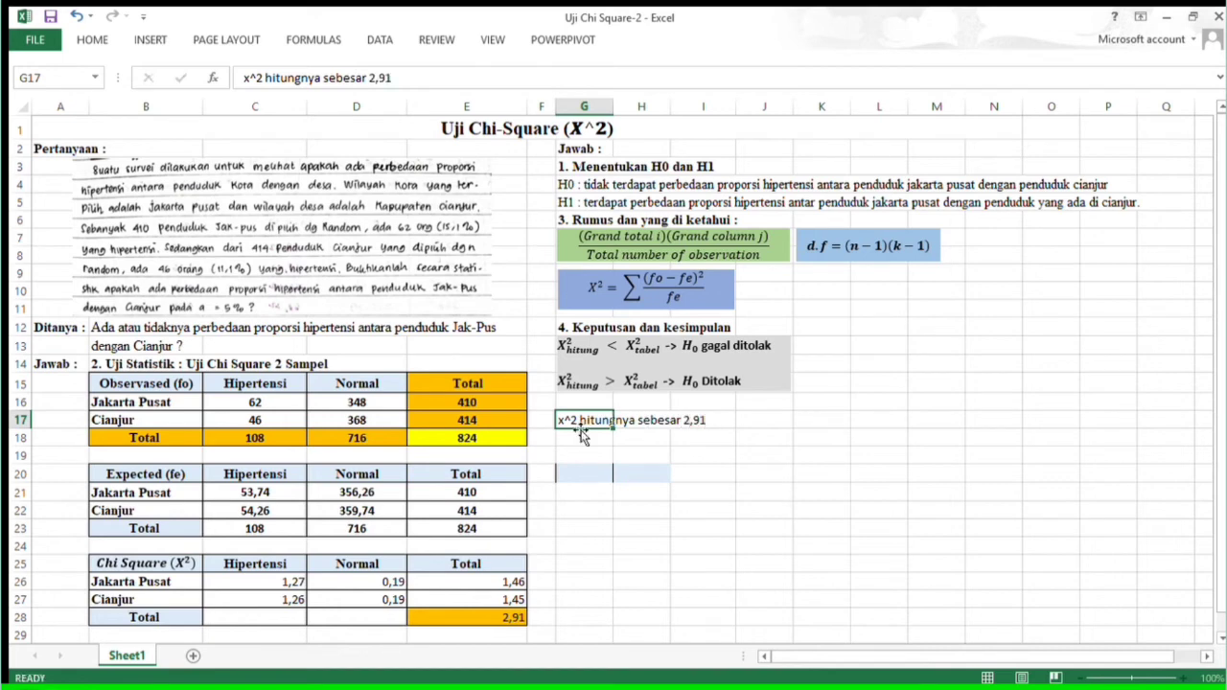
key("Return")
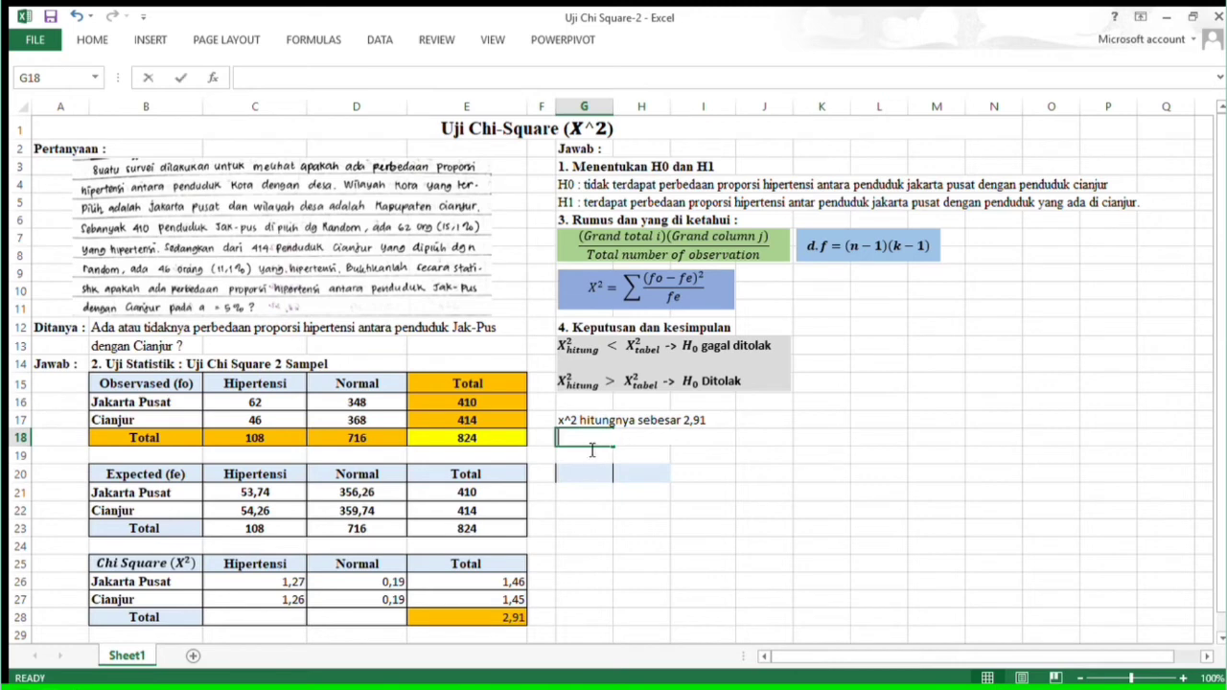
Enter "x^2 tabelnya yaitu dengan cara melihat dari nilai alfa yang diketahui dan juga pada nilai dfnya" in G18.
type("x^2 h")
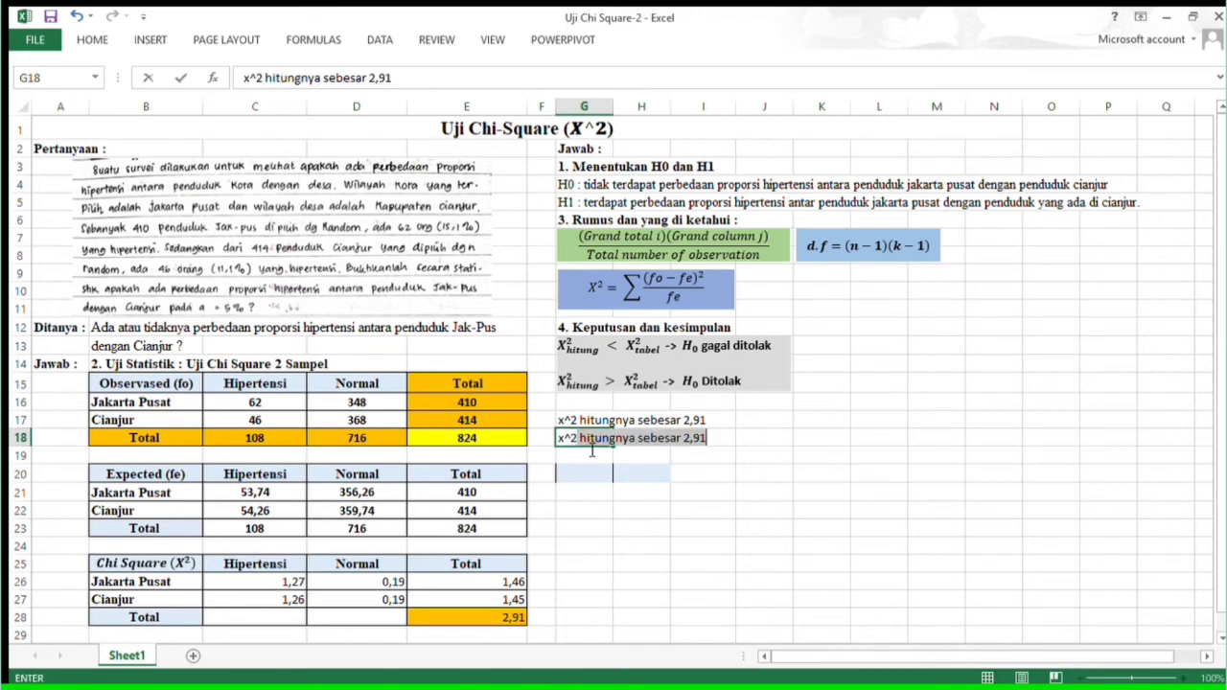
key("BackSpace")
key("BackSpace")
type("tabel")
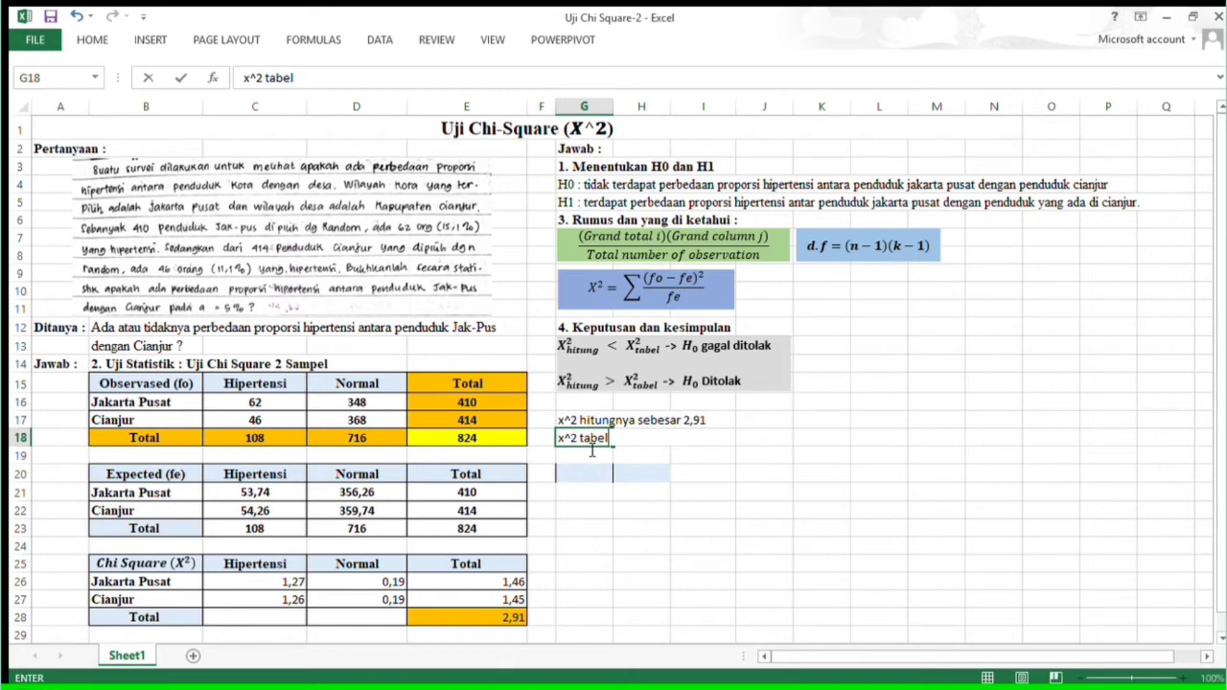
type("m")
key("BackSpace")
type("nya yaitu dengan cara")
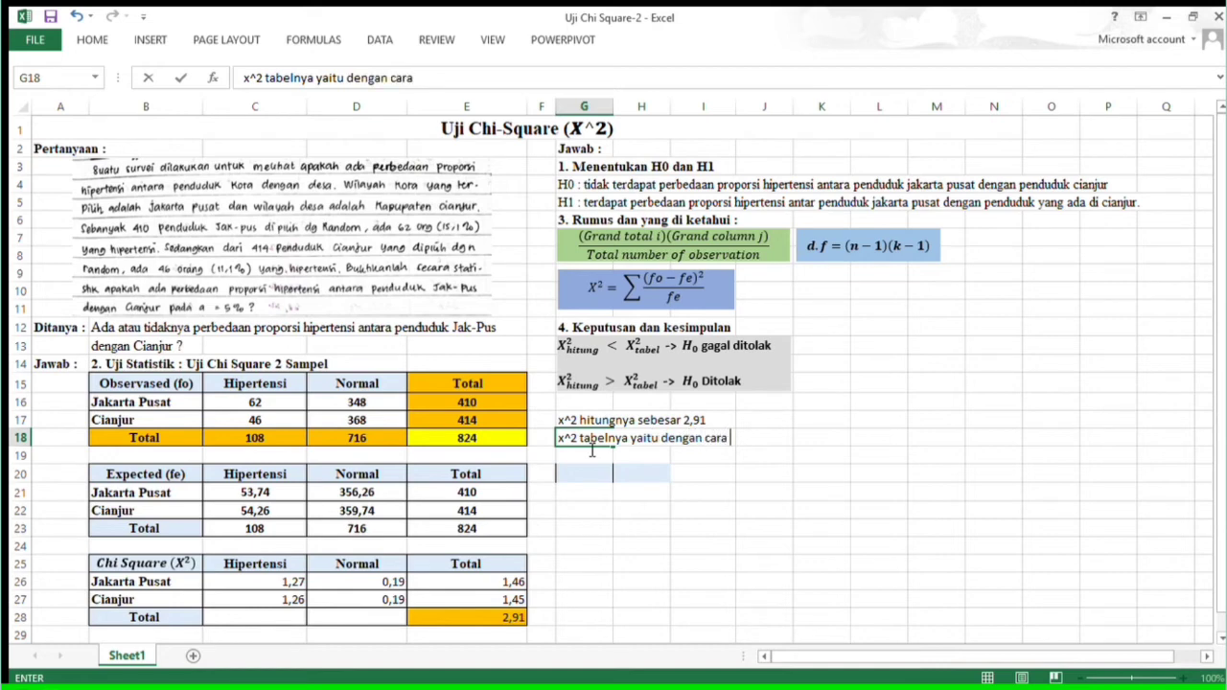
type(" melihat dari")
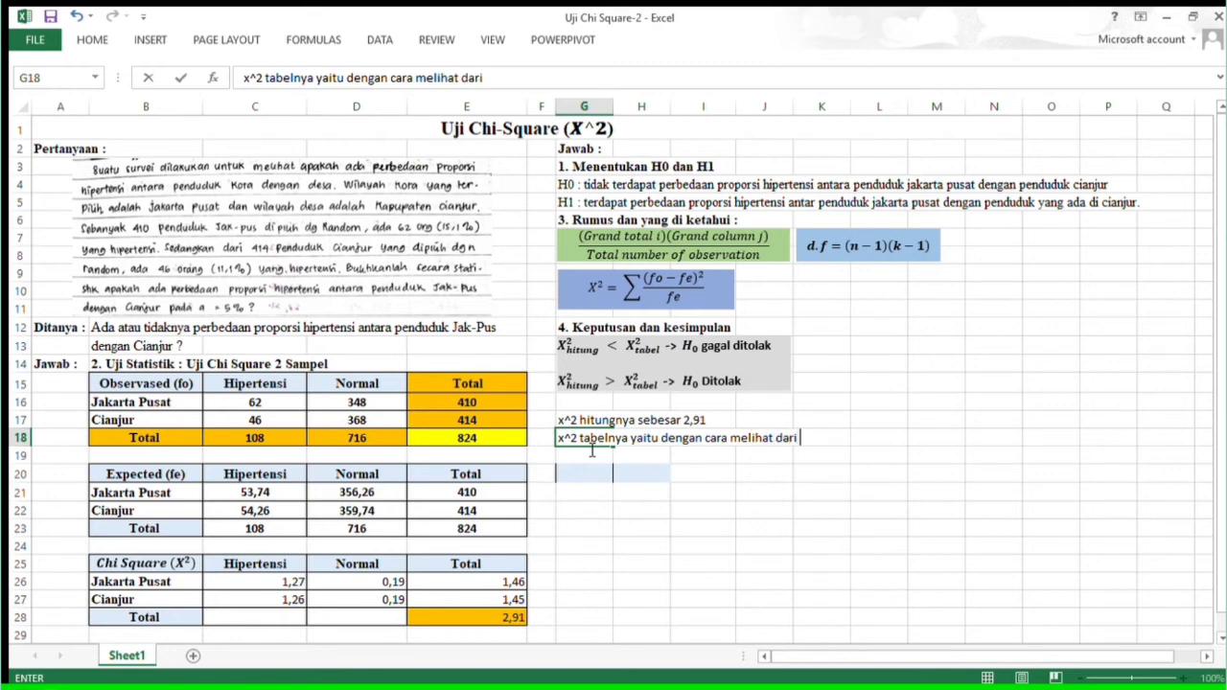
type(" nilai alfa yang ")
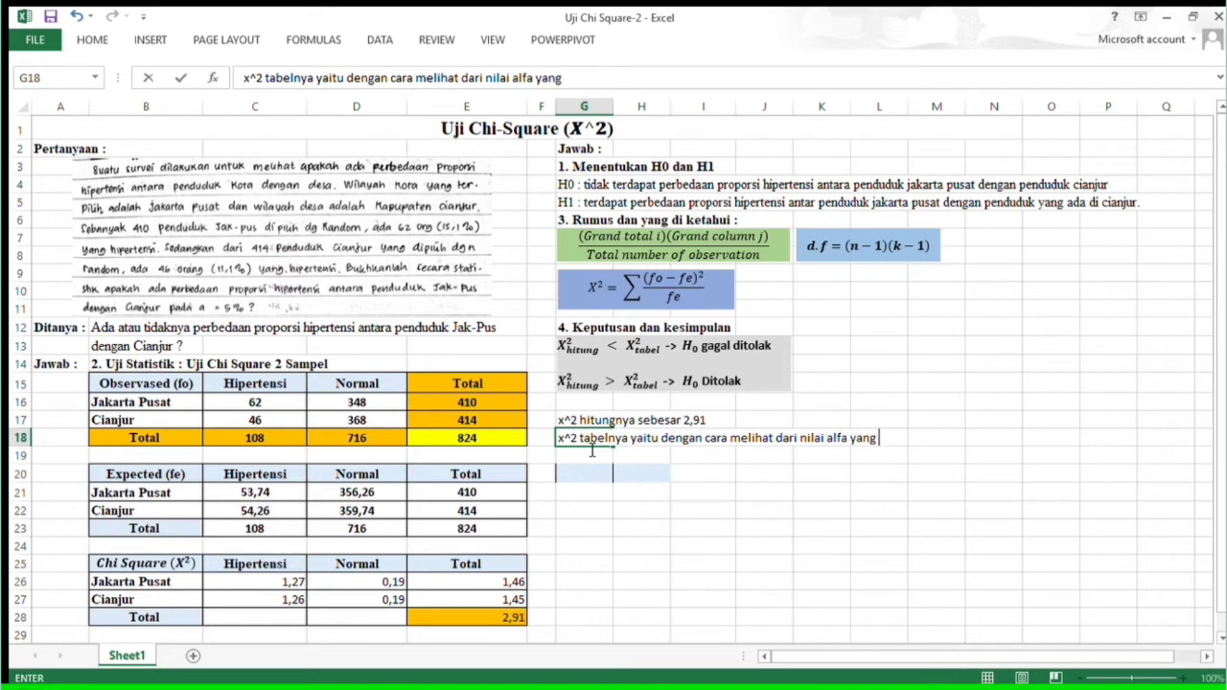
type("diketahu")
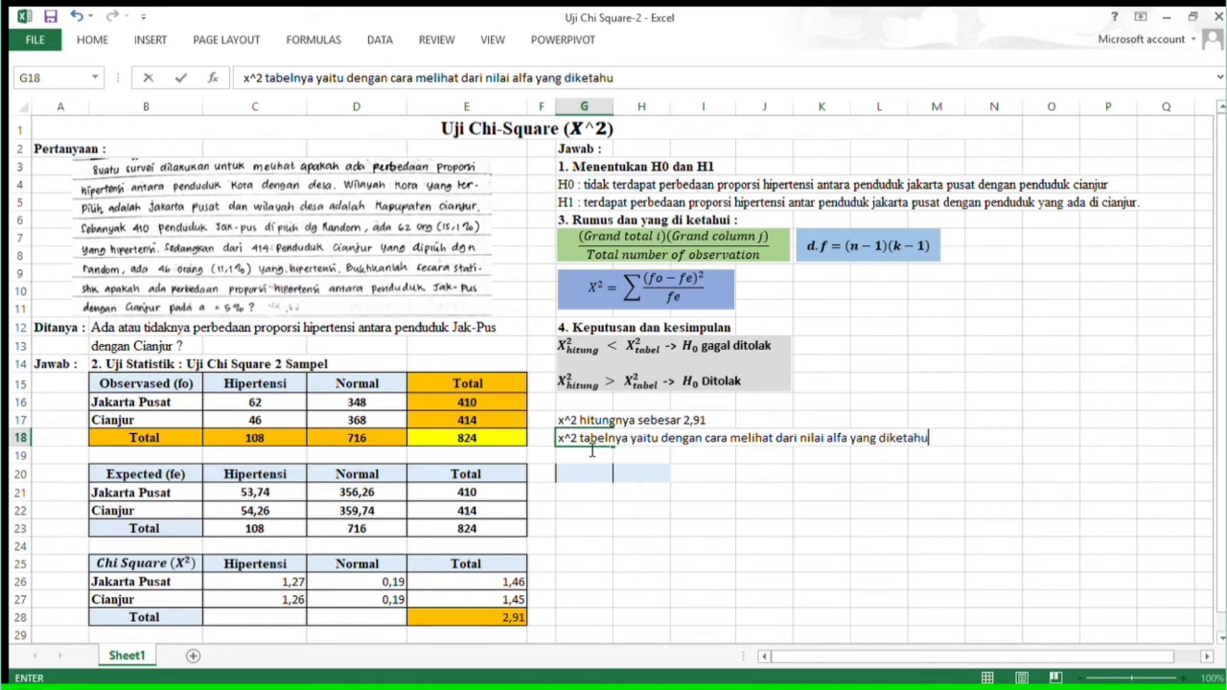
type("i dan juga pa")
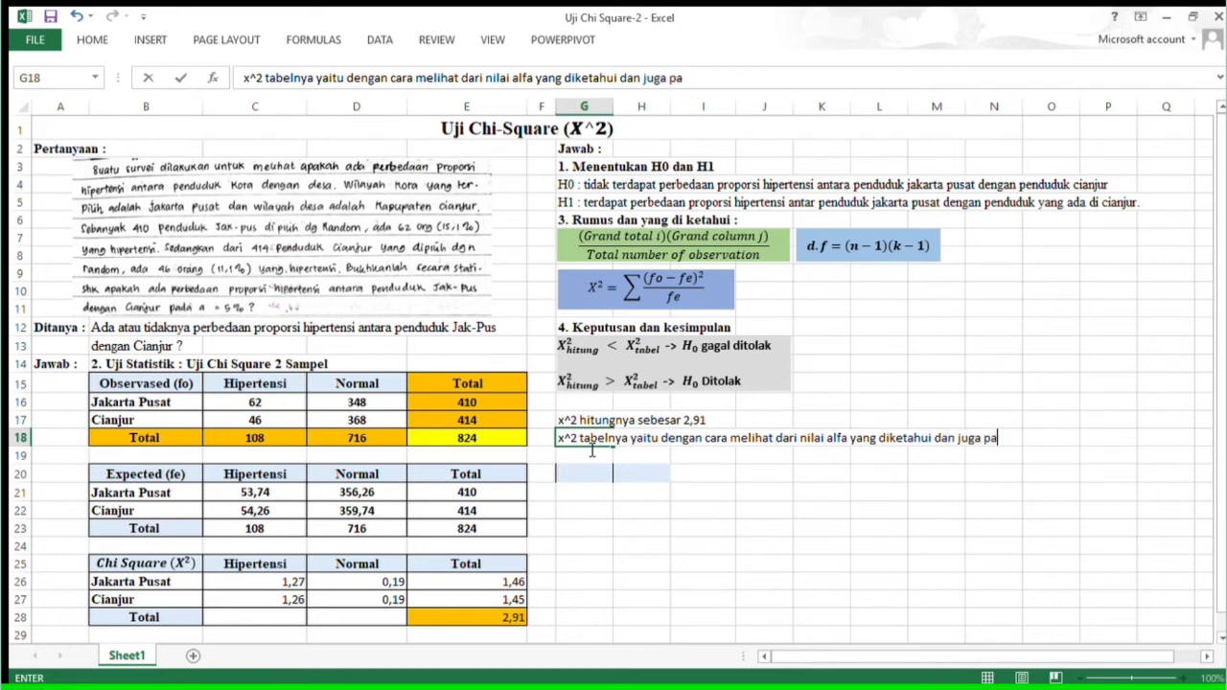
type("da nilai dfnya")
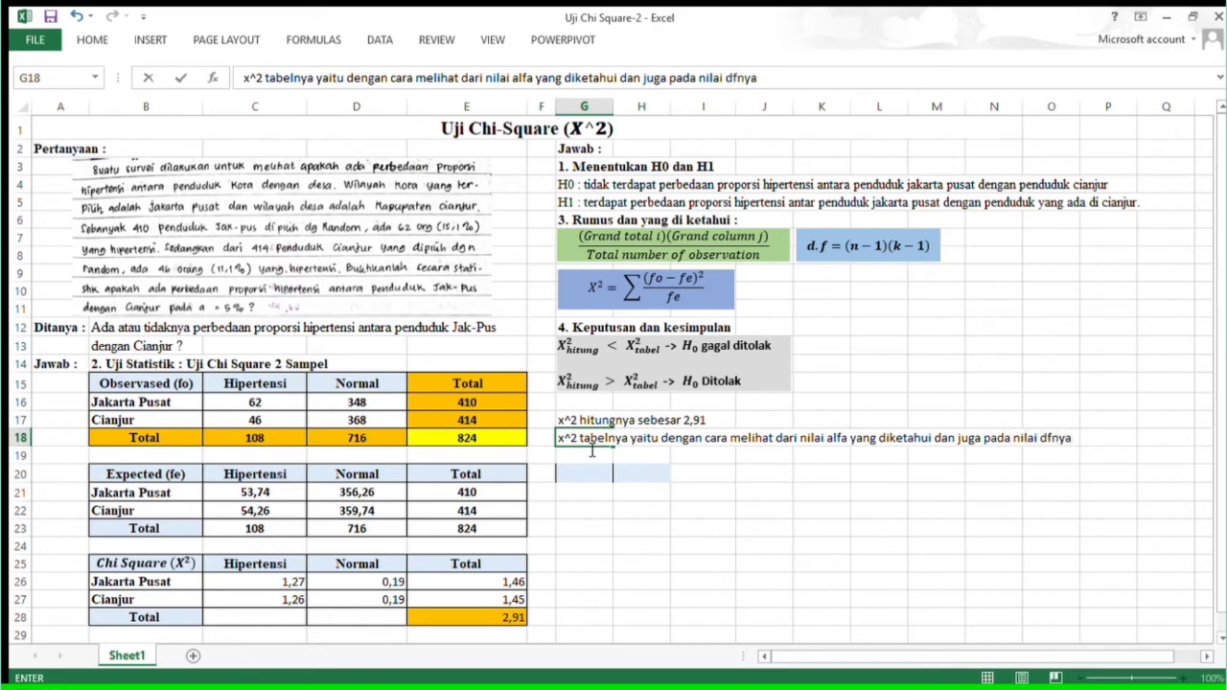
Write the degrees-of-freedom formula as text, with "d.f =" in G19 and "(n-1)(k-1)" in H19.
left_click(587, 460)
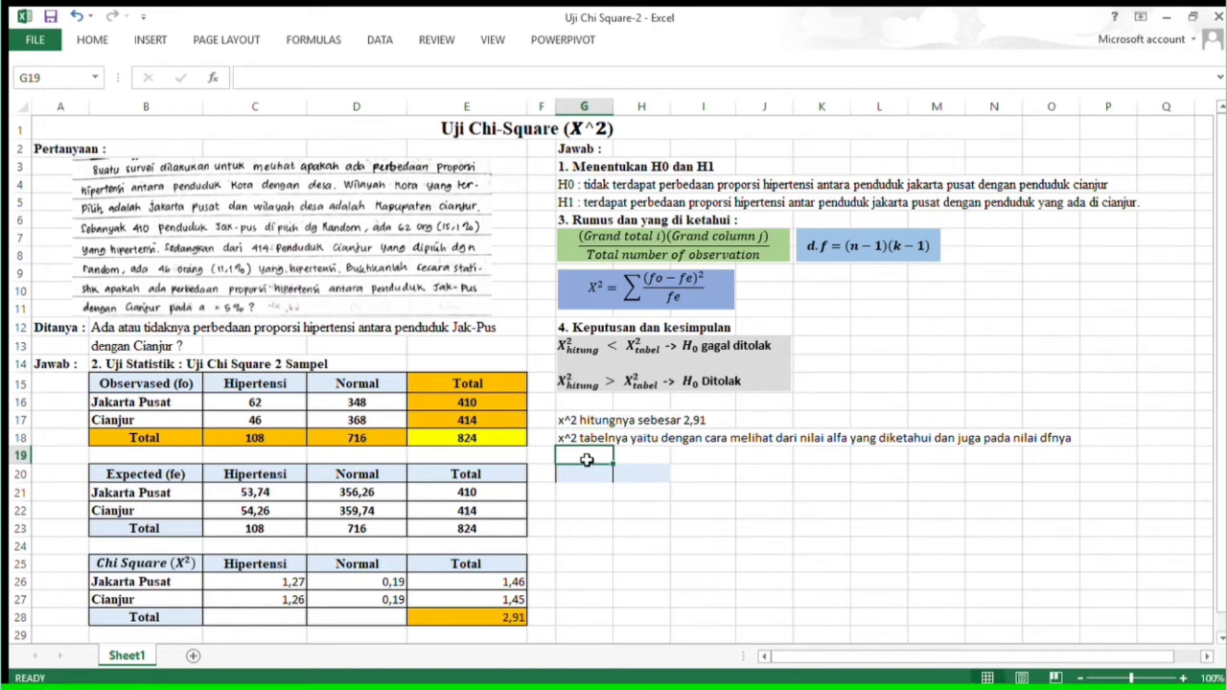
type("d.")
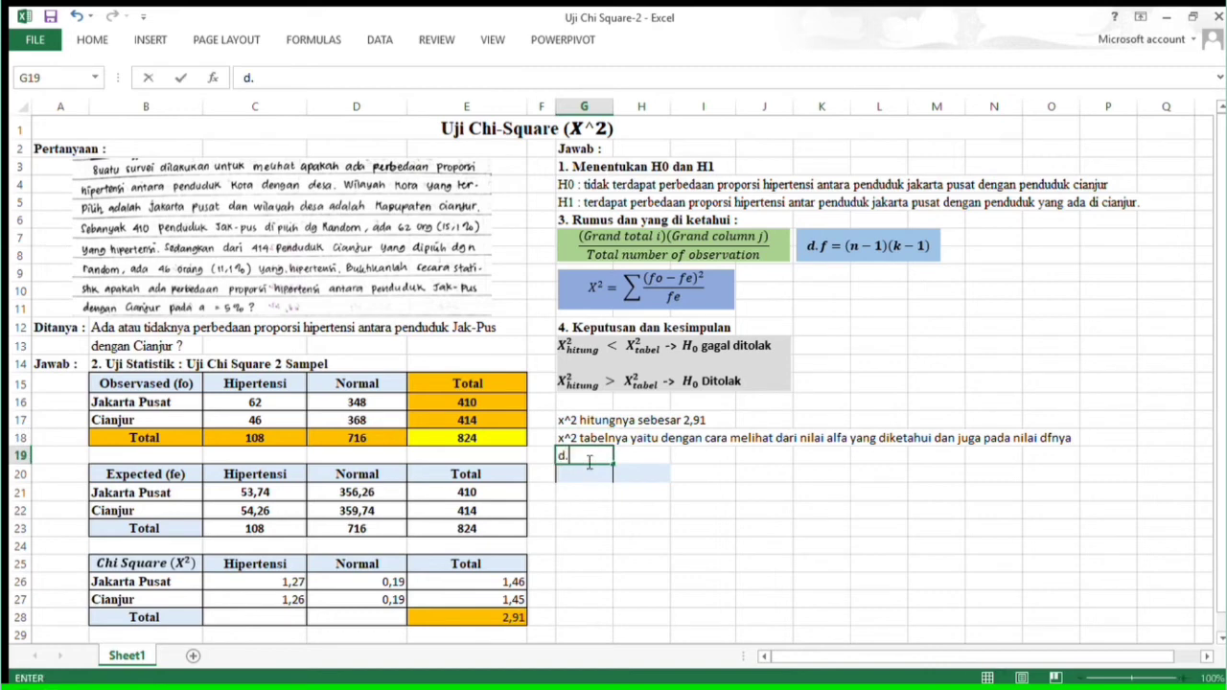
type("f =")
key("Tab")
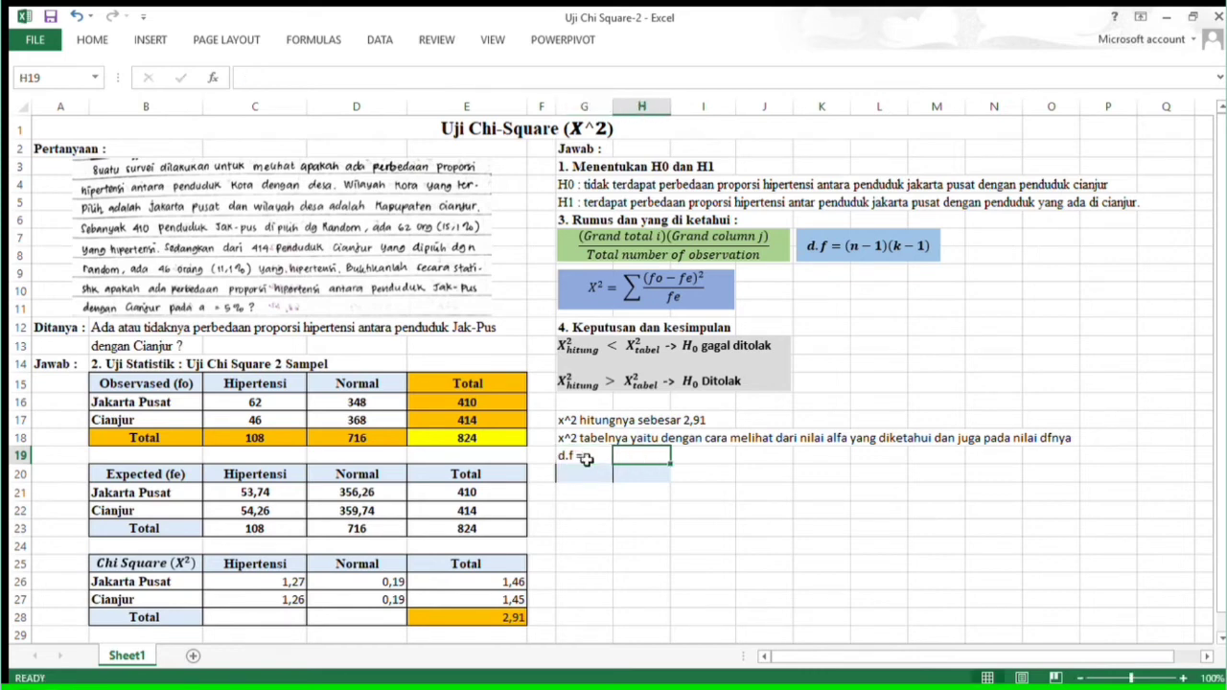
type("(")
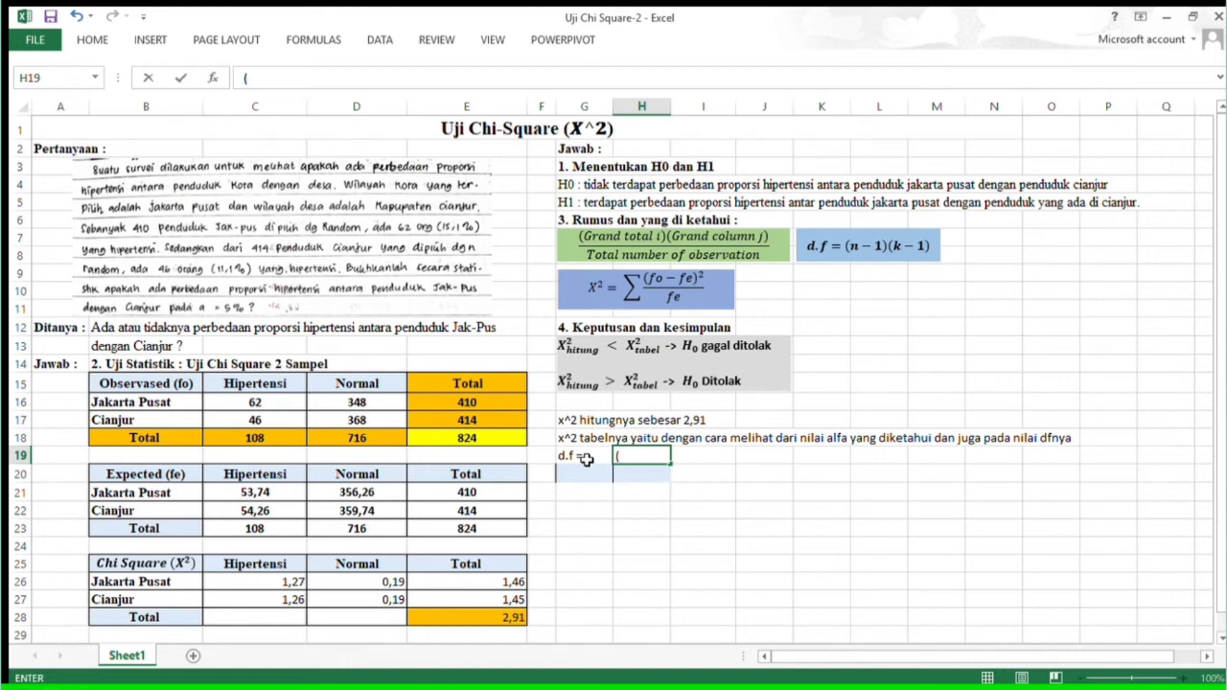
type("n-1)(k-1)")
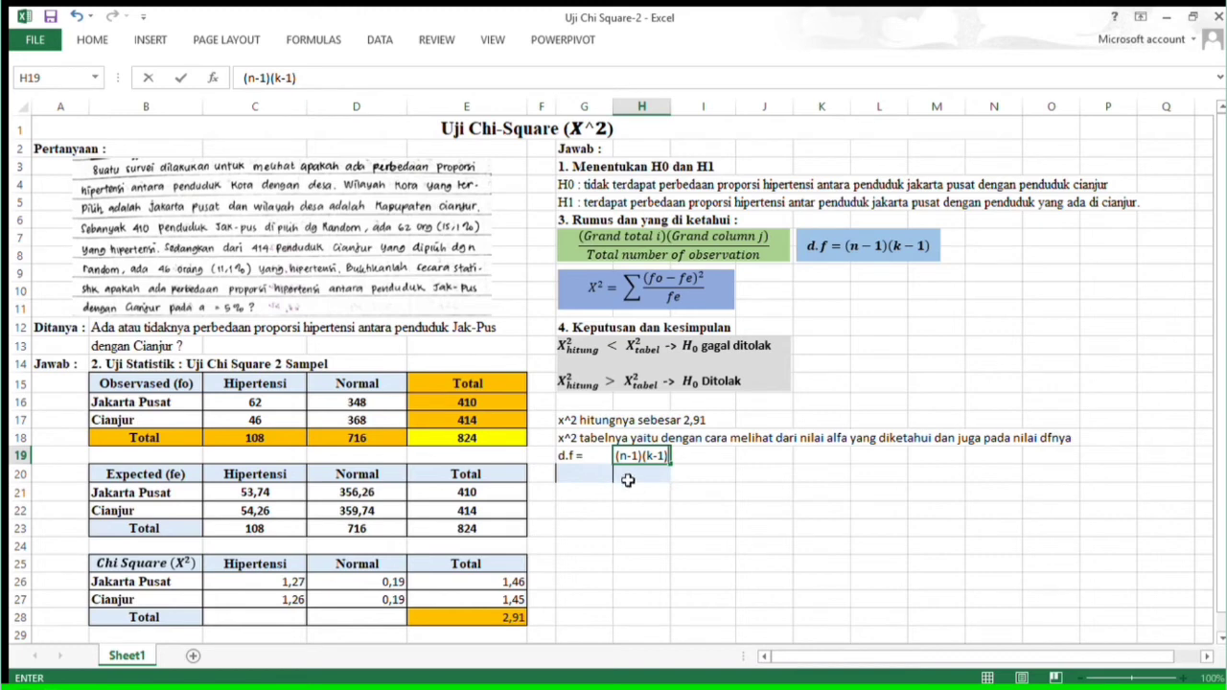
Calculate the degrees of freedom in H20 with the formula =(2-1)*(2-1).
left_click(628, 481)
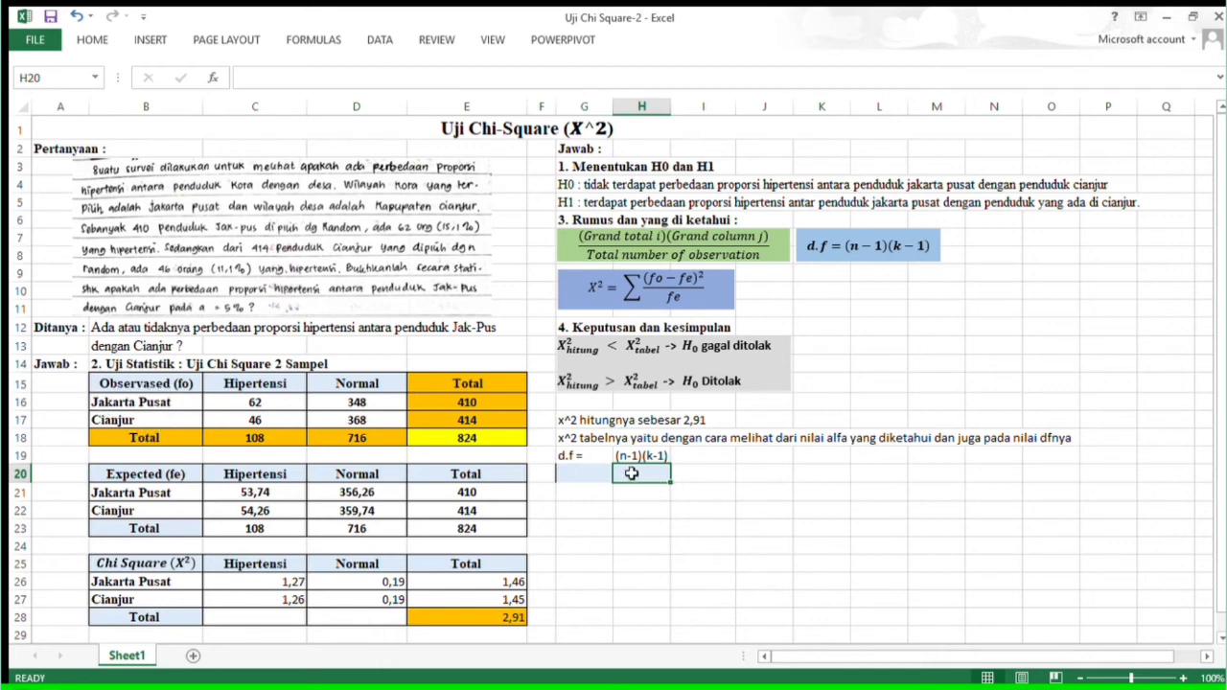
type("=(")
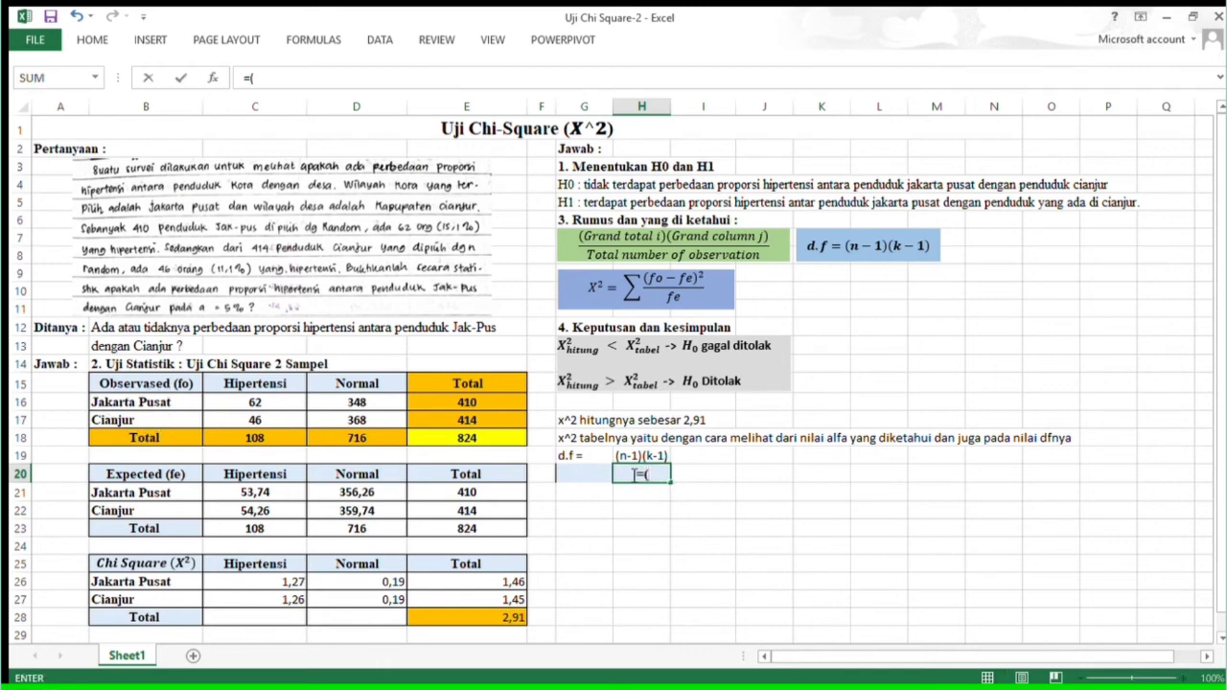
type("2-1)(")
type("2-")
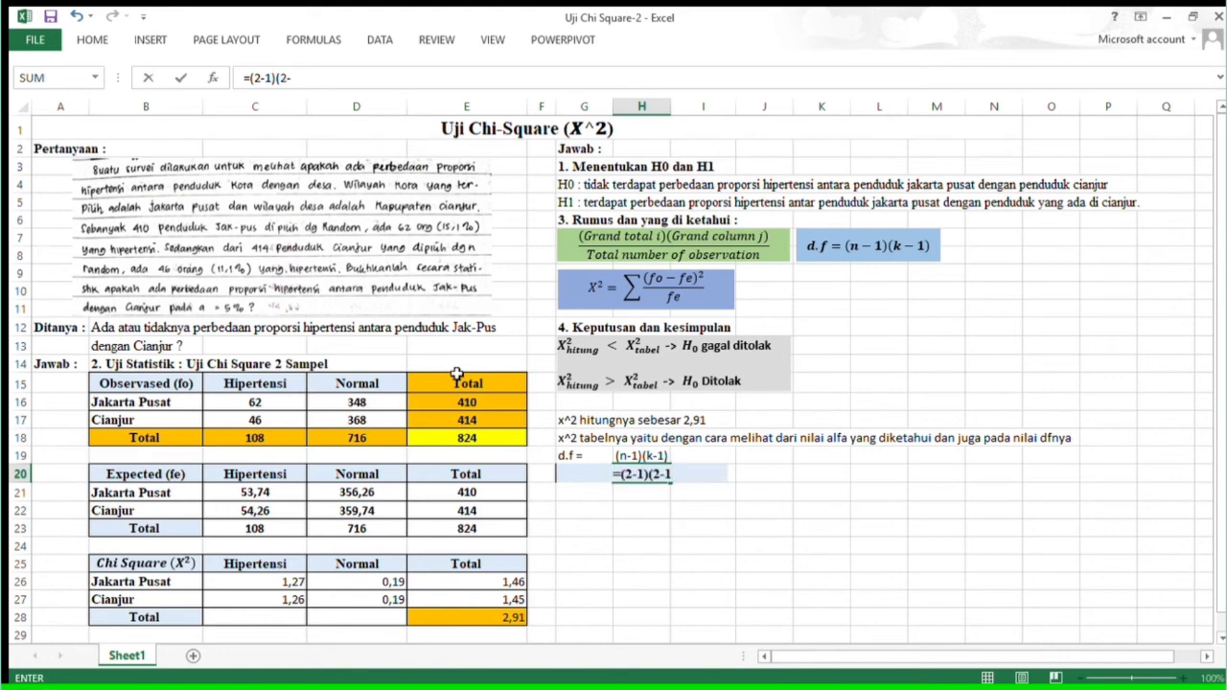
type("1)")
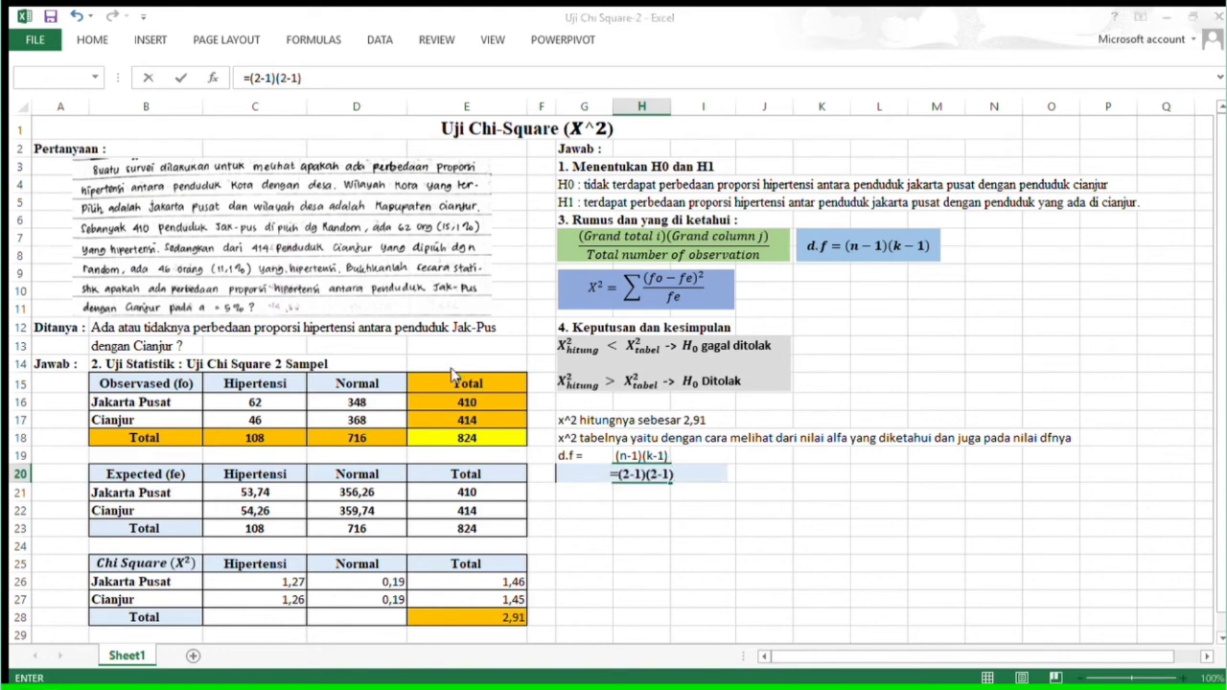
key("Return")
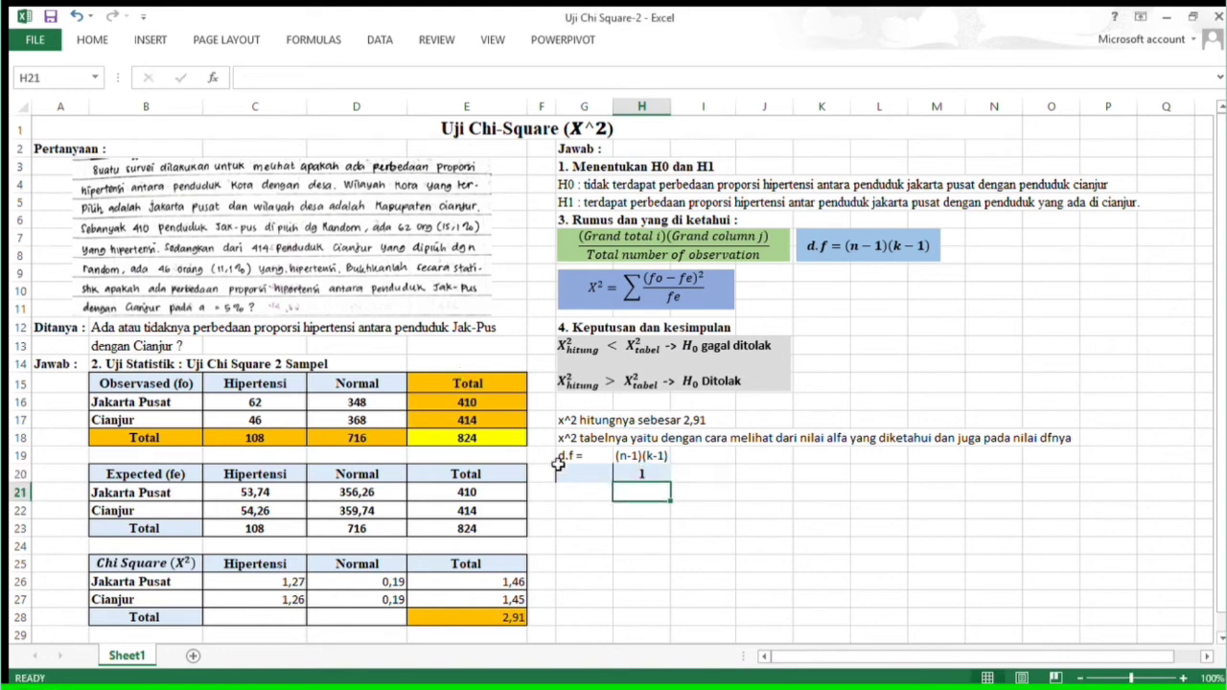
Label the calculated degrees of freedom by entering "d.f =" in G20.
left_click(588, 479)
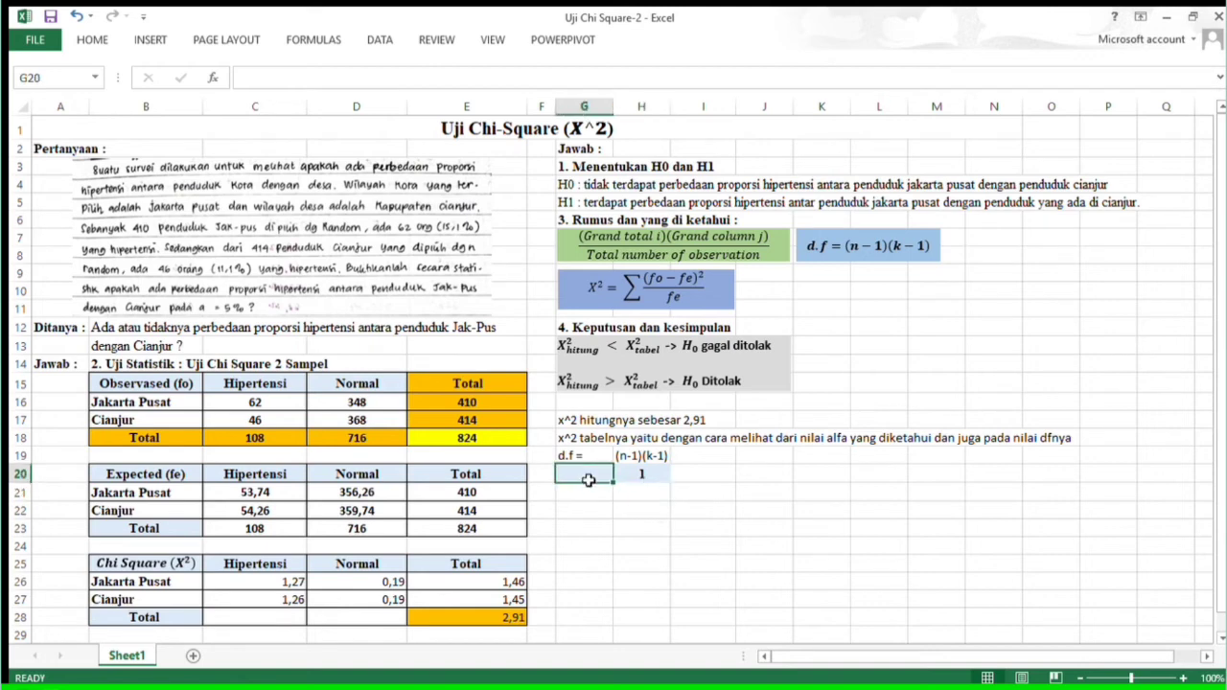
type("d.f =")
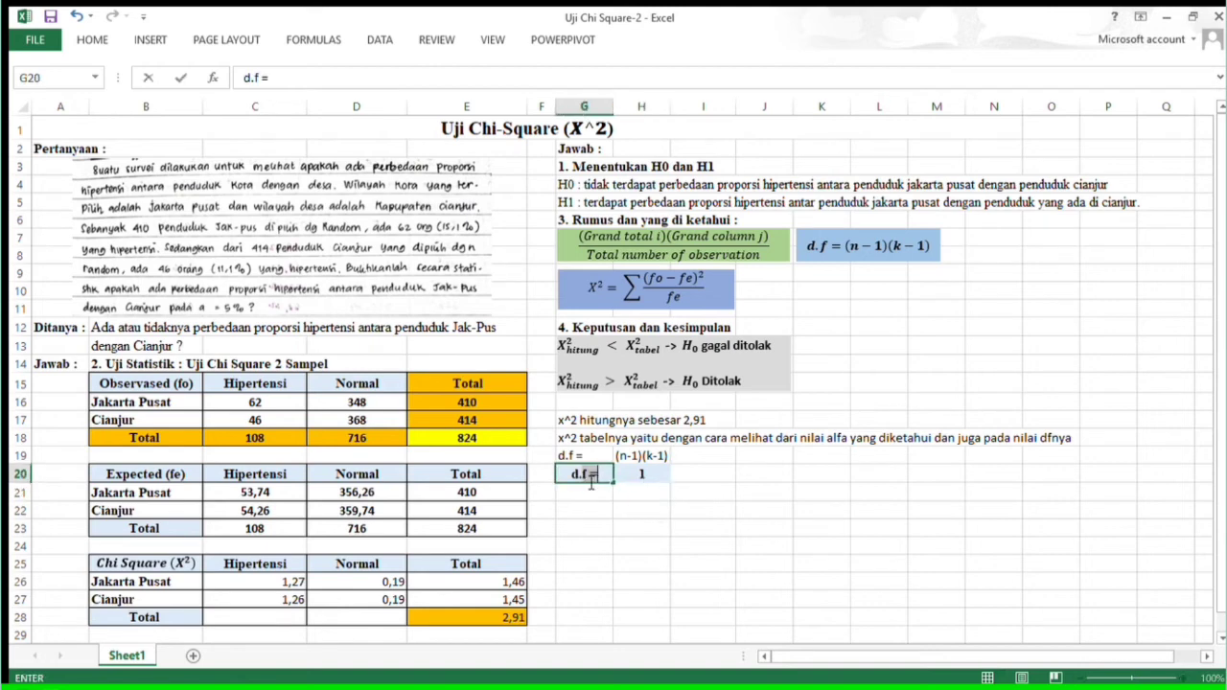
key("Right")
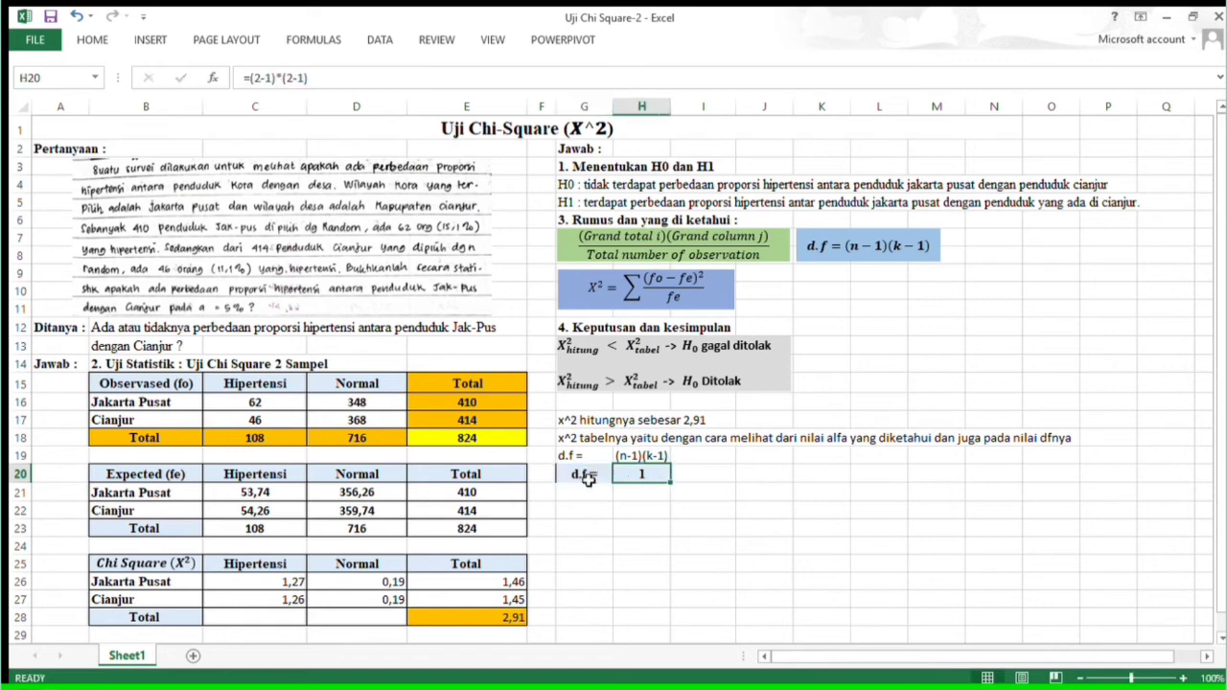
Enter "x^2 tabelnya yaitumelihat dari df = 1 dan a = 5% atau 0,05" in G21.
key("Return")
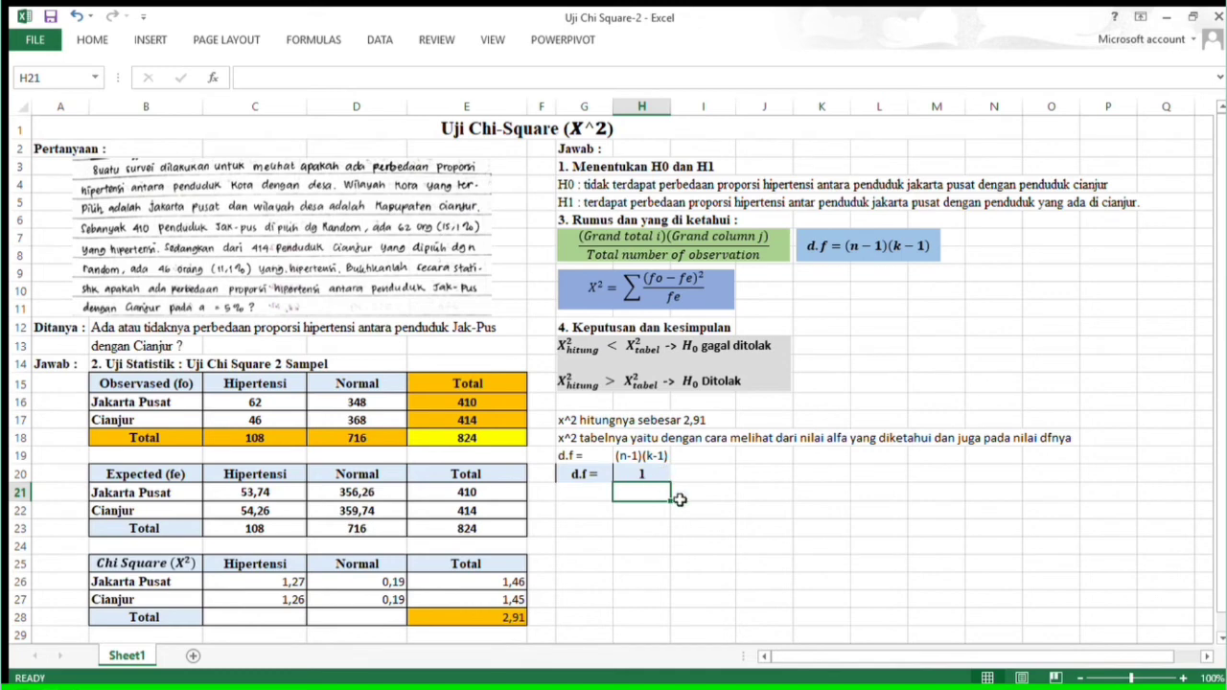
left_click(579, 499)
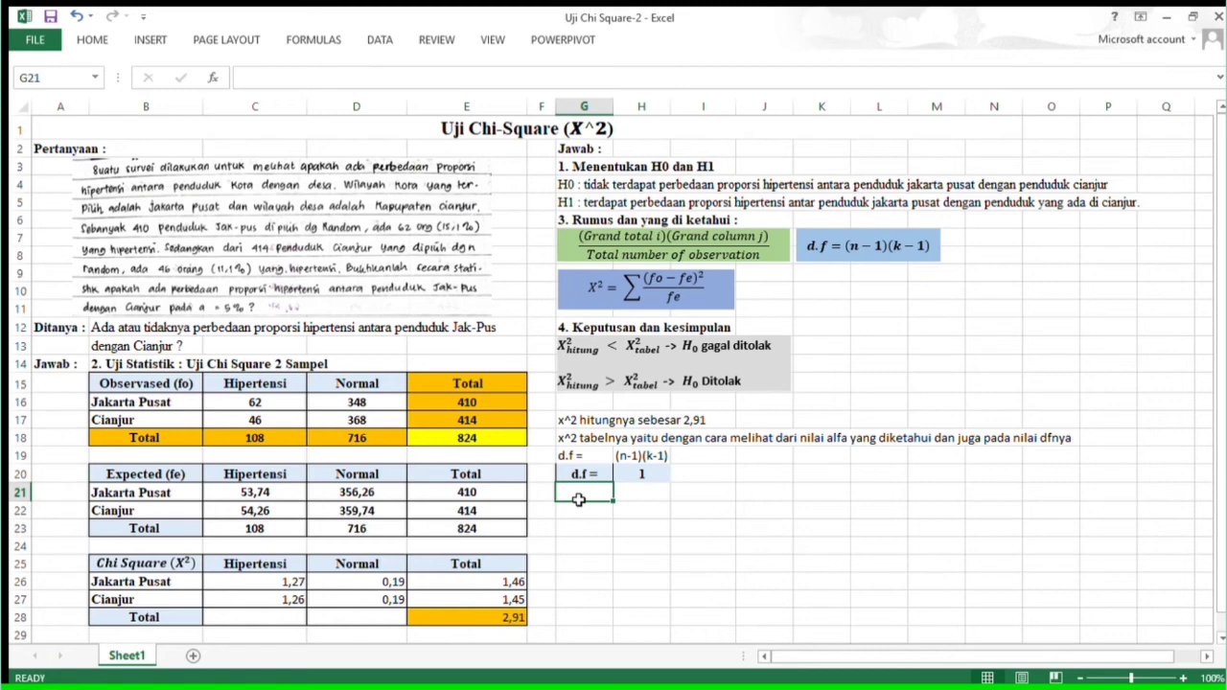
type("x")
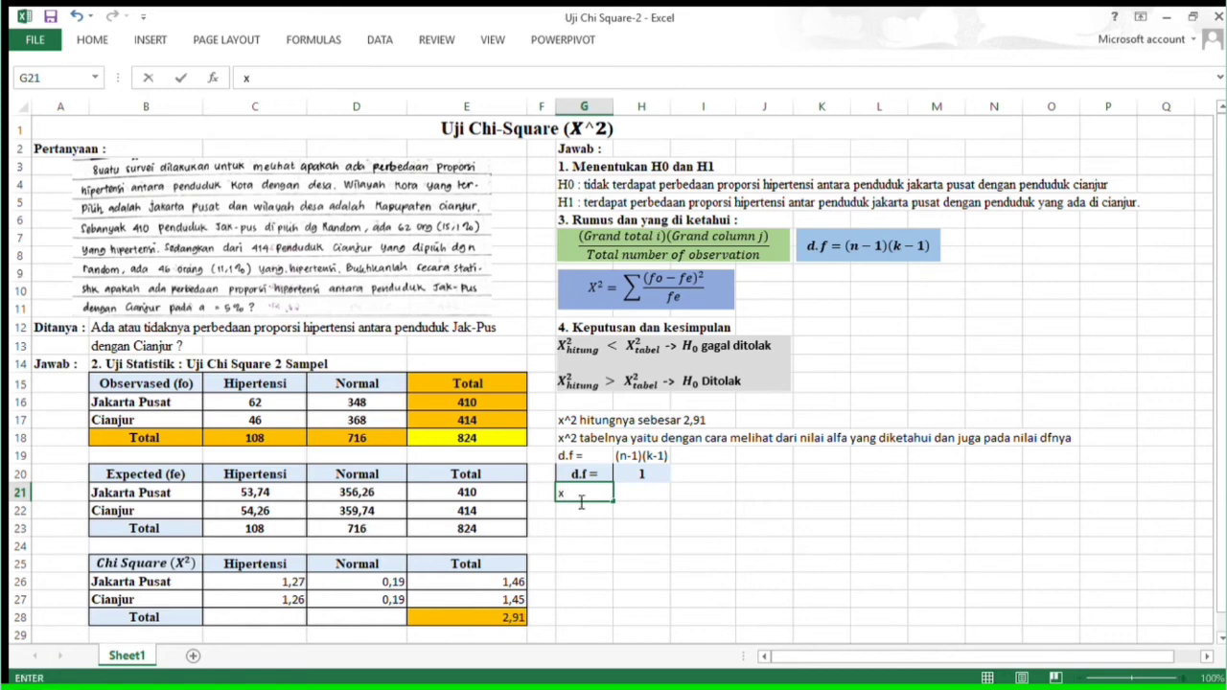
type("^2 tabel")
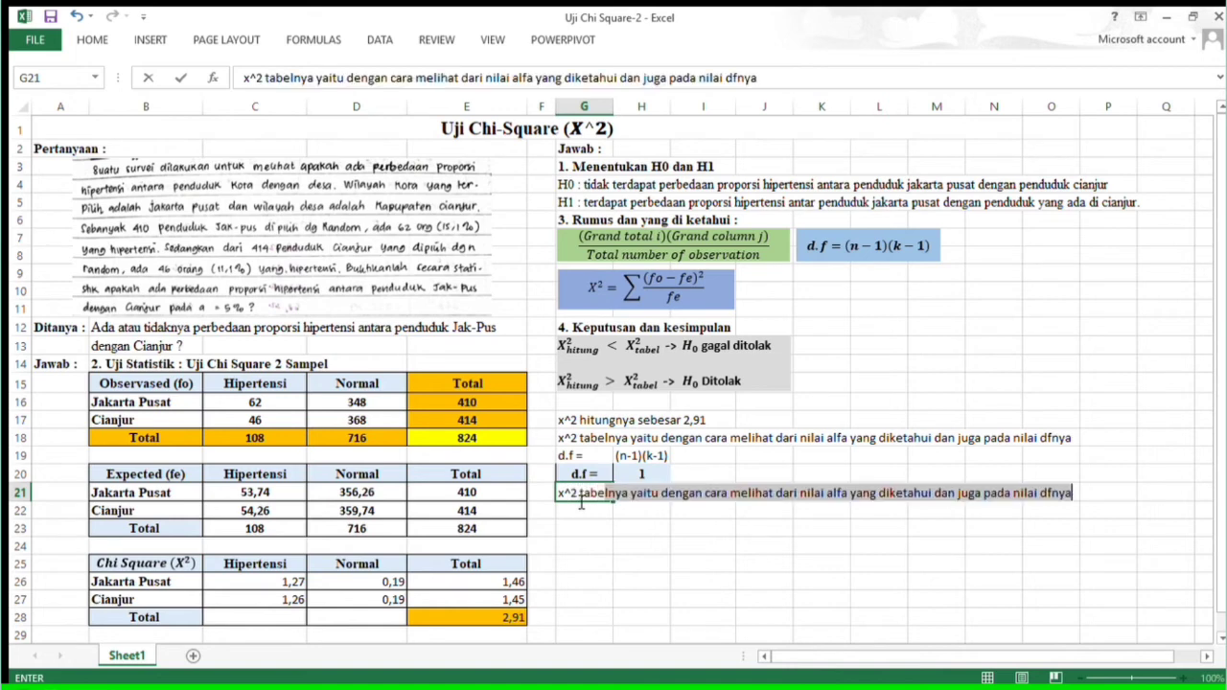
type("nya yaitu")
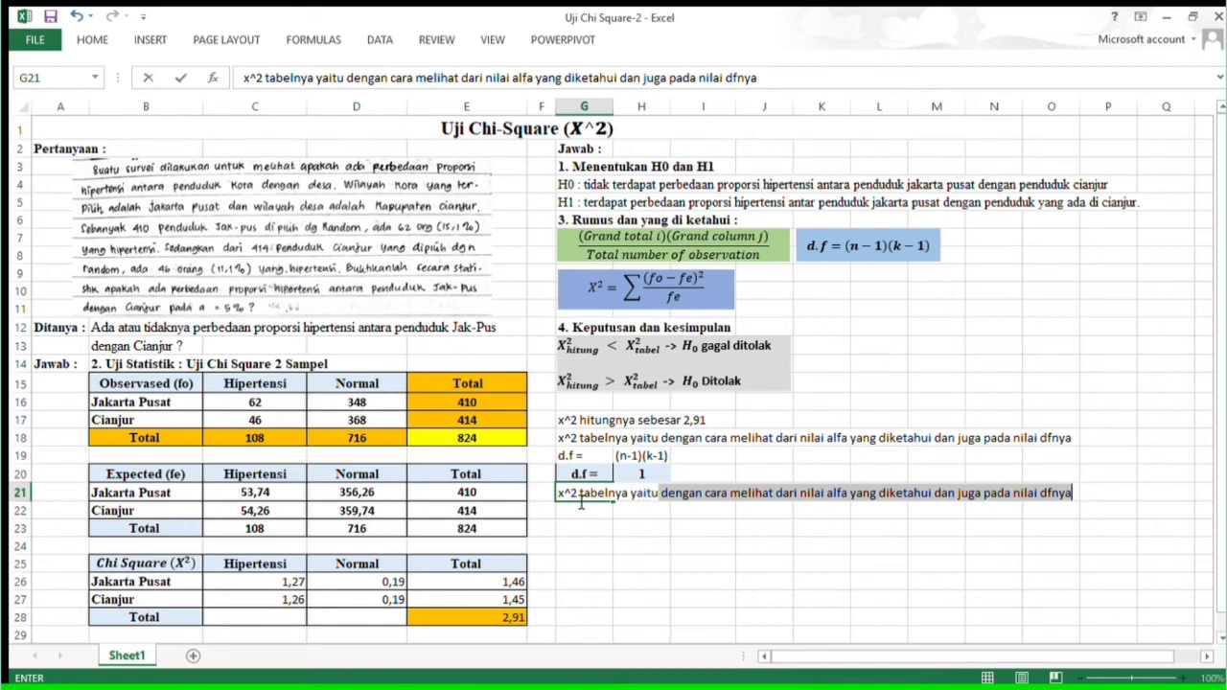
type("melih")
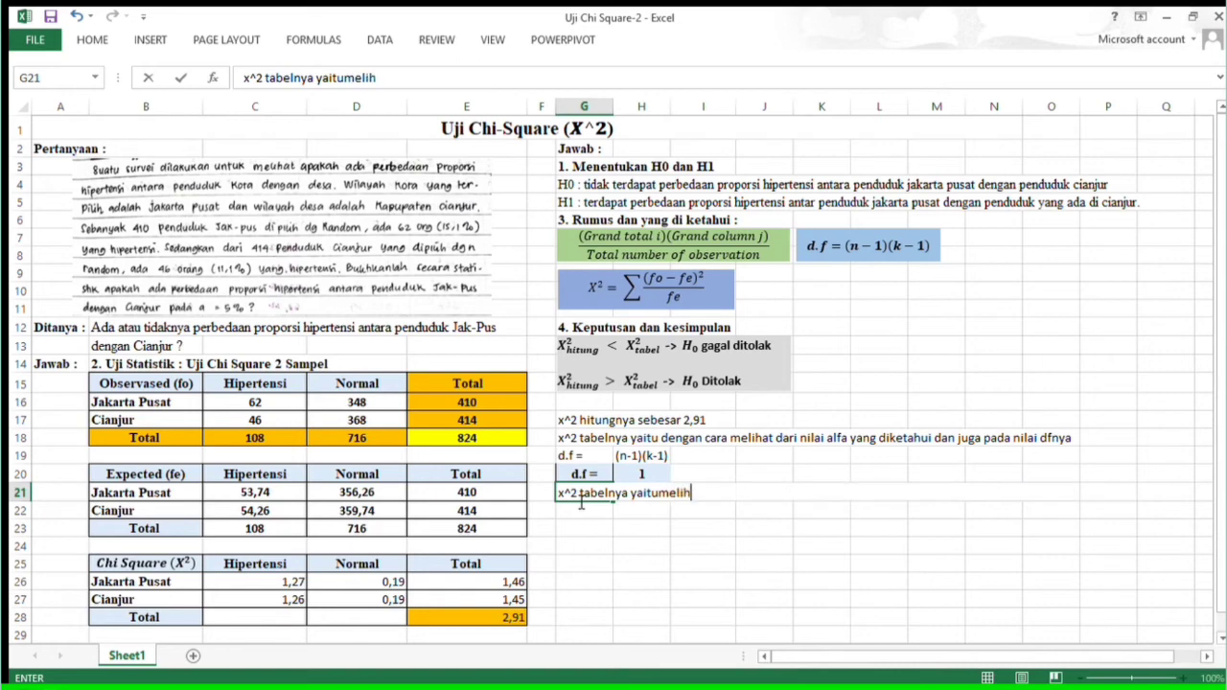
type("at dari df ")
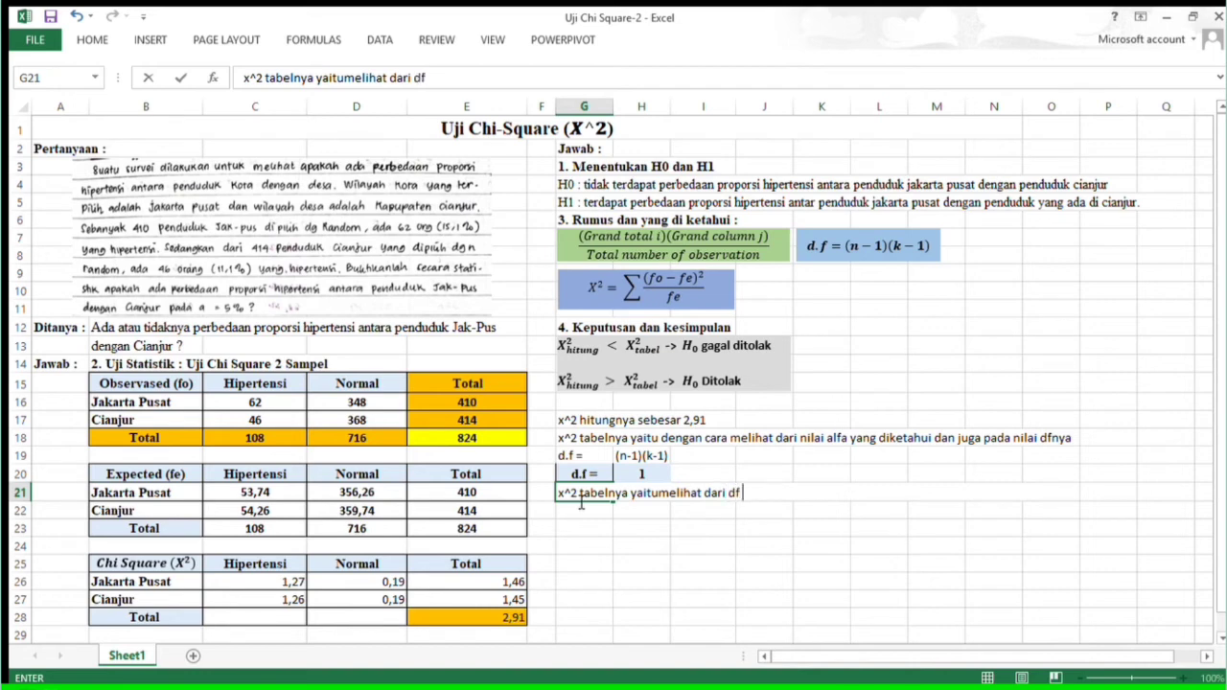
type("= 1 dan al")
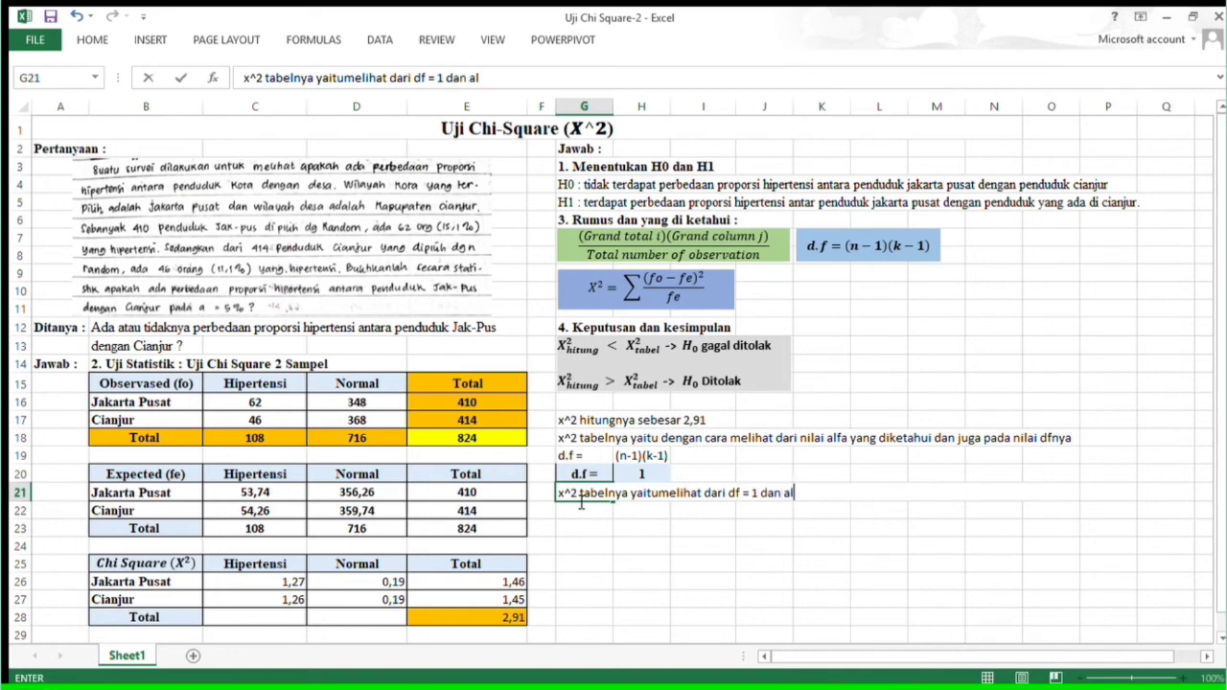
key("BackSpace")
type("=")
type(" %")
key("Left")
type("5")
key("Right")
type("atau")
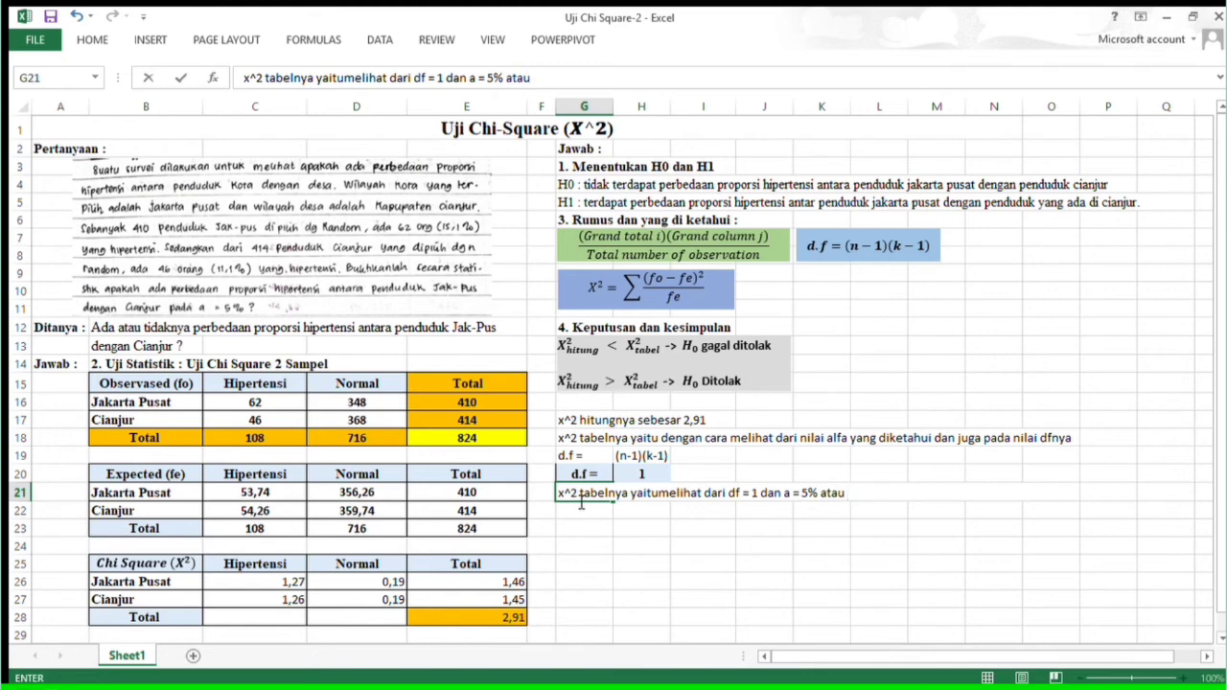
type(" 0,05")
key("Return")
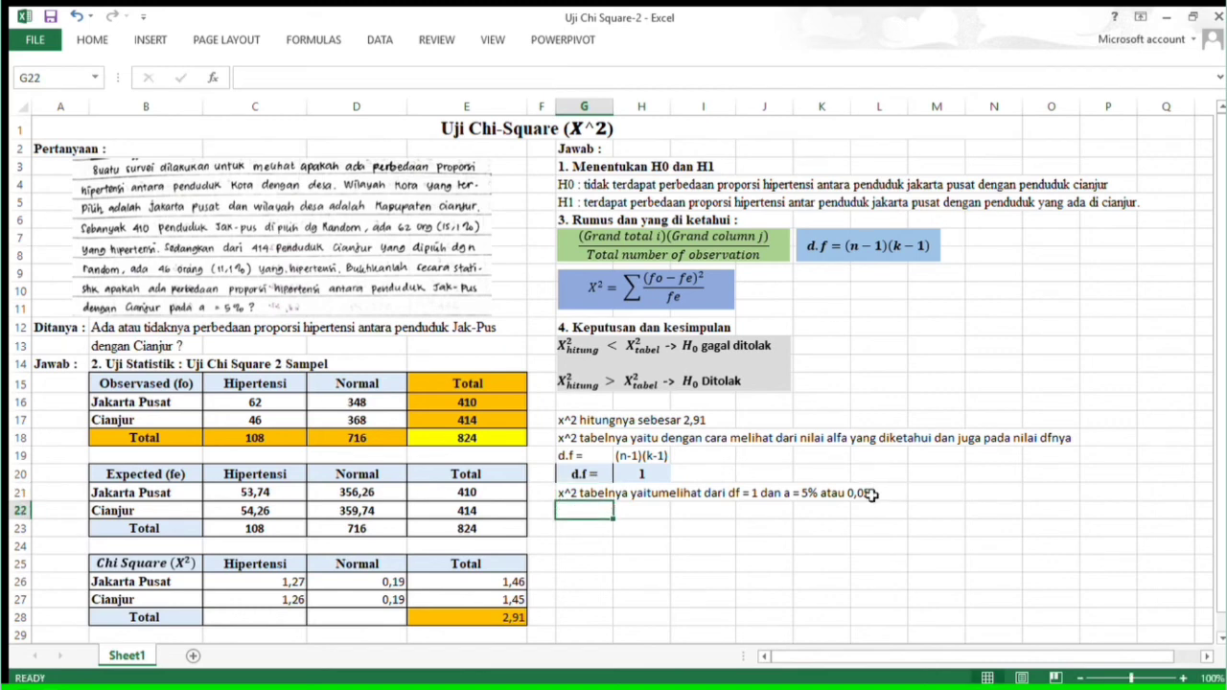
State the chi-square table value in G22 as "nilai dari x^2 tabelnya sebesar 3,841 atau 3,84".
type("nilai")
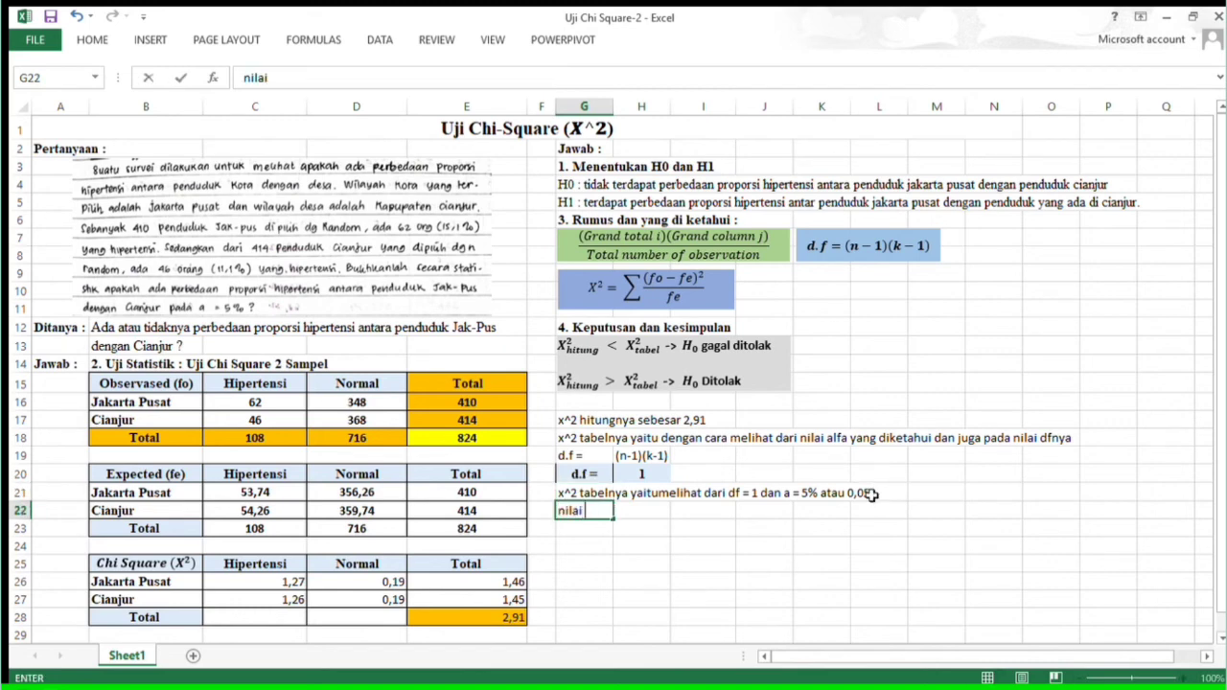
type(" dari x^2 tabelny")
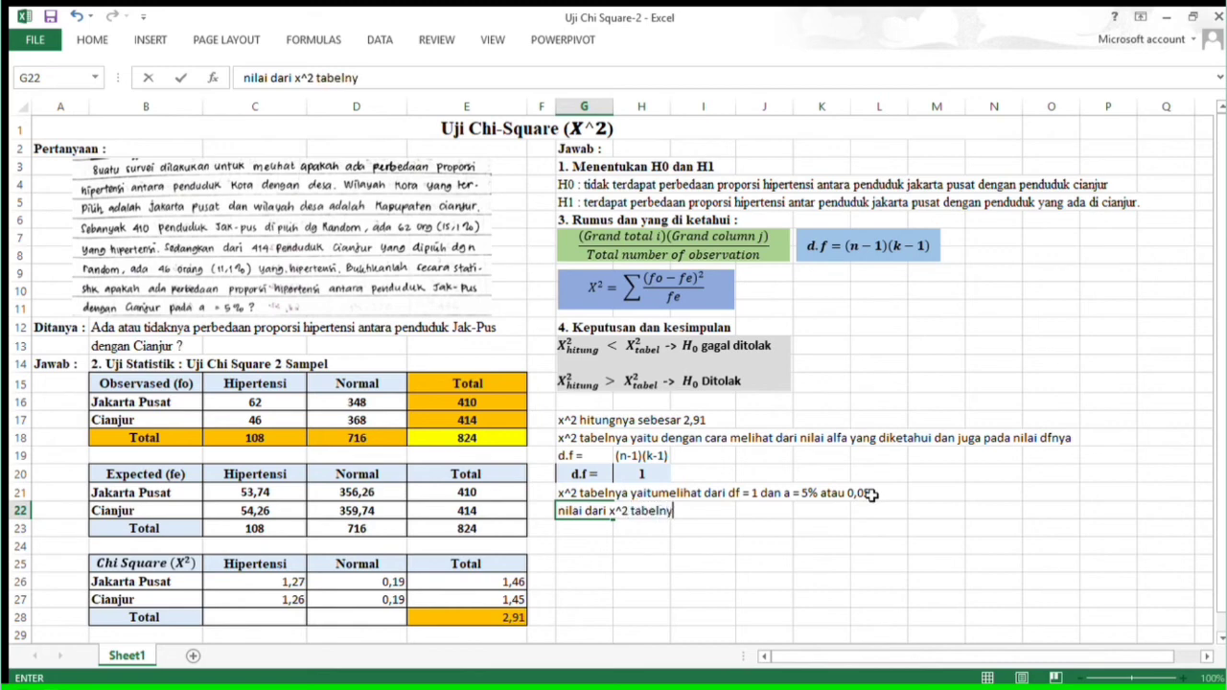
type("a sebesar ")
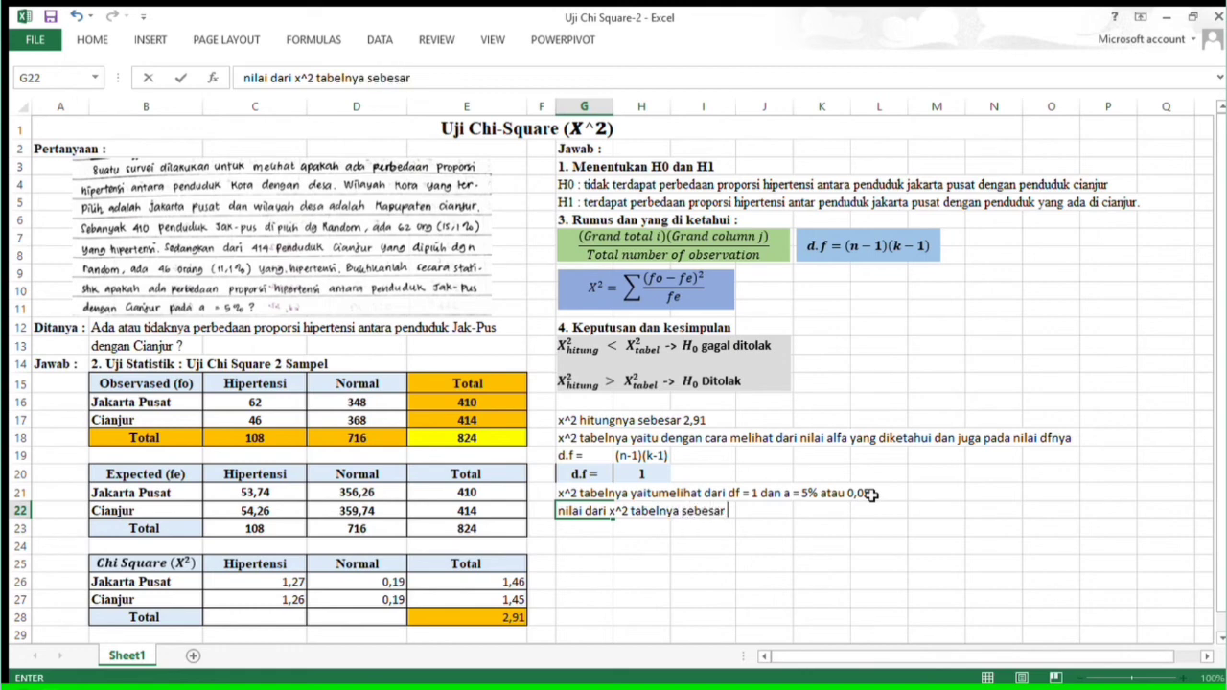
type("3,841 atau ")
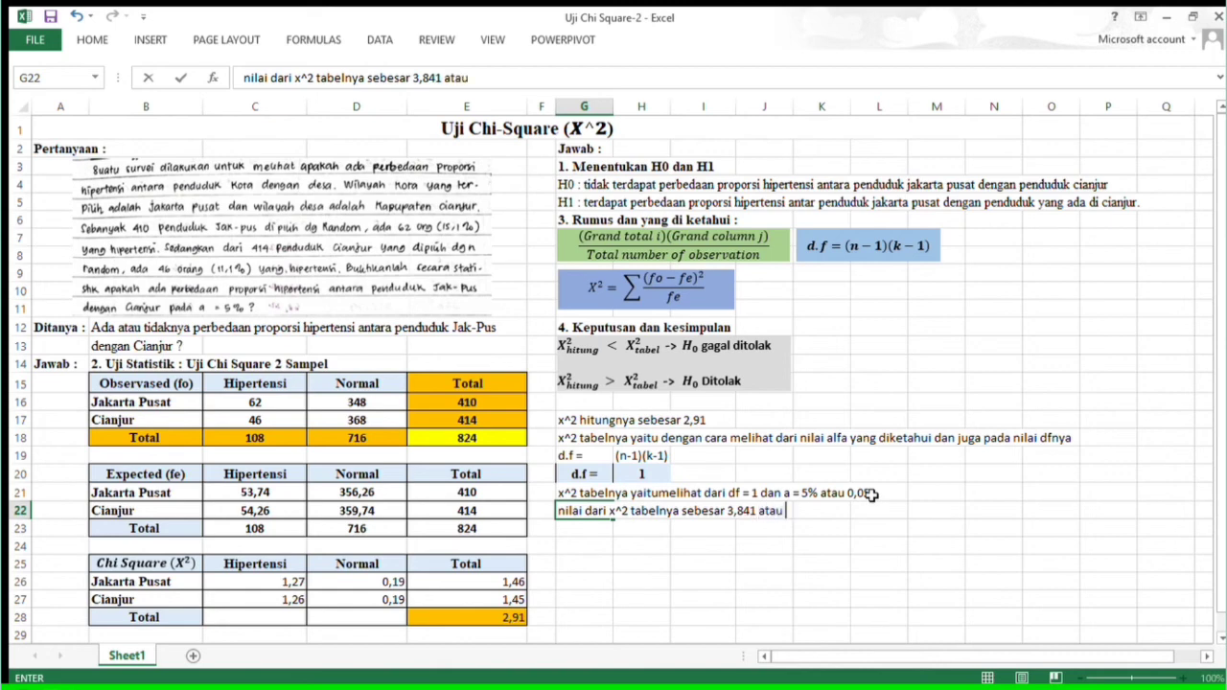
type("3,84")
Write the comparison "chi square hitung < chi square tabelnya" in G24.
left_click(586, 548)
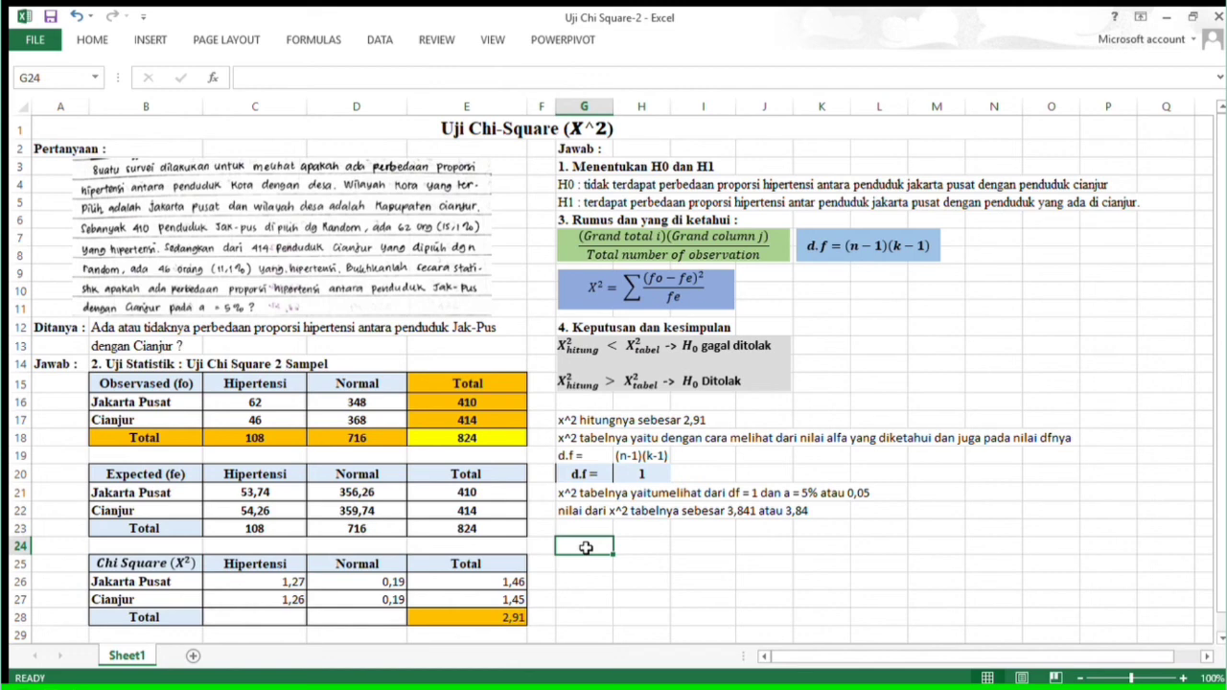
type("chi s")
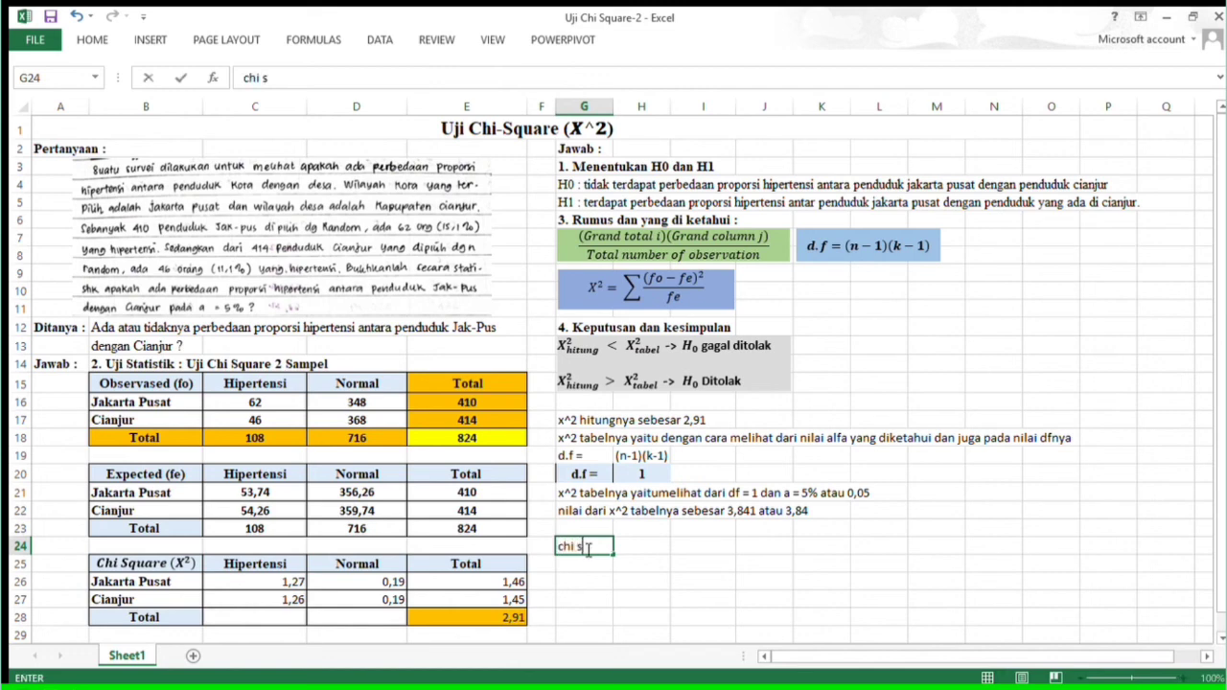
type("quare hi")
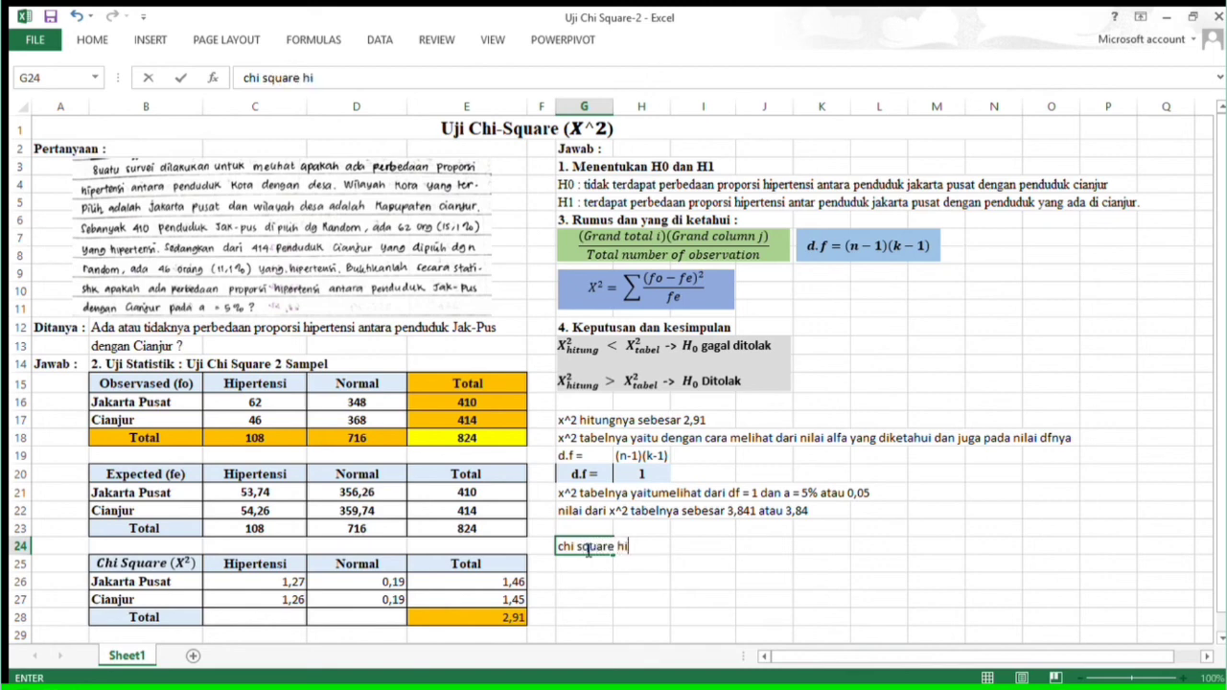
type("tung < chi s")
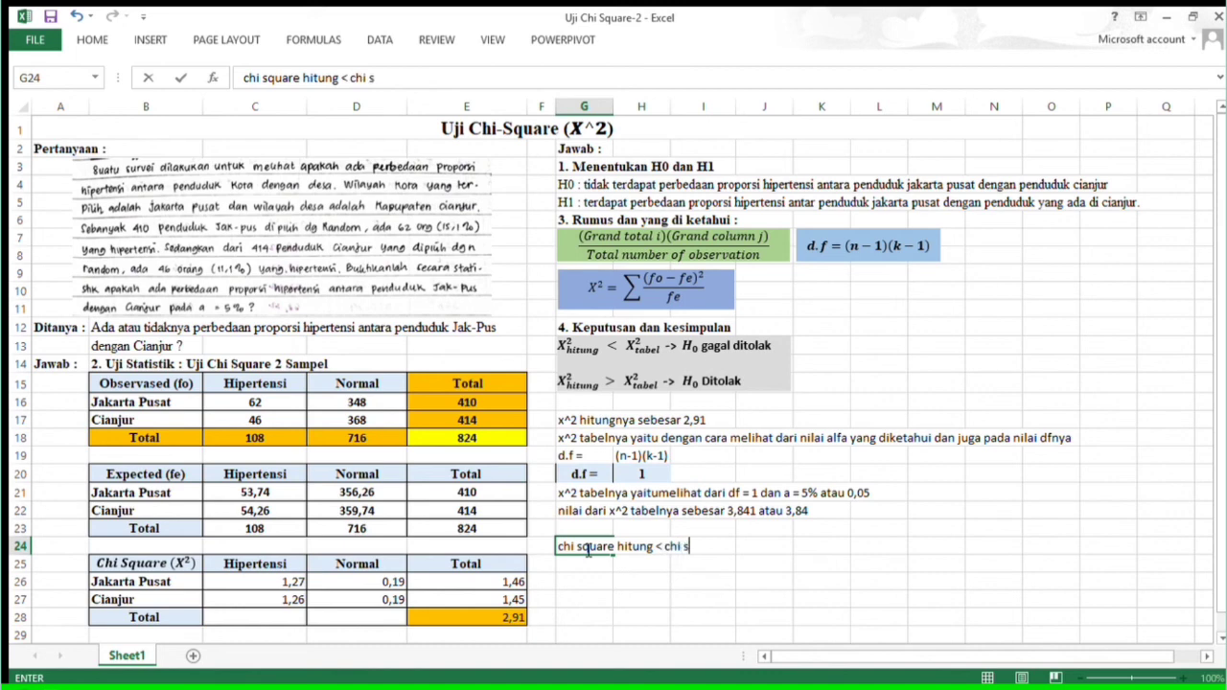
type("quare tabelnya")
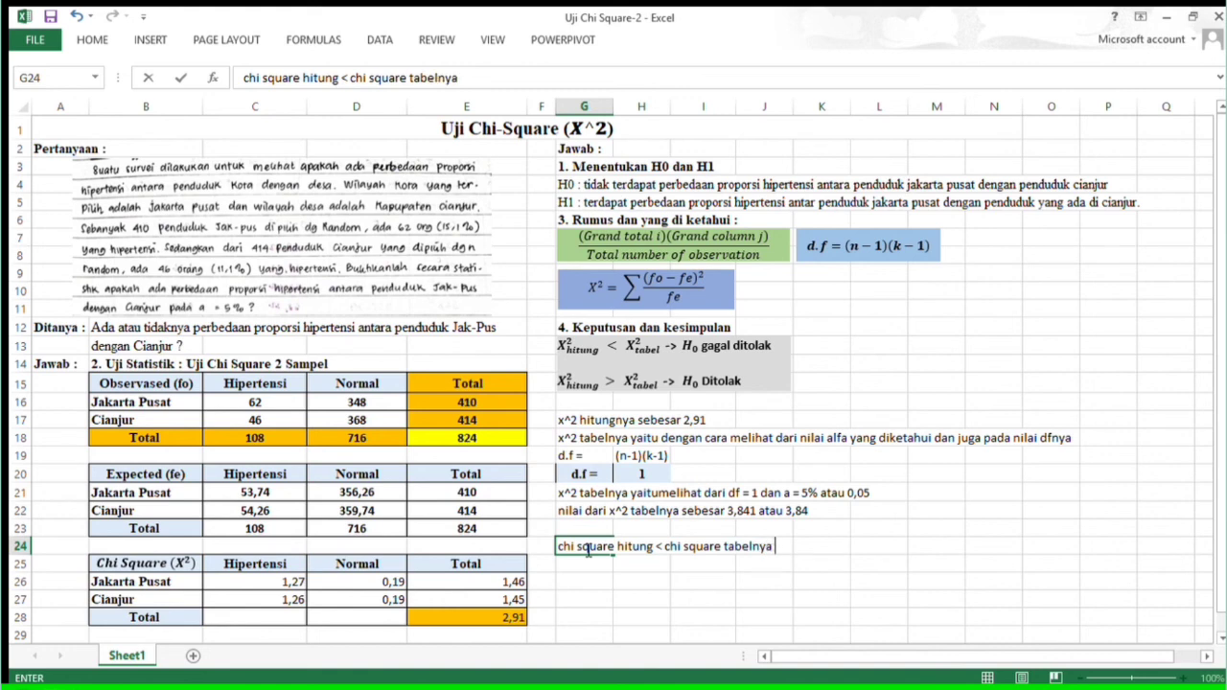
key("Return")
Record the test decision in G25 as "keputusannya adalah h0 gagal ditolak".
type("ke")
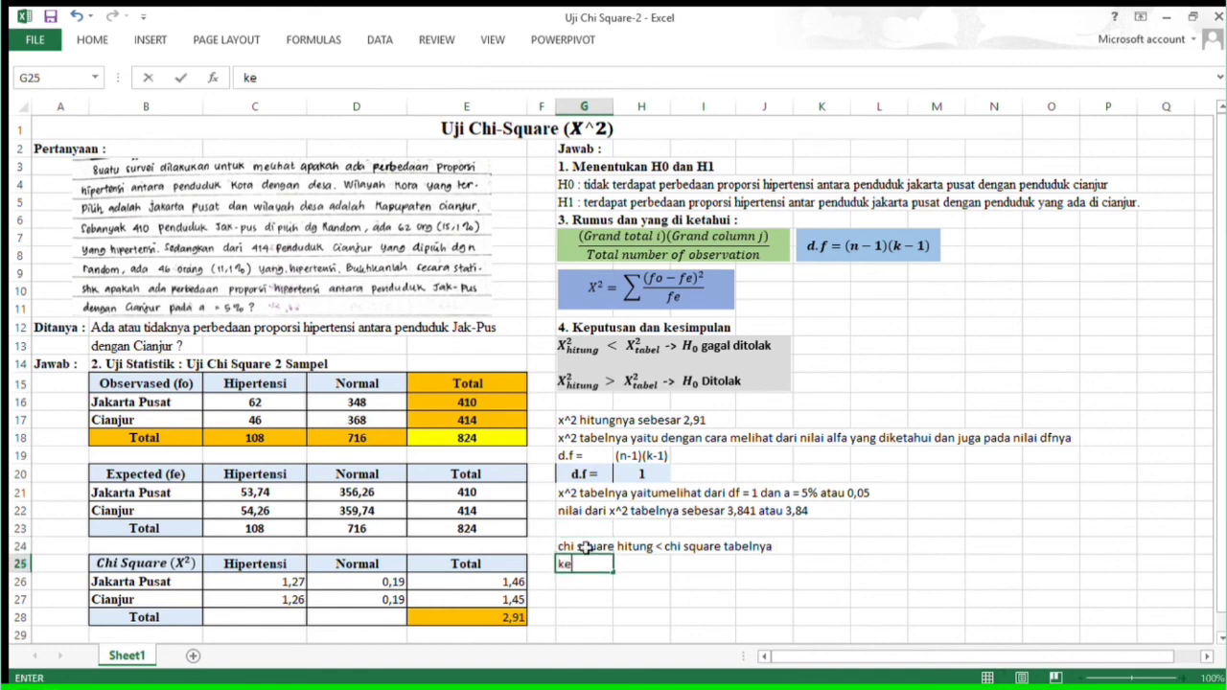
type("putusann")
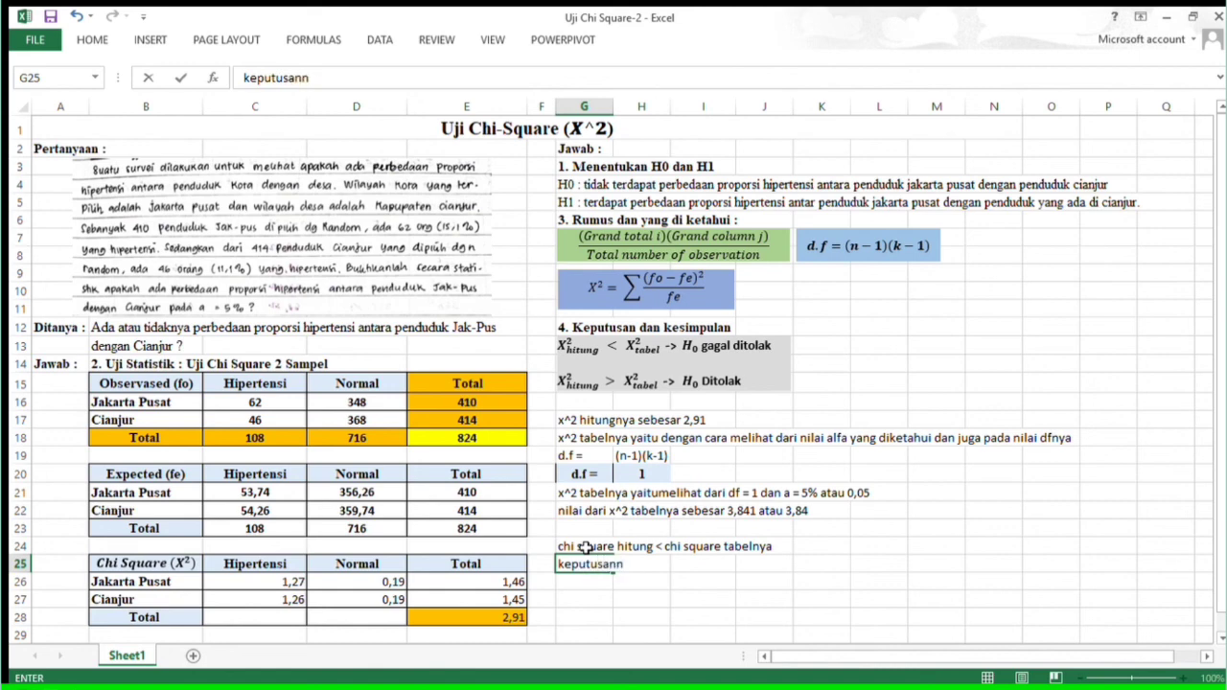
key("BackSpace")
type("ya")
key("BackSpace")
key("BackSpace")
type("nya adalah ")
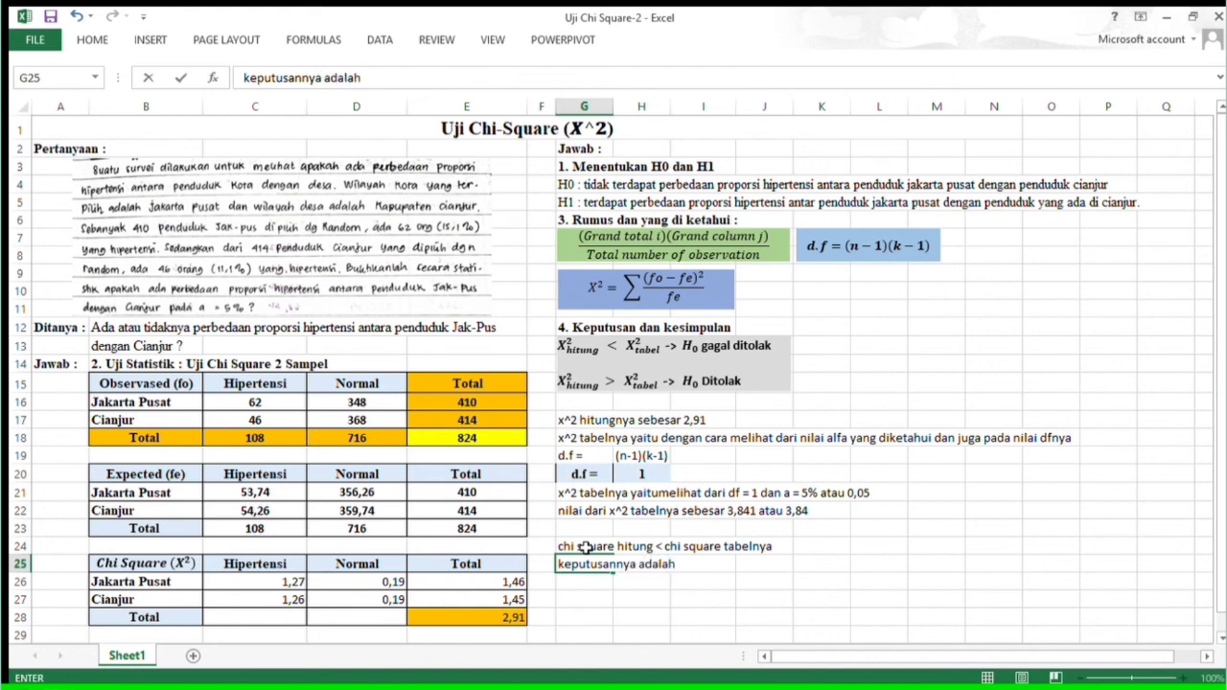
type("h0 gagal")
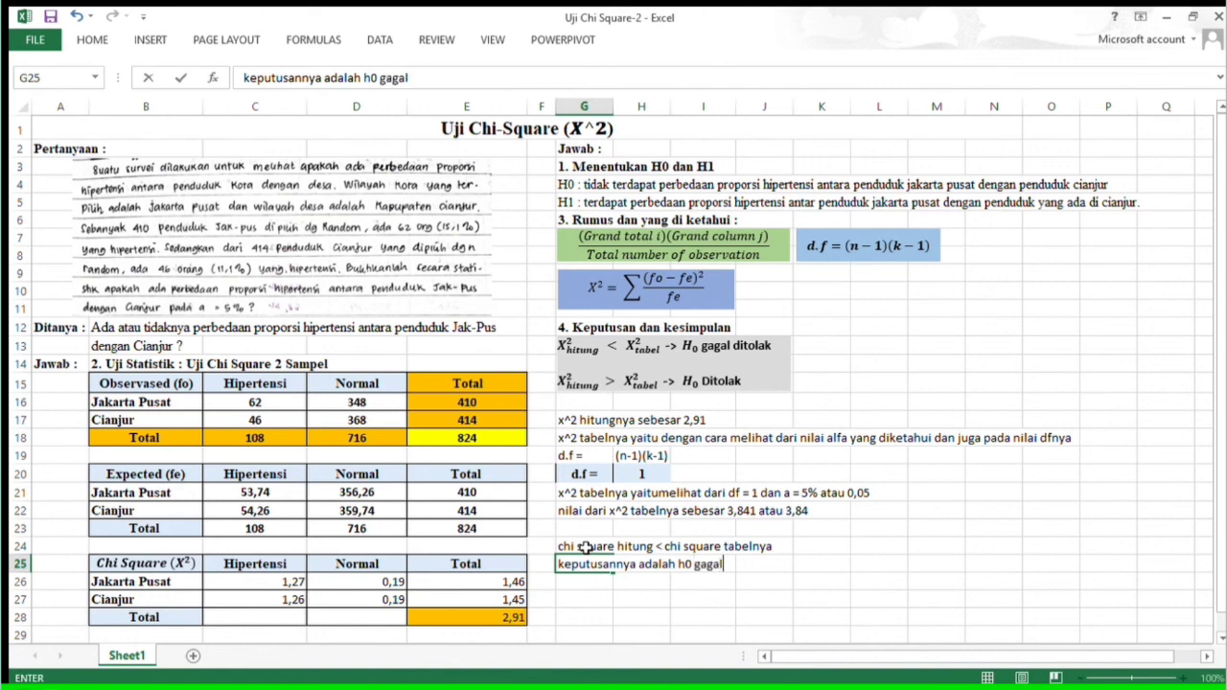
type(" ditolak")
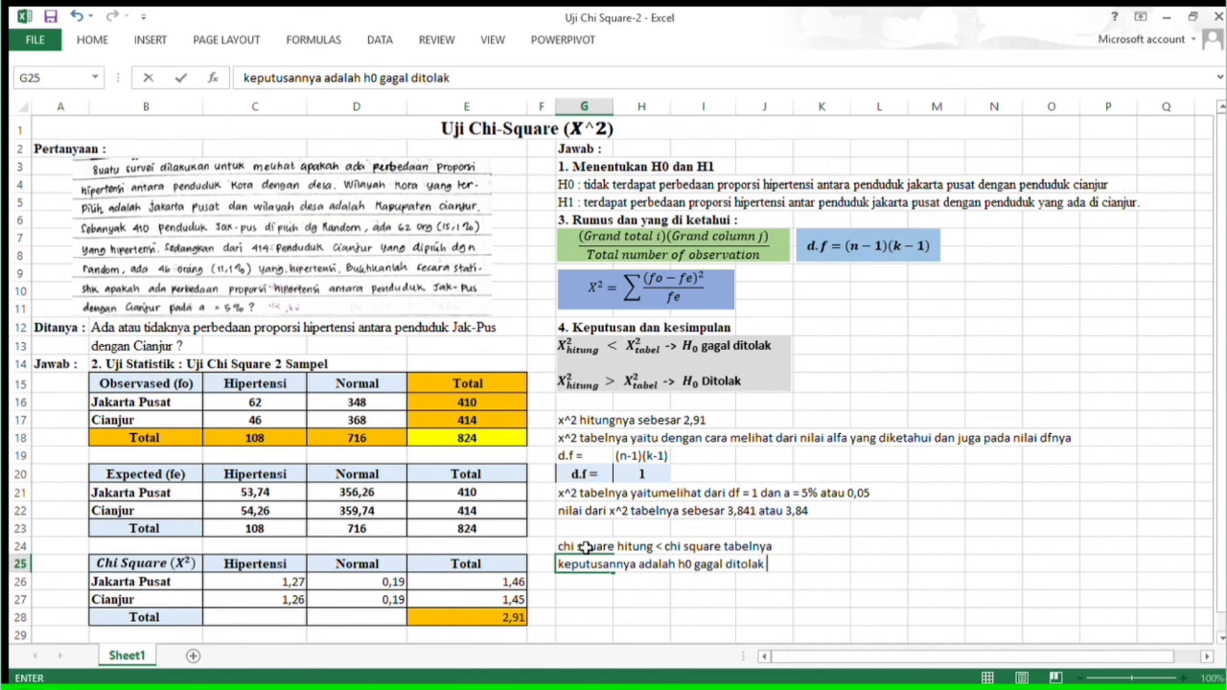
key("Return")
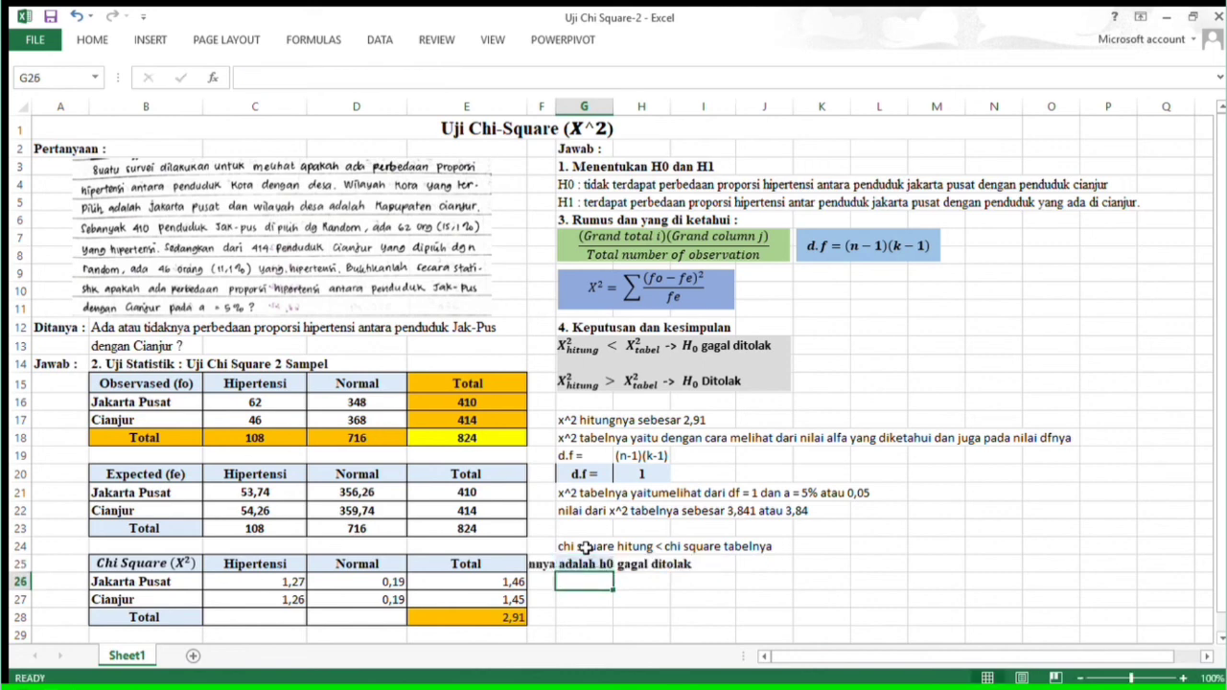
Enter "maka kesimpulannya adalah tidak terdapat perbedaan proporsi hipertensi antara pddk jakarta pusat dengan" in G26.
type("maka s")
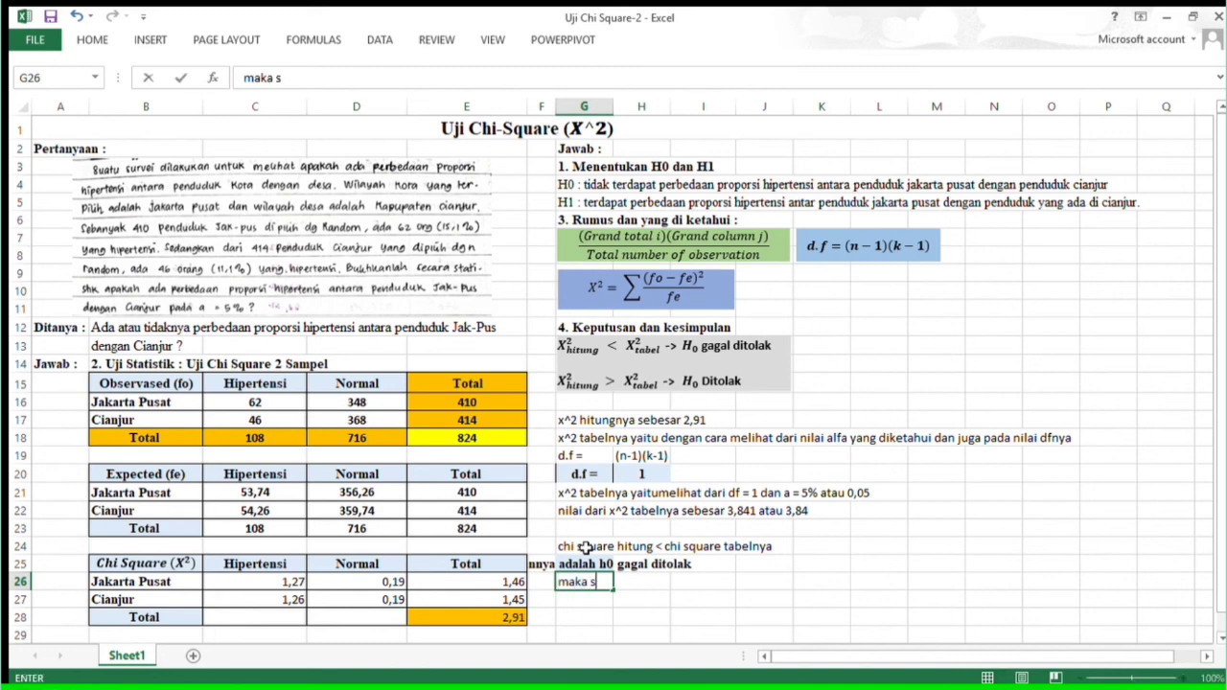
key("BackSpace")
type("kesimpu")
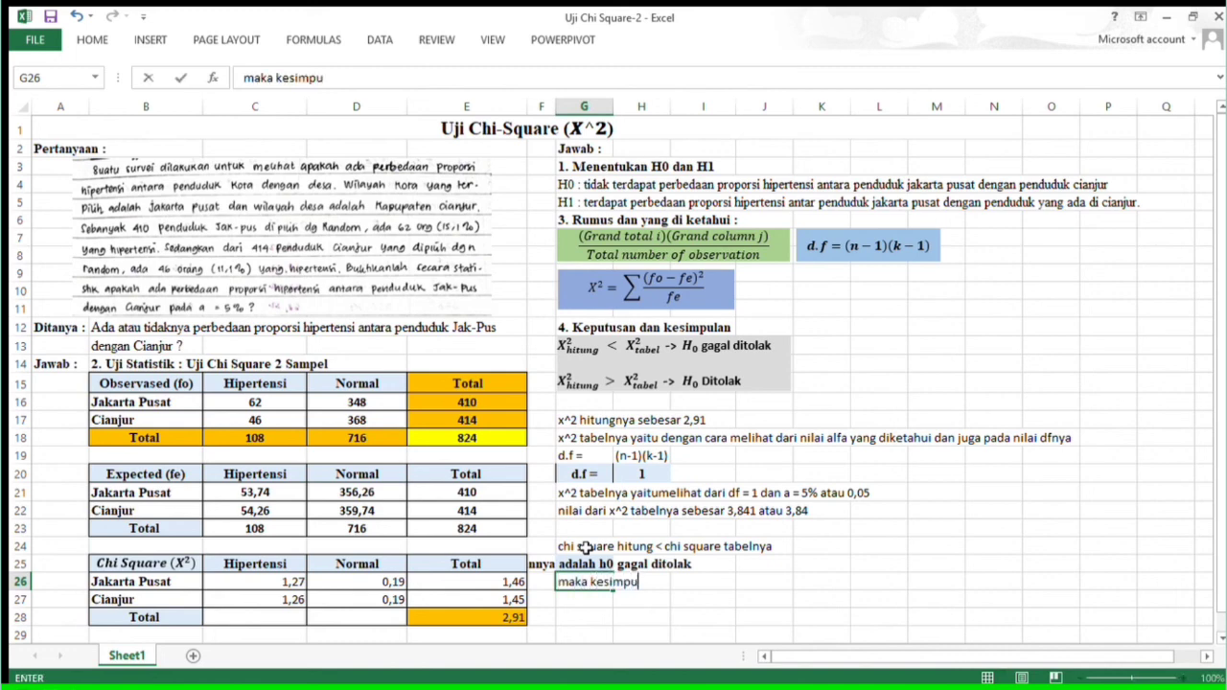
type("lannya adalah")
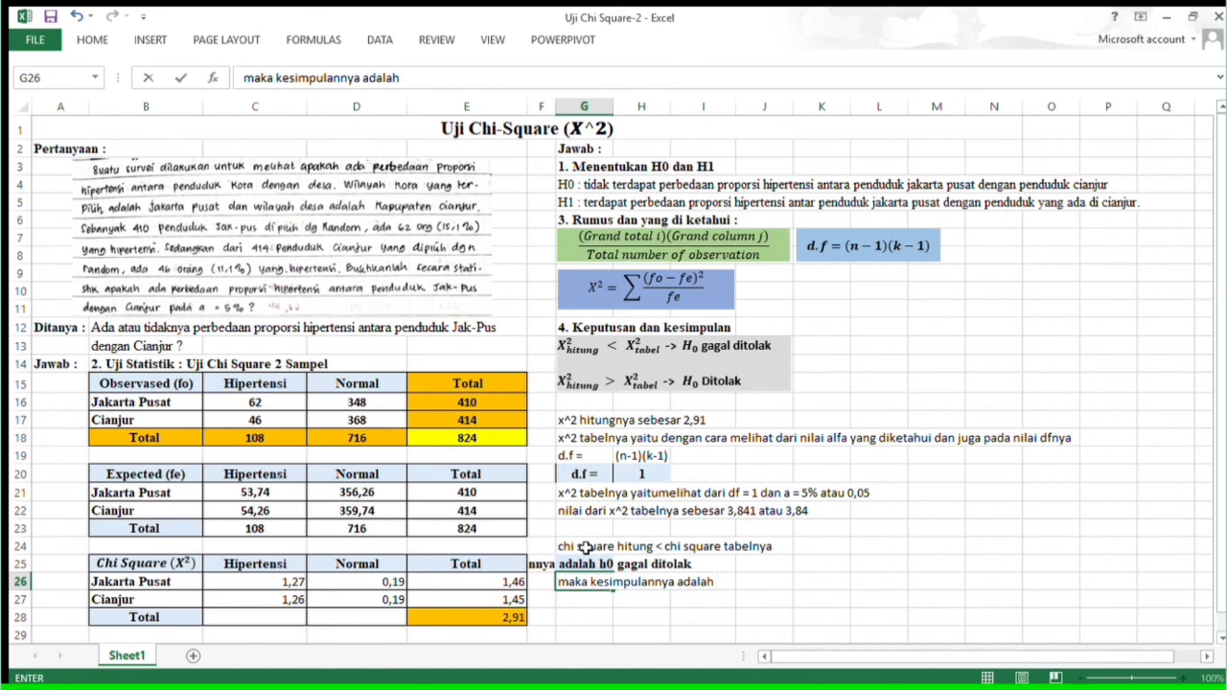
type(" tidak terdapa")
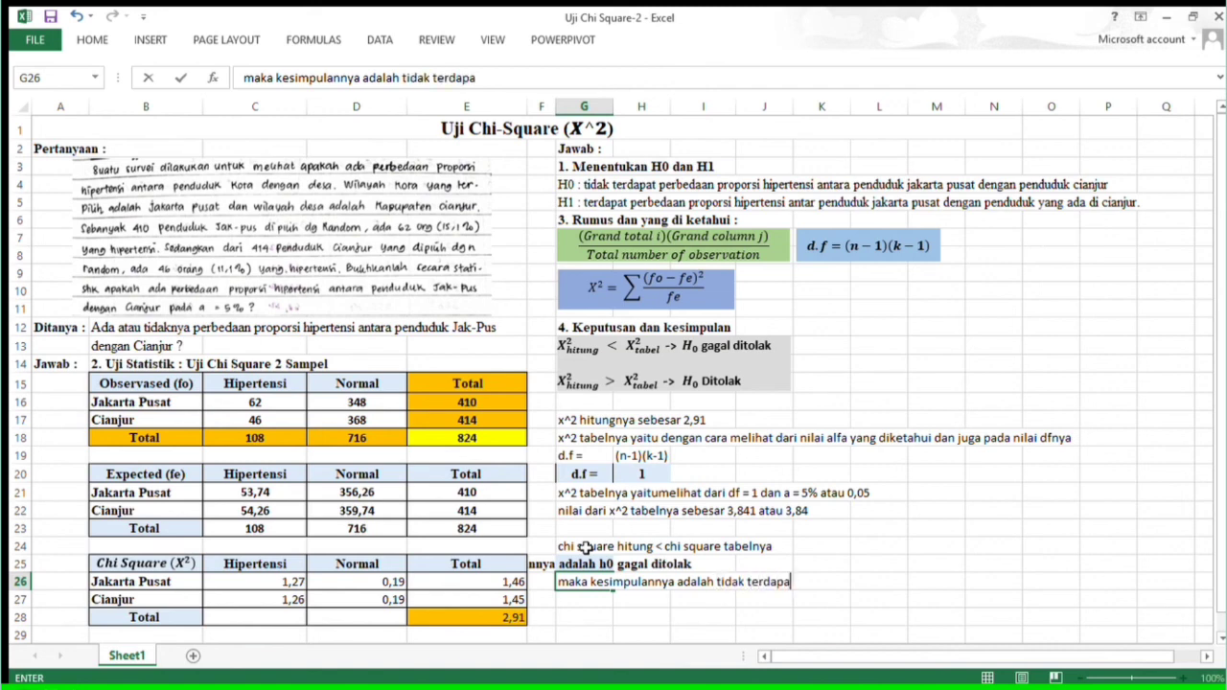
type("t perbedaan ")
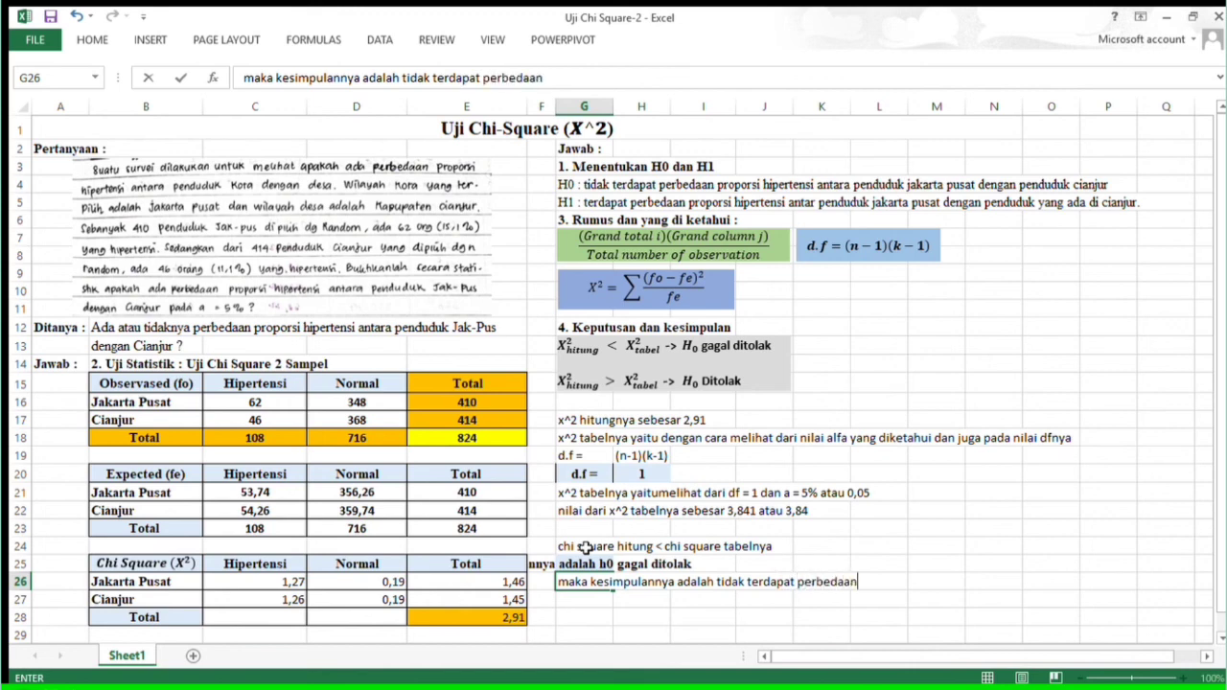
type("prop")
key("BackSpace")
type("porsi")
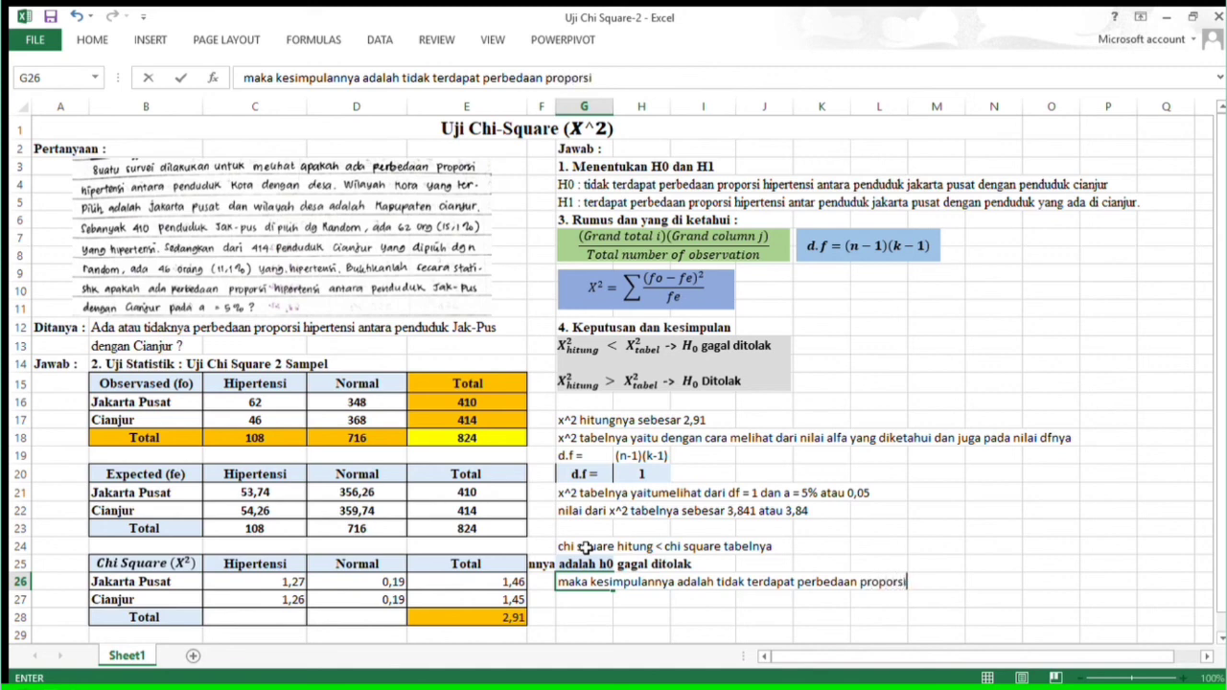
type("hipertensi")
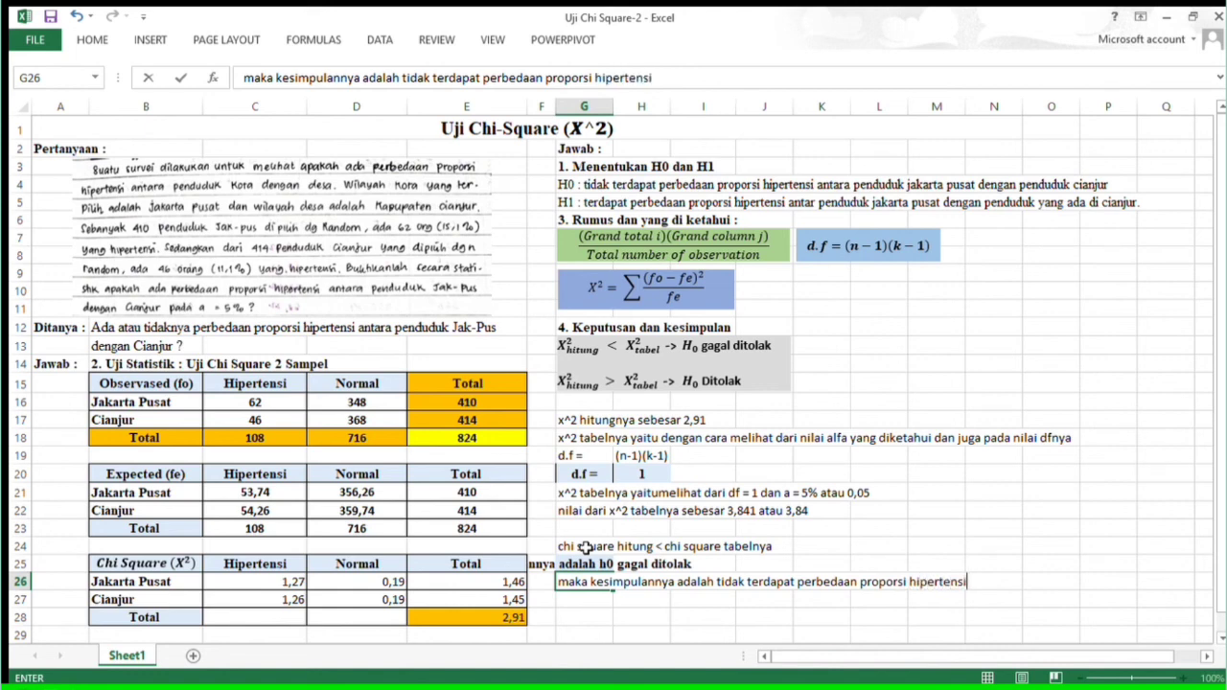
type(" antara pddk")
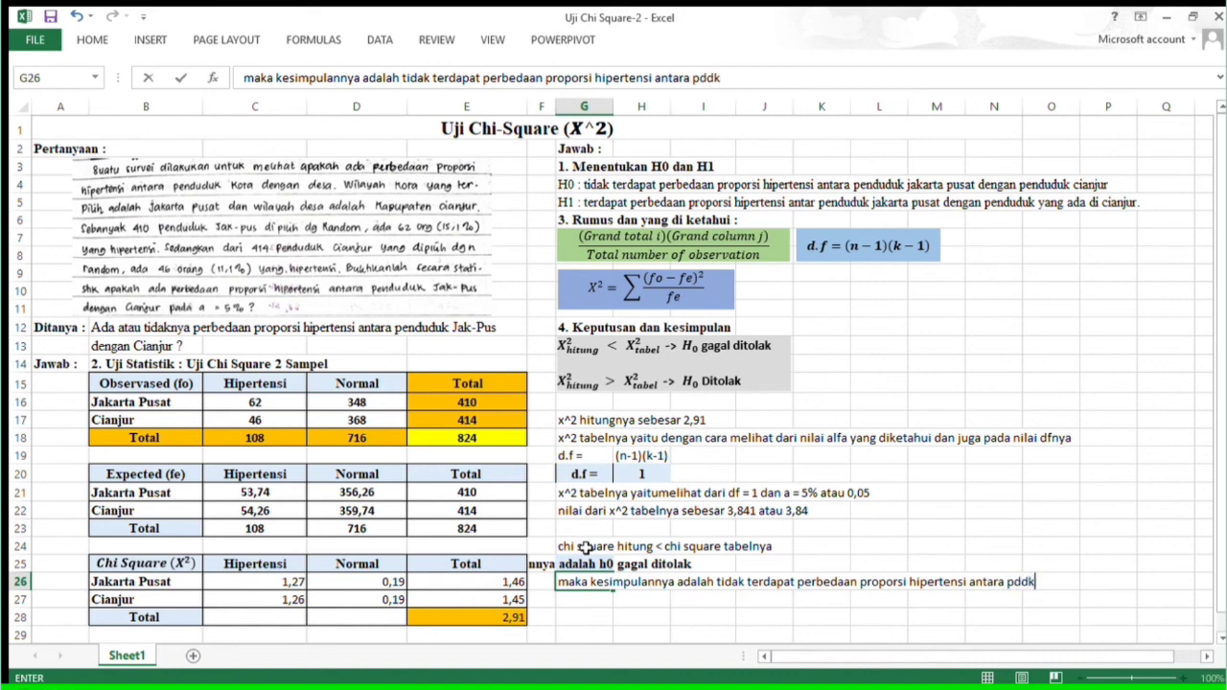
type(" jakarta pusat")
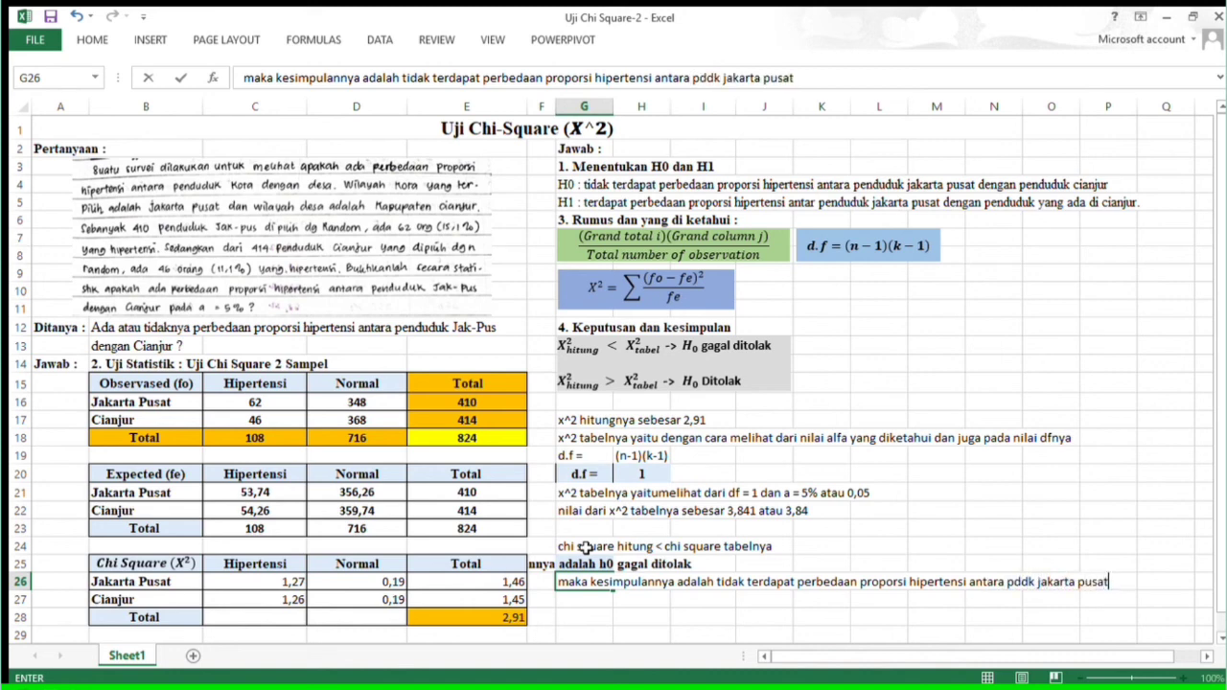
type(" dengan")
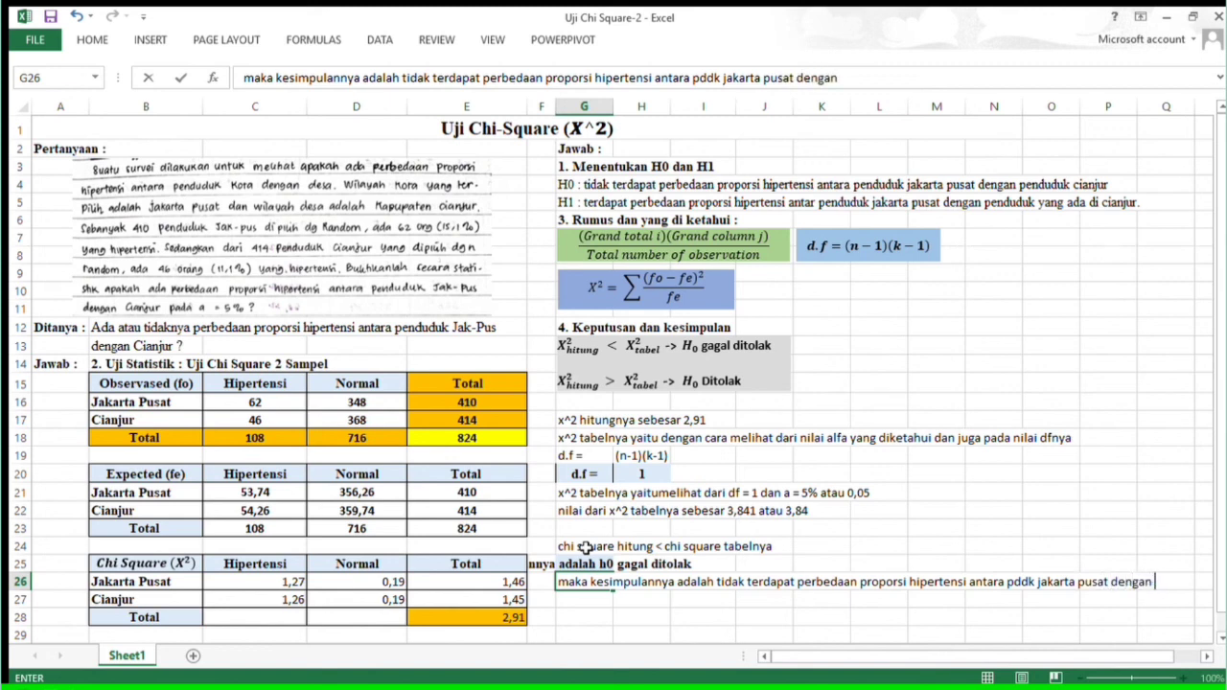
key("Return")
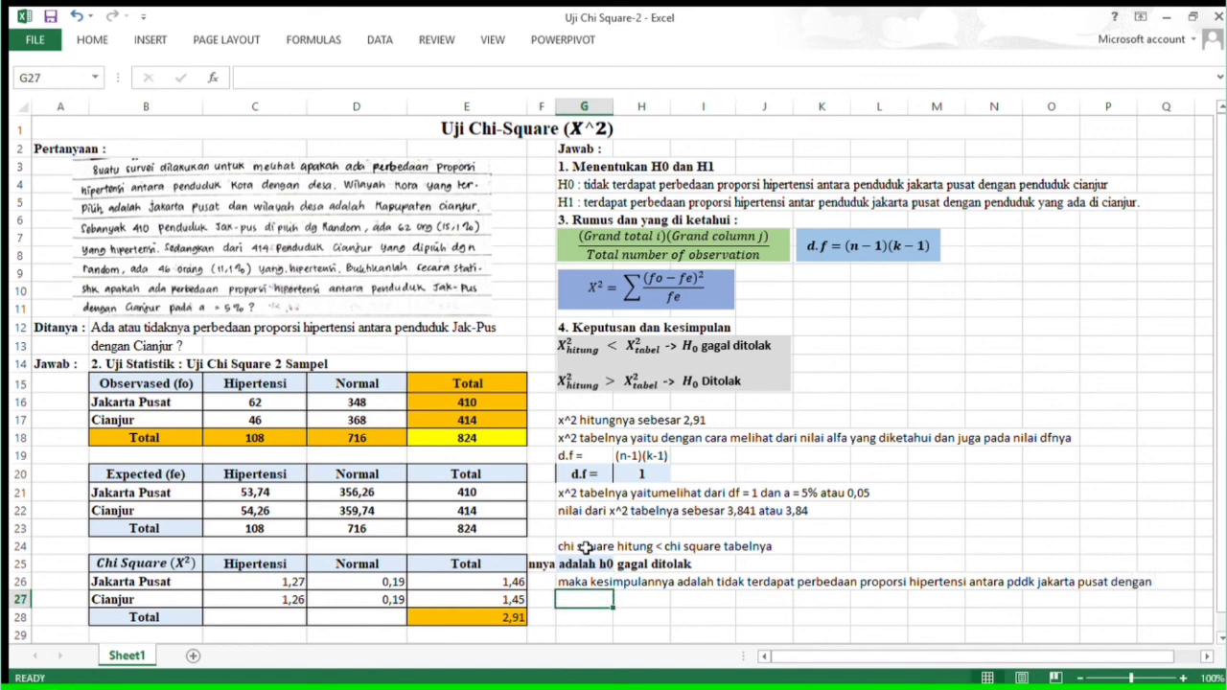
Complete the conclusion sentence by entering "pddk yang ada di cianjur" in G27.
type("ppd")
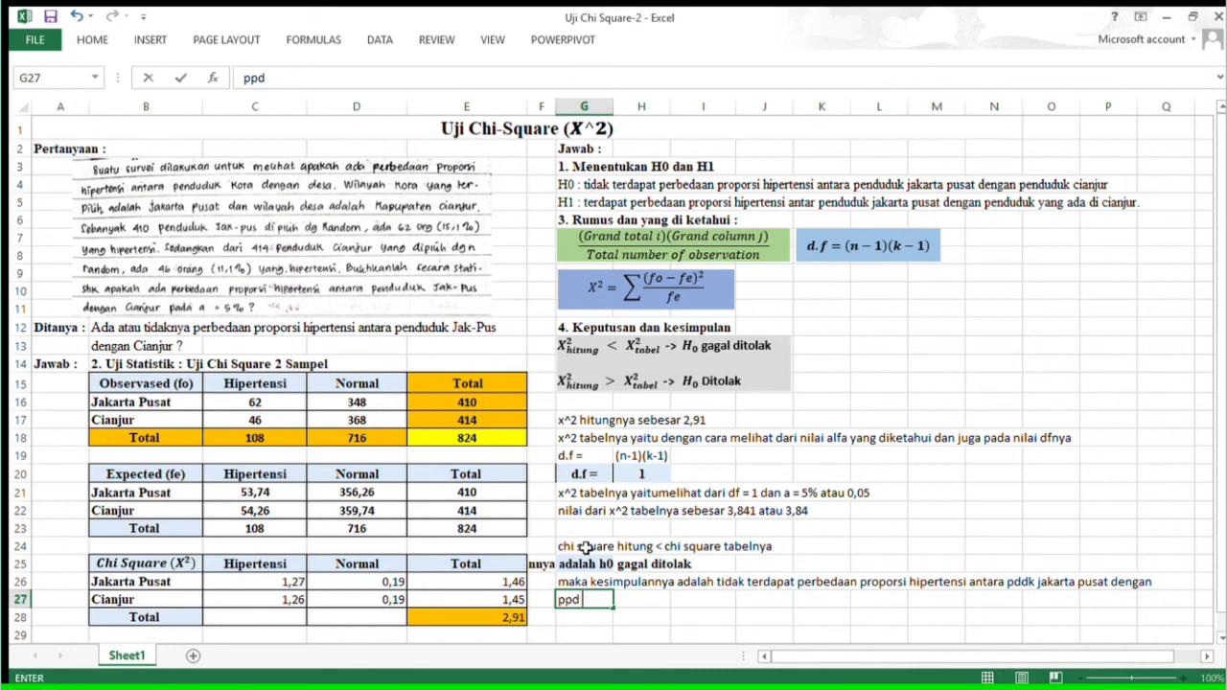
key("BackSpace")
key("BackSpace")
type("ddk yang a")
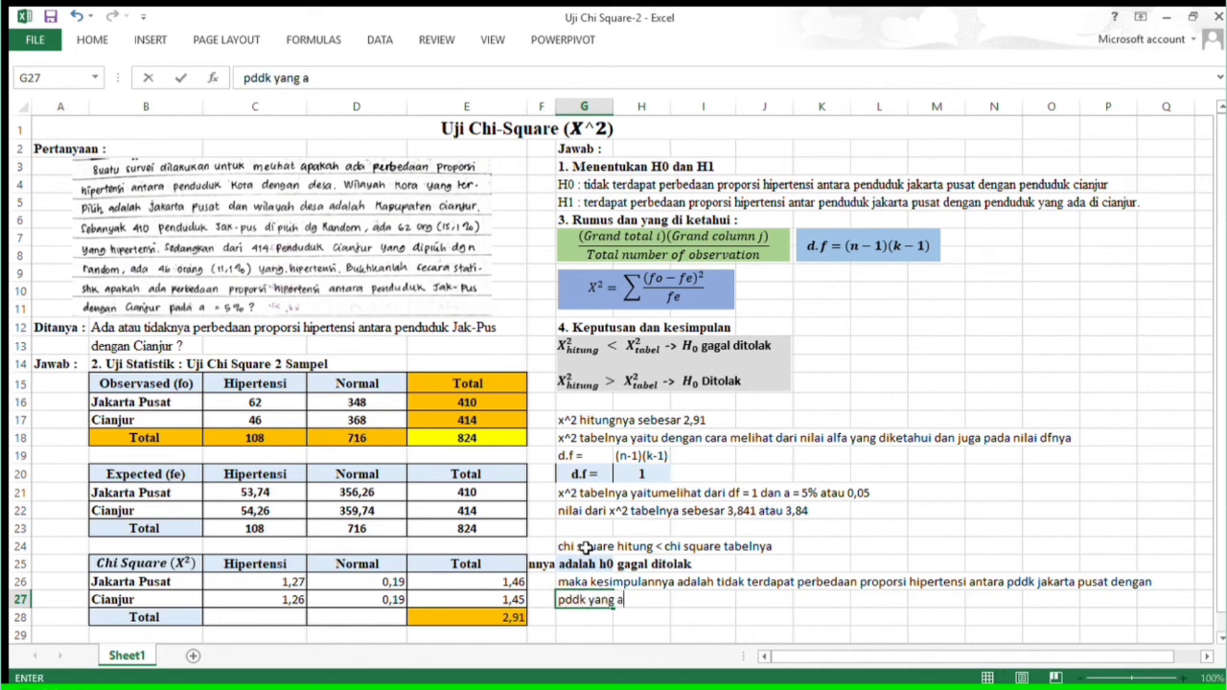
type("da di cianjur")
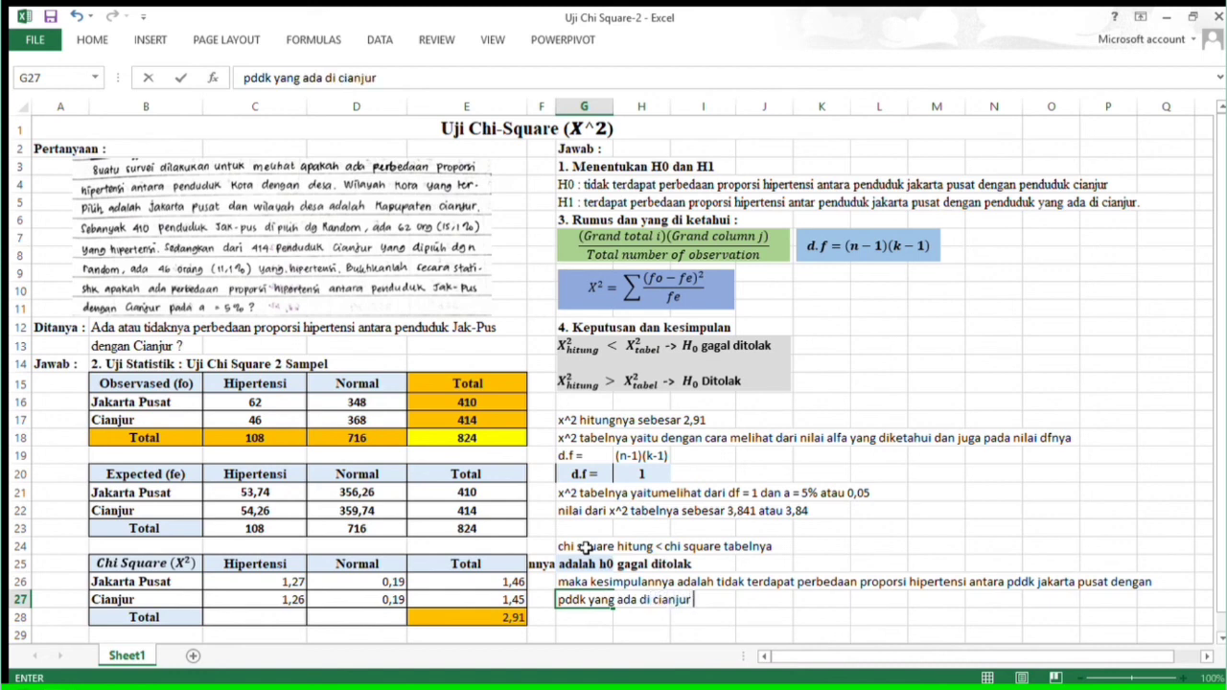
key("Return")
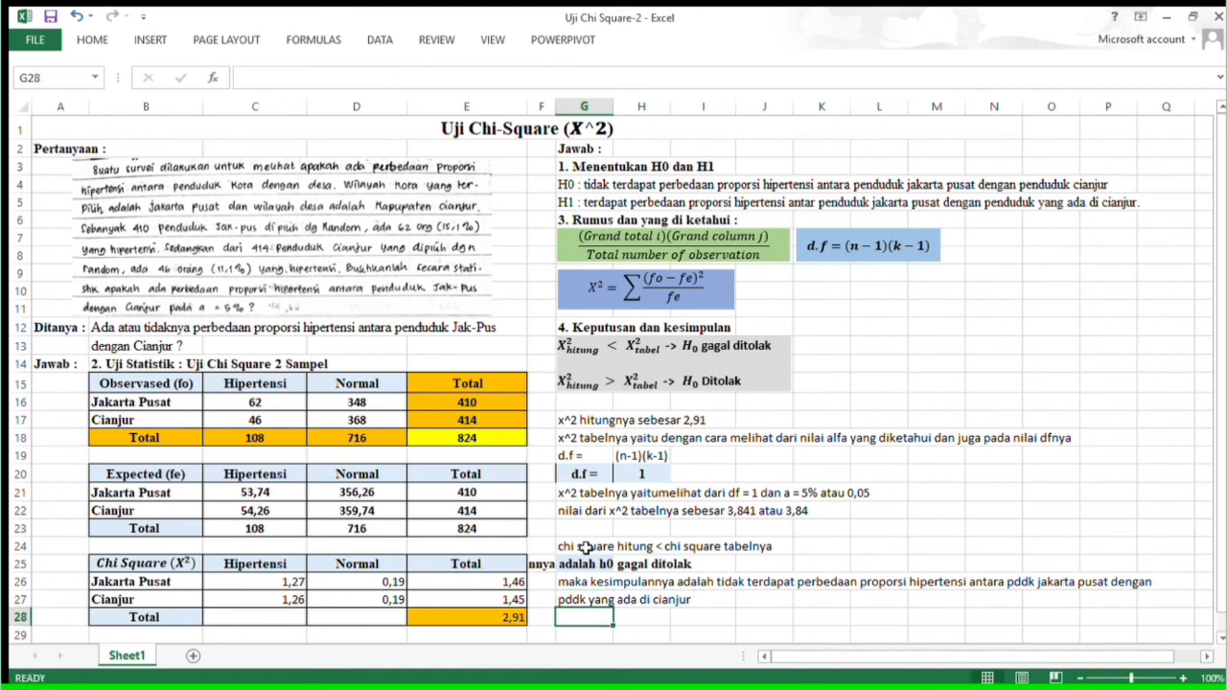